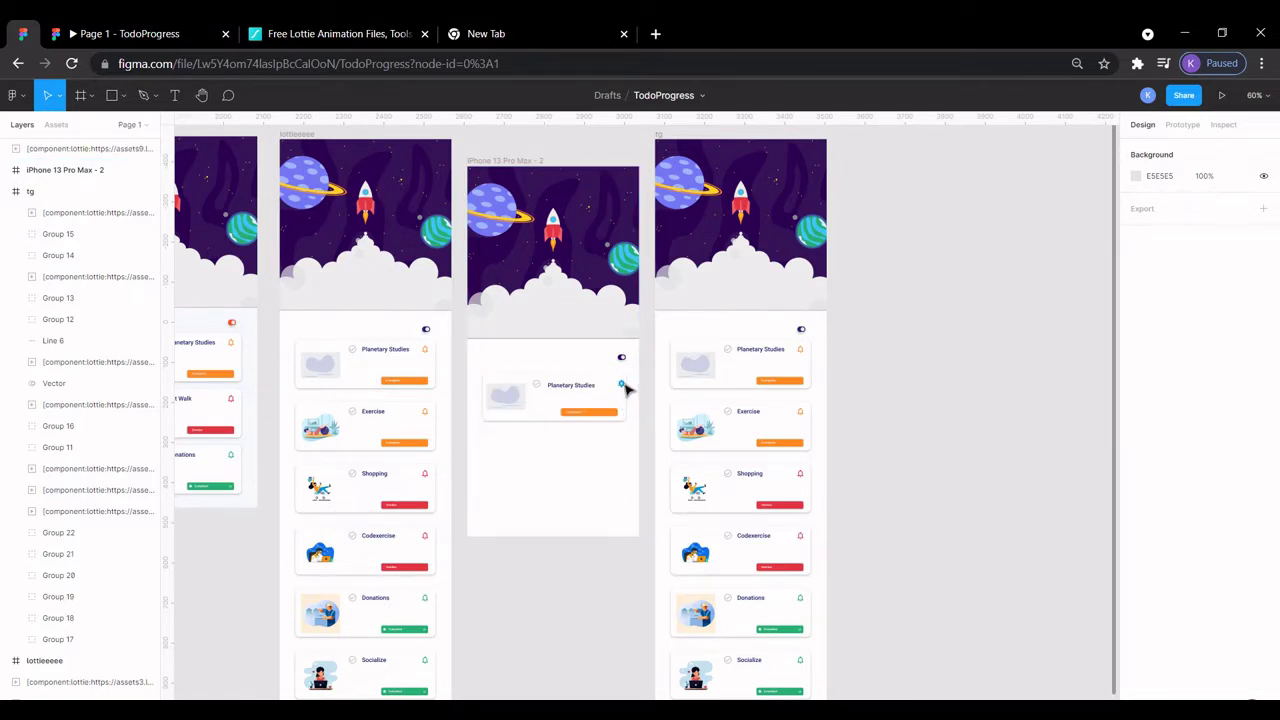
# - Nudge the Planetary Studies card's bell icon slightly left to X 367
pyautogui.keyDown('ctrl'); pyautogui.click(624, 387); pyautogui.keyUp('ctrl')
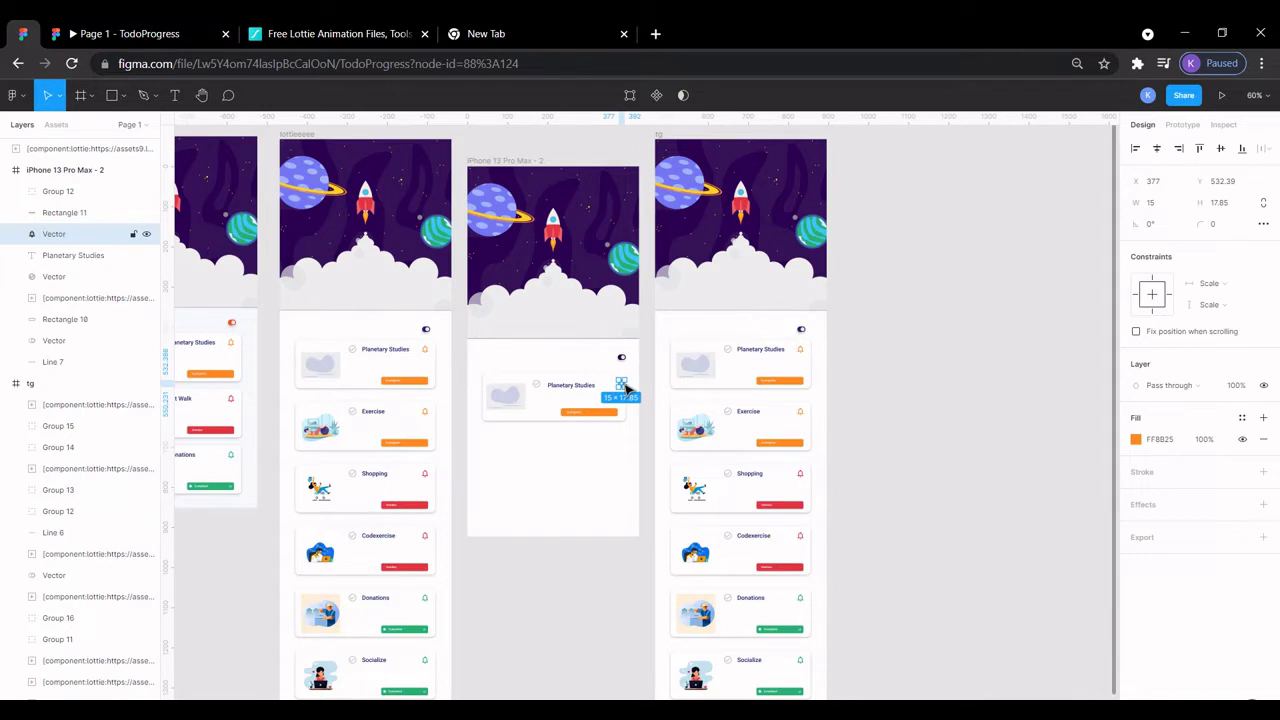
pyautogui.moveTo(627, 388); pyautogui.dragTo(623, 383)
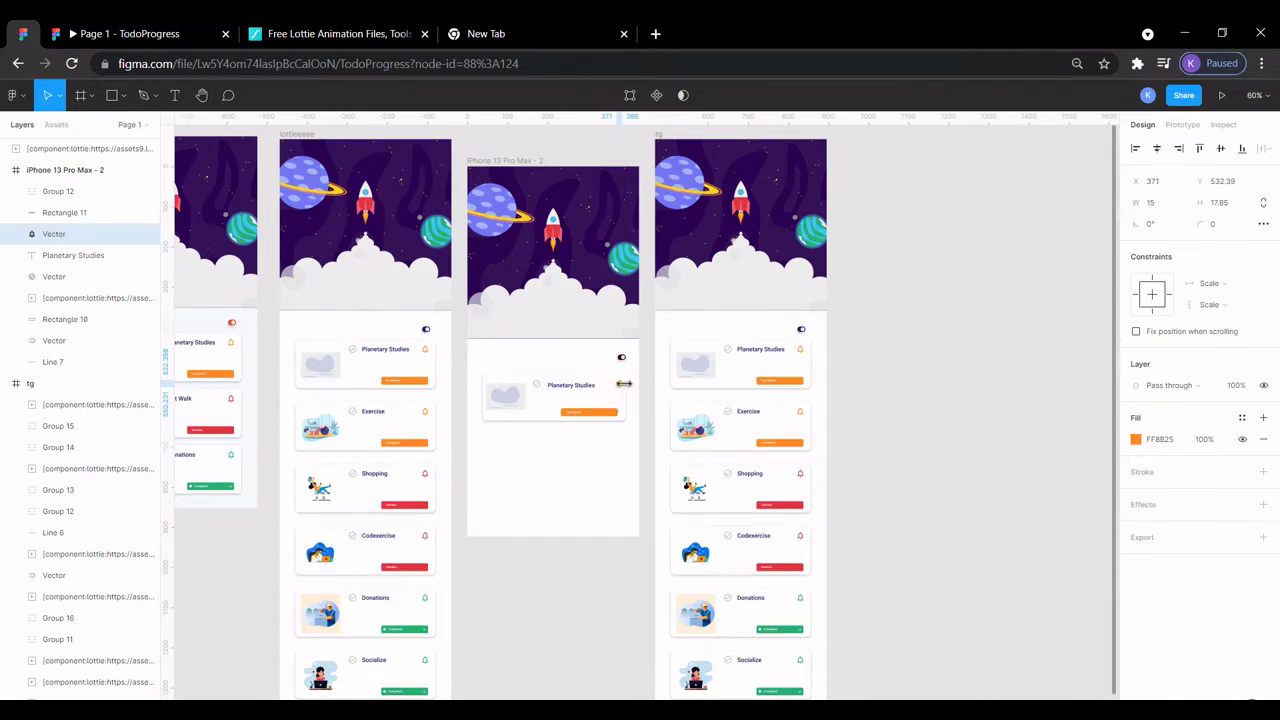
pyautogui.click(860, 402)
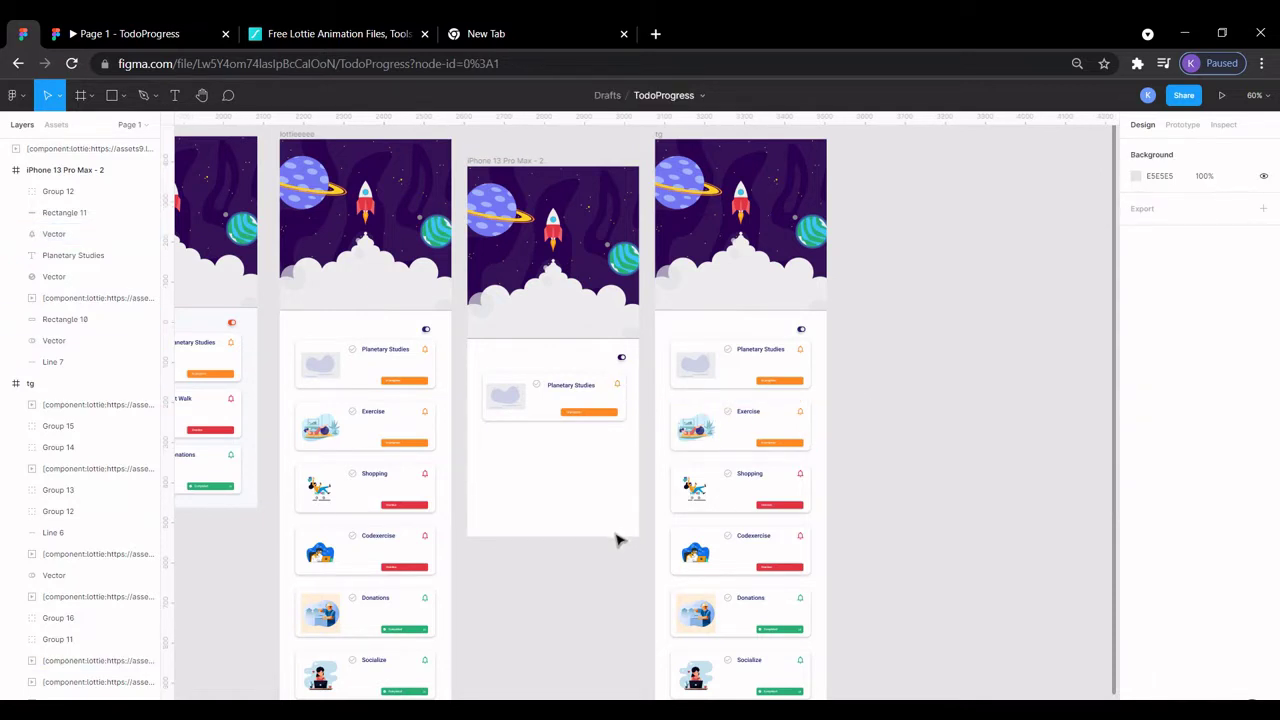
# - Measure the bell's distance to the toggle above to confirm they line up
pyautogui.scroll(5, 615, 545)
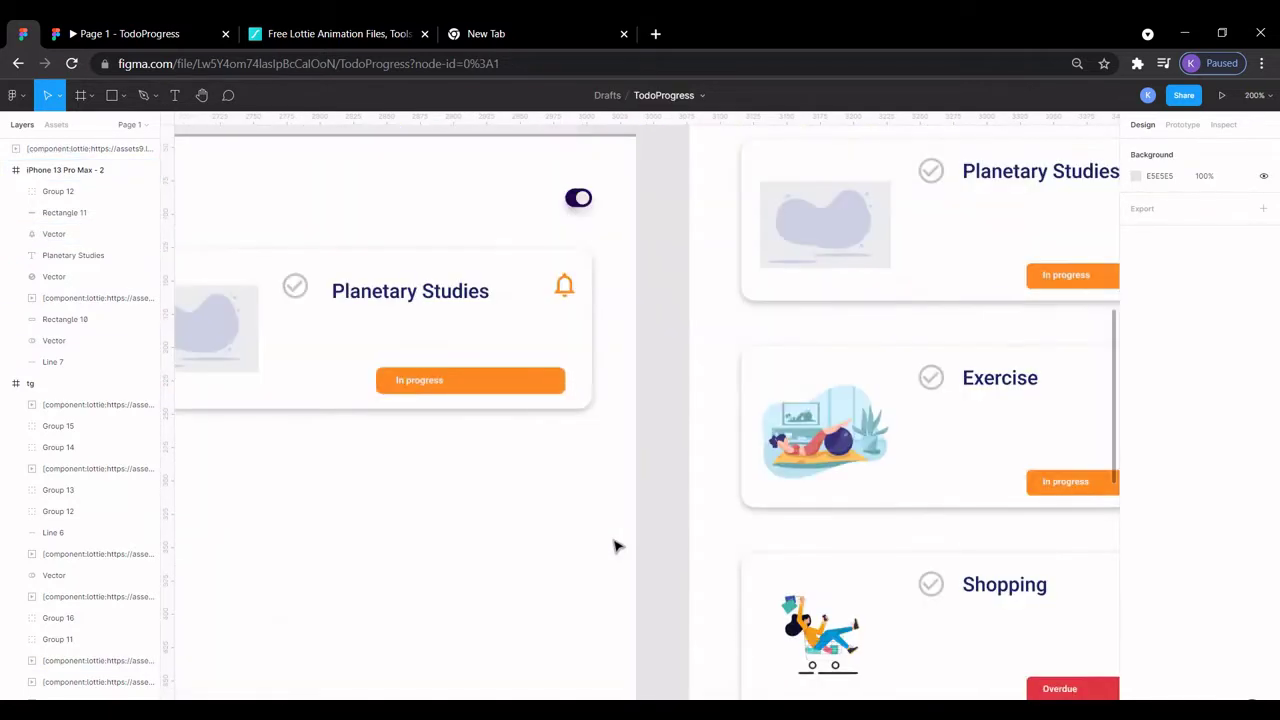
pyautogui.click(564, 287)
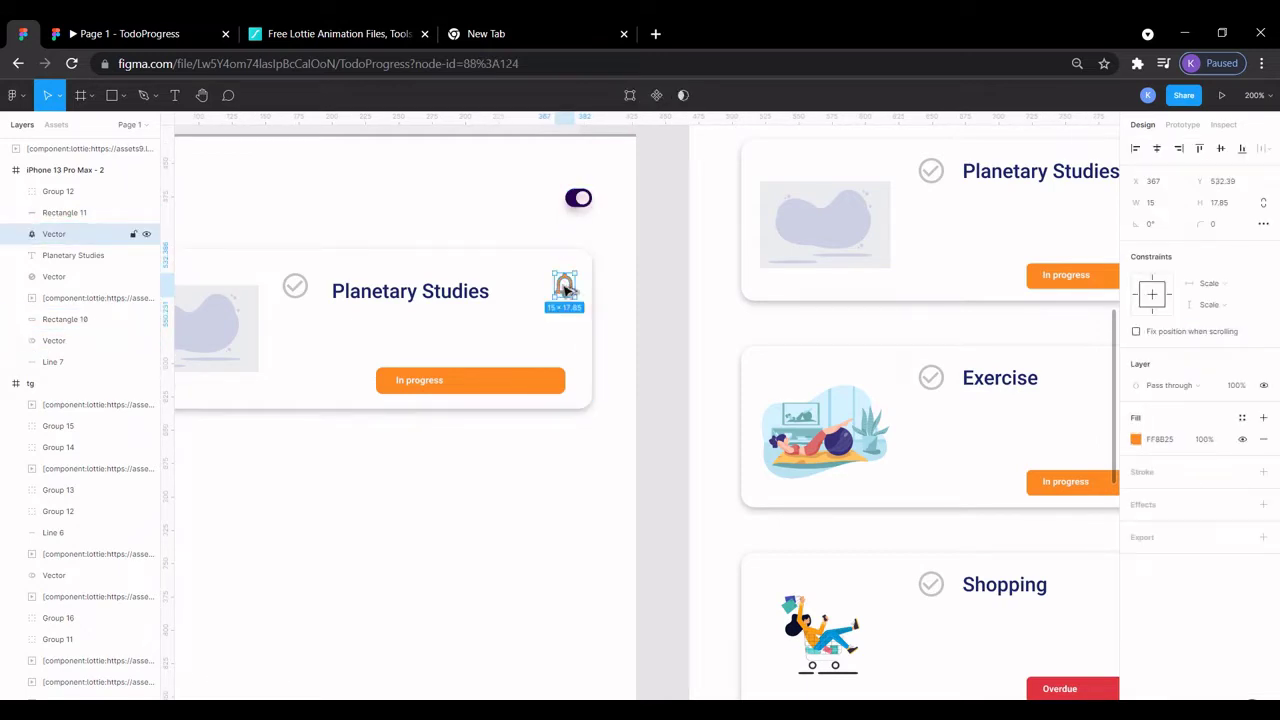
pyautogui.press('alt')
pyautogui.click(655, 315)
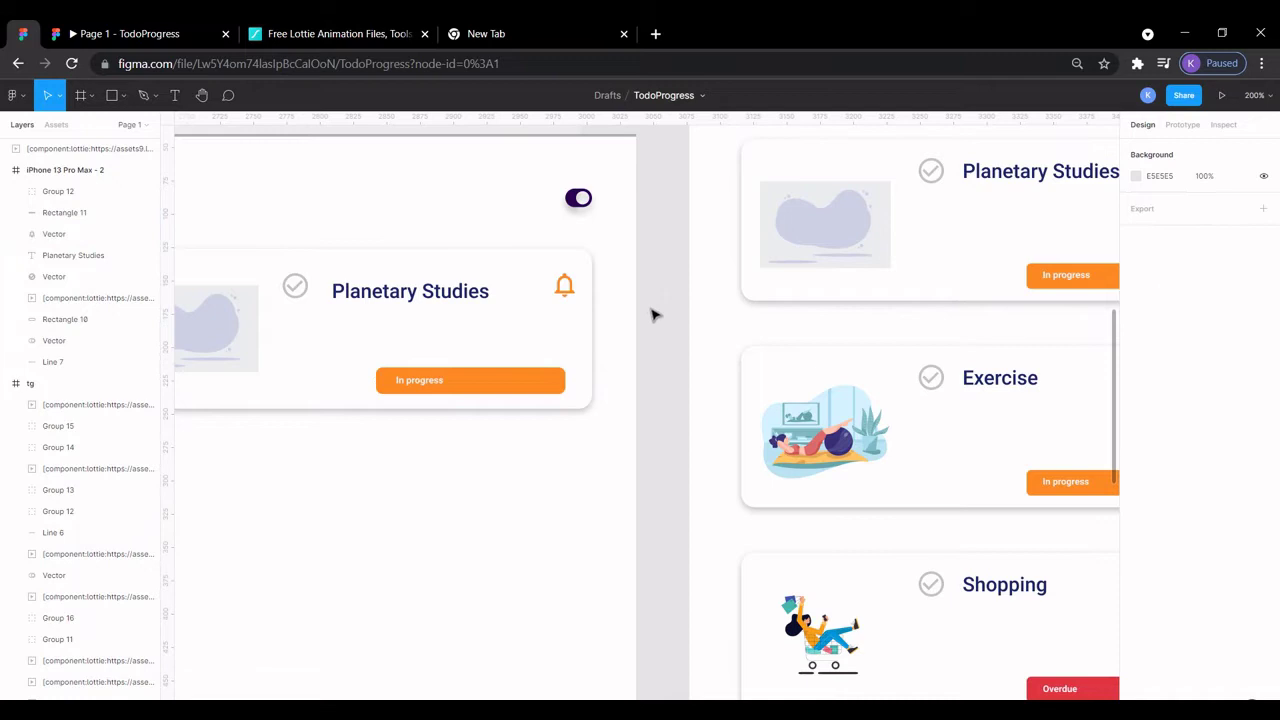
pyautogui.hscroll(-2, 655, 315)
pyautogui.hscroll(5, 655, 315)
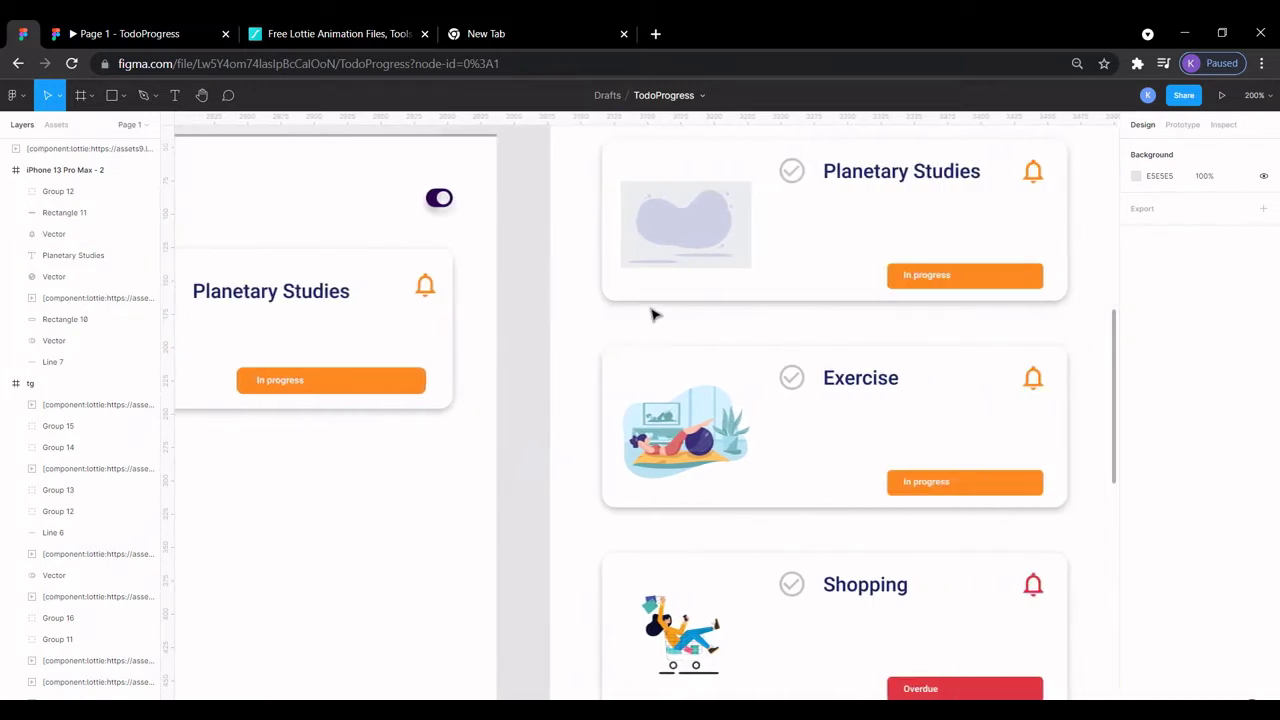
pyautogui.hscroll(3, 655, 315)
pyautogui.scroll(-3, 655, 315)
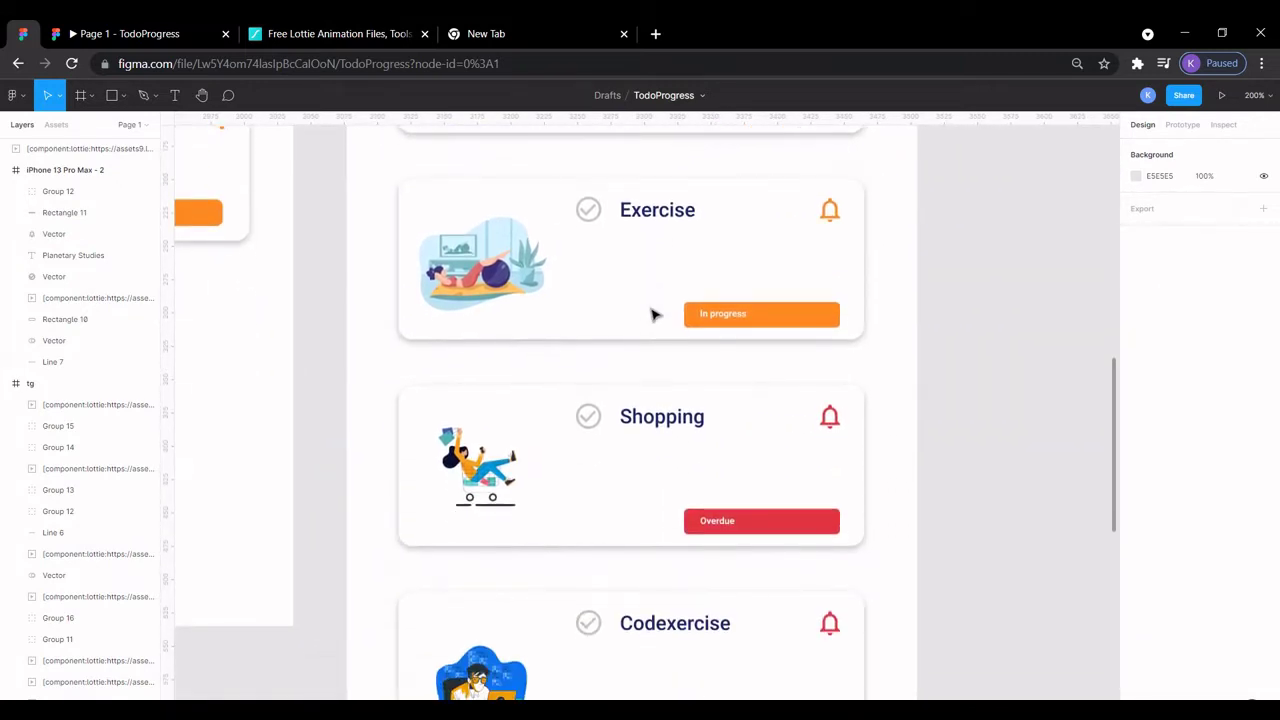
pyautogui.scroll(-4, 652, 314)
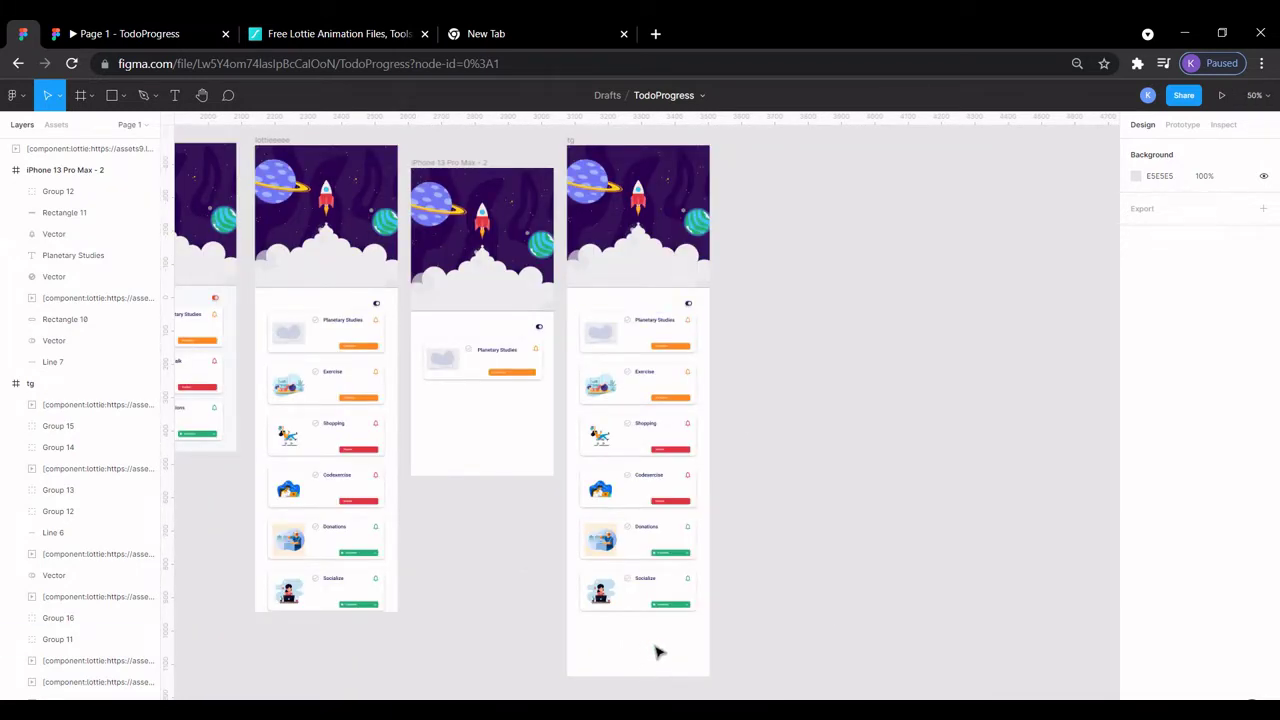
# - Stretch the iPhone 13 Pro Max - 2 frame's bottom edge down to 428 × 1498, redoing the first attempt
pyautogui.click(472, 430)
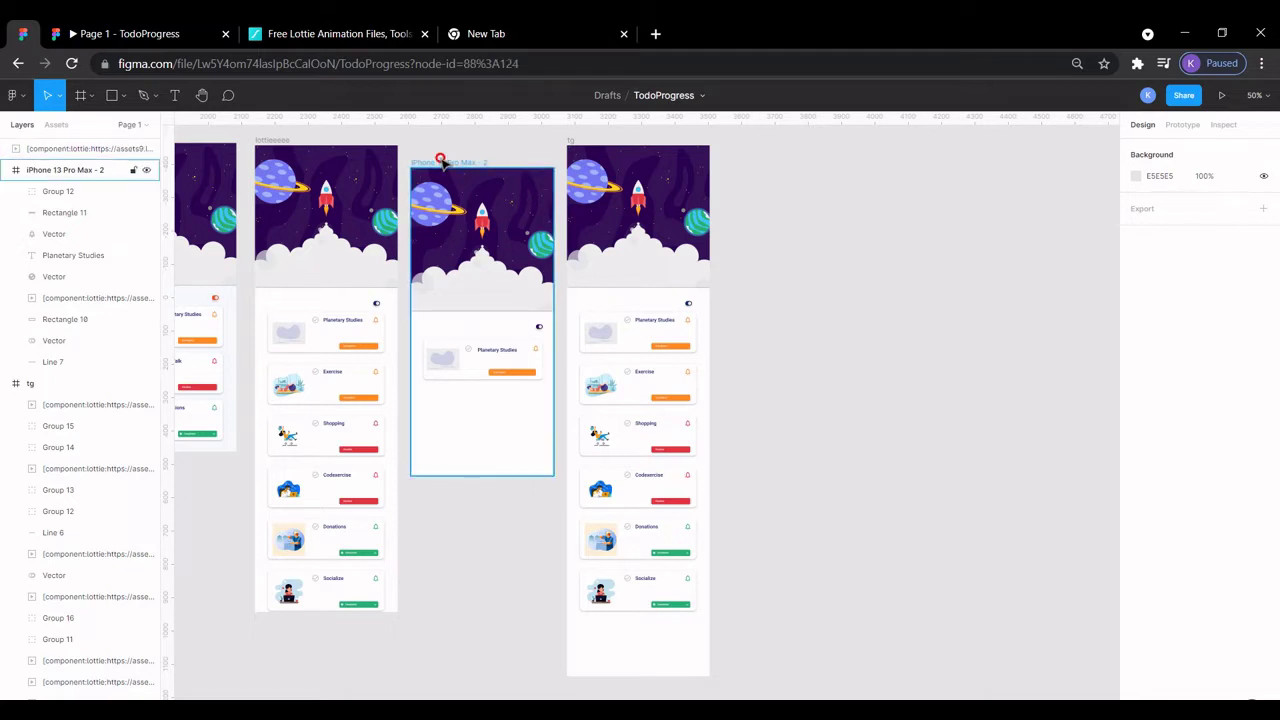
pyautogui.click(440, 160)
pyautogui.moveTo(486, 476); pyautogui.dragTo(496, 684)
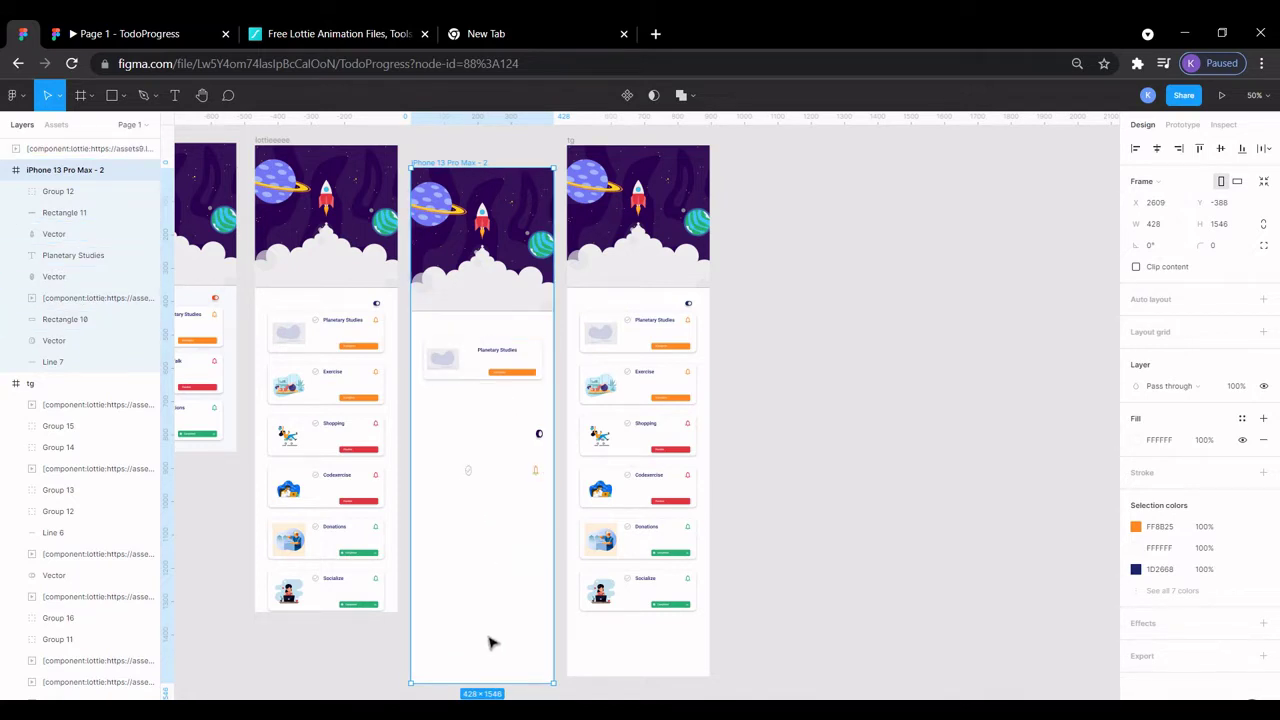
pyautogui.hotkey('ctrl', 'z')
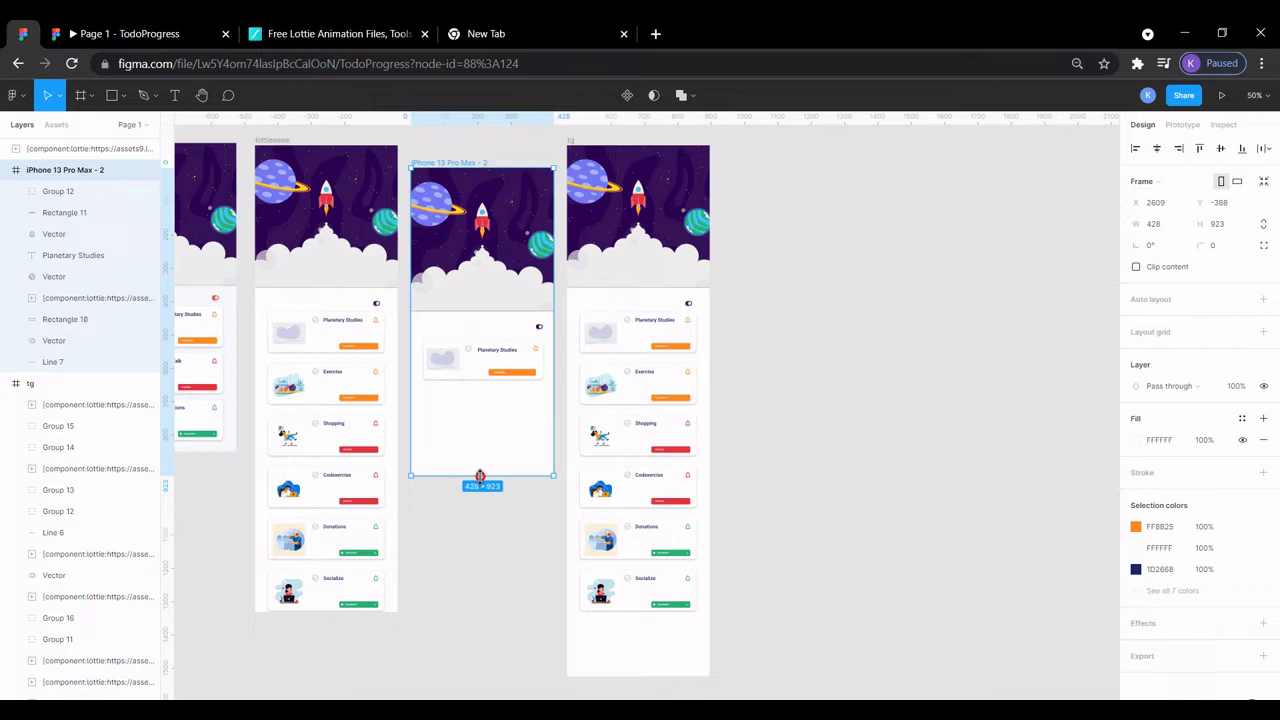
pyautogui.moveTo(480, 476); pyautogui.dragTo(491, 667)
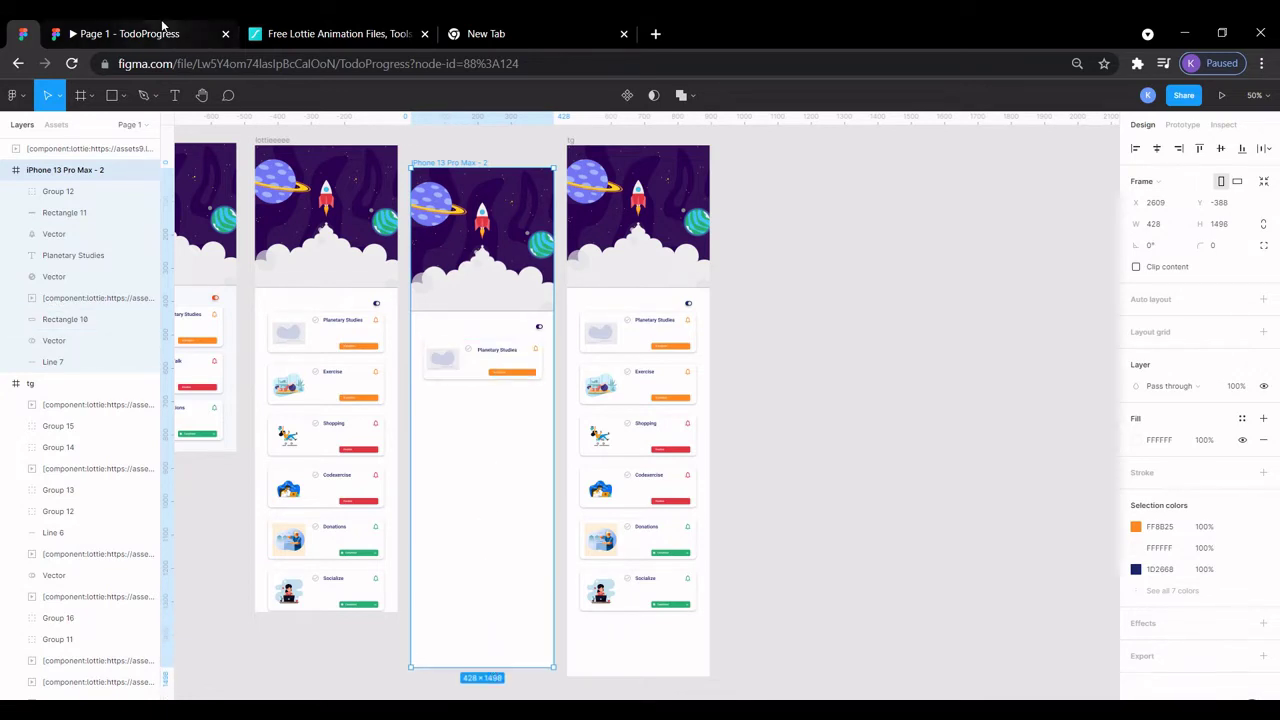
pyautogui.click(130, 28)
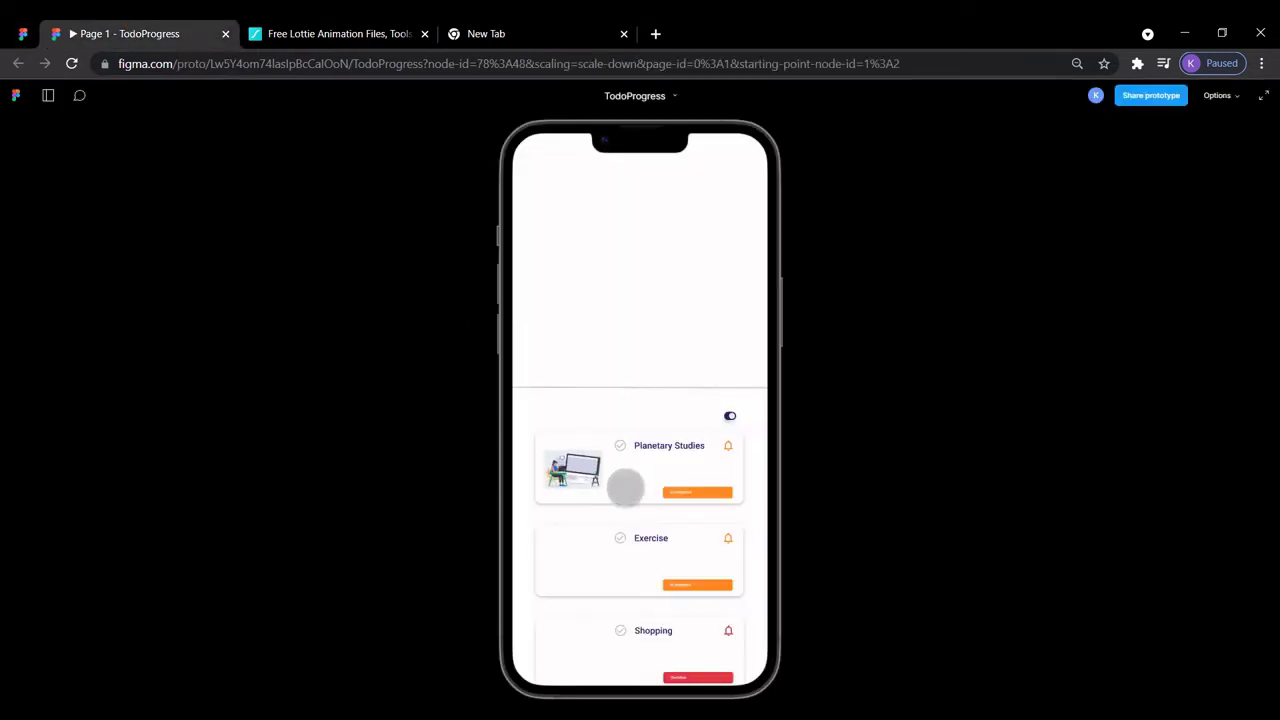
pyautogui.moveTo(623, 486); pyautogui.dragTo(640, 194)
pyautogui.moveTo(703, 427); pyautogui.dragTo(666, 251)
pyautogui.moveTo(666, 457); pyautogui.dragTo(694, 526)
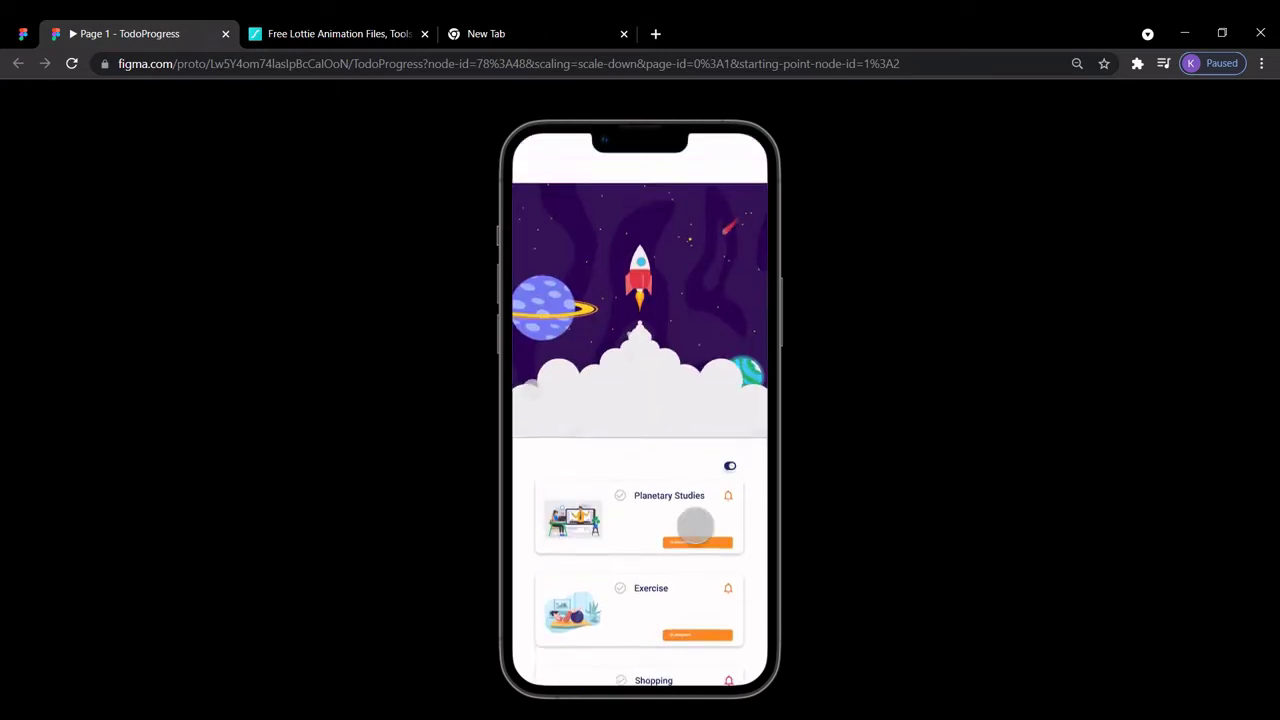
pyautogui.click(33, 28)
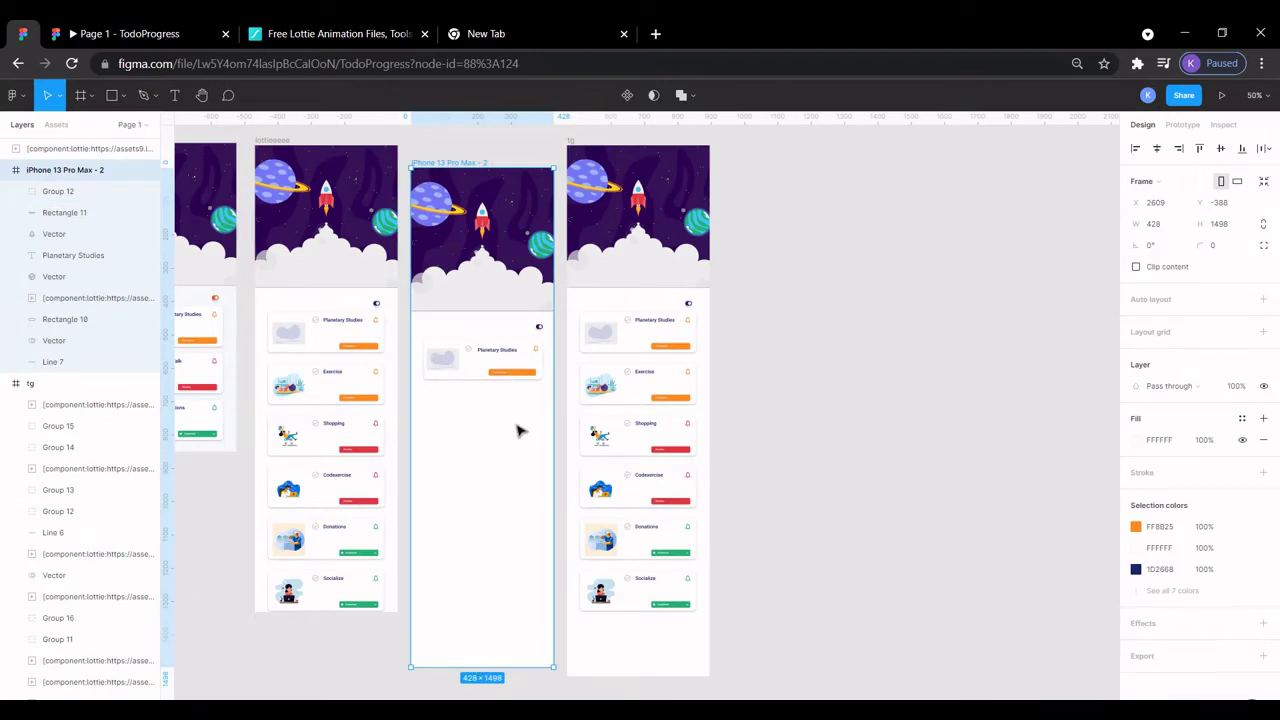
# - Duplicate the Planetary Studies card twice, stacking the copies evenly below the original
pyautogui.click(880, 390)
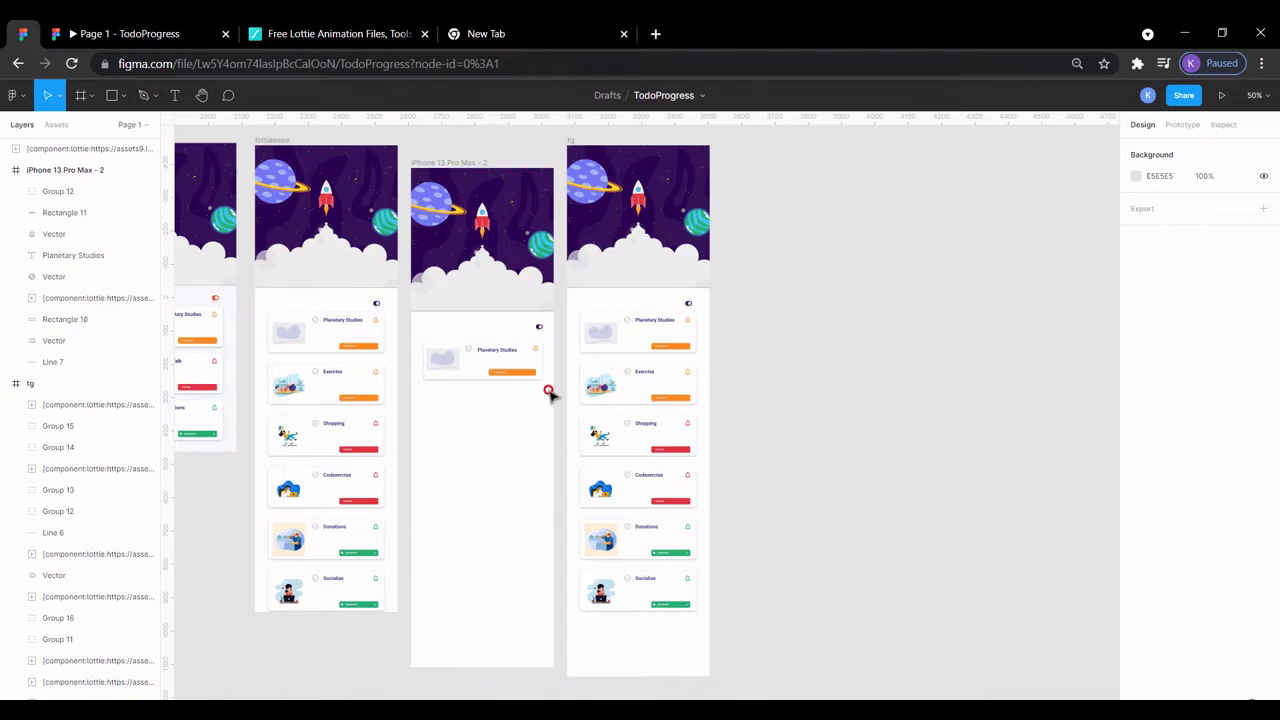
pyautogui.moveTo(548, 392); pyautogui.dragTo(421, 336)
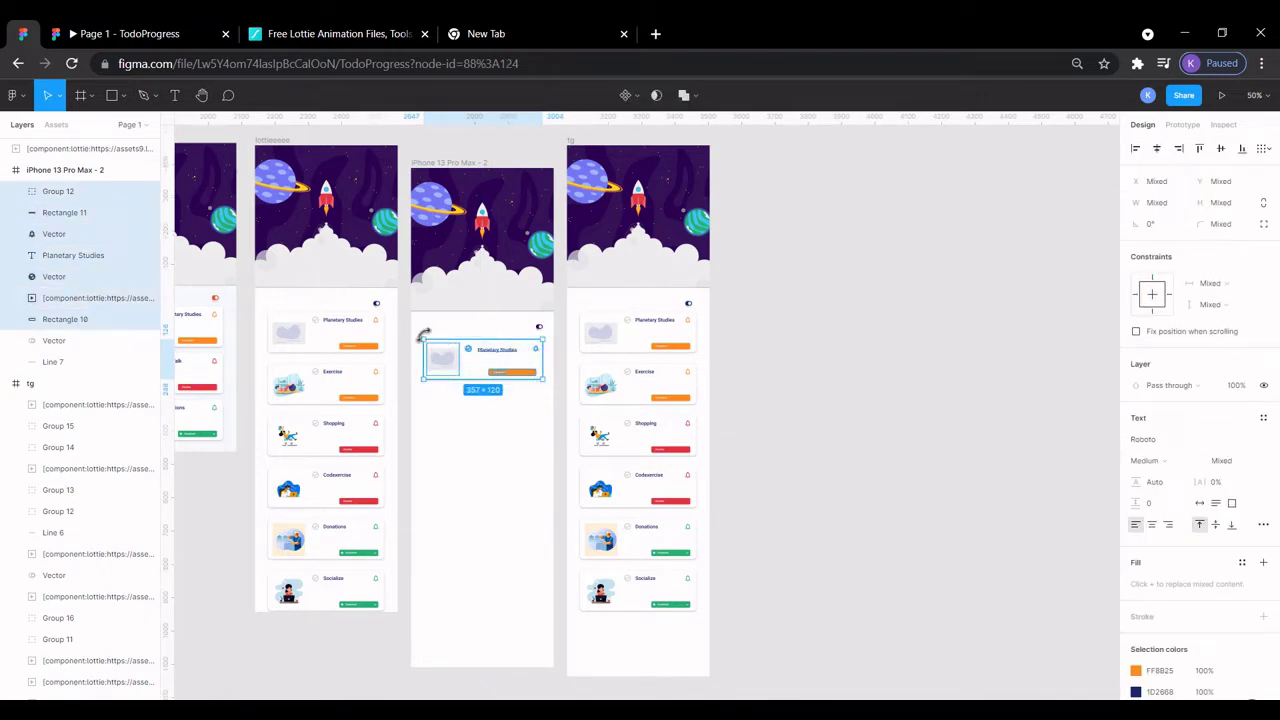
pyautogui.hotkey('ctrl', 'd')
pyautogui.hotkey('shift', 'Down')
pyautogui.hotkey('shift', 'Down')
pyautogui.hotkey('shift', 'Down')
pyautogui.hotkey('shift', 'Down')
pyautogui.hotkey('shift', 'Down')
pyautogui.hotkey('shift', 'Down')
pyautogui.hotkey('shift', 'Down')
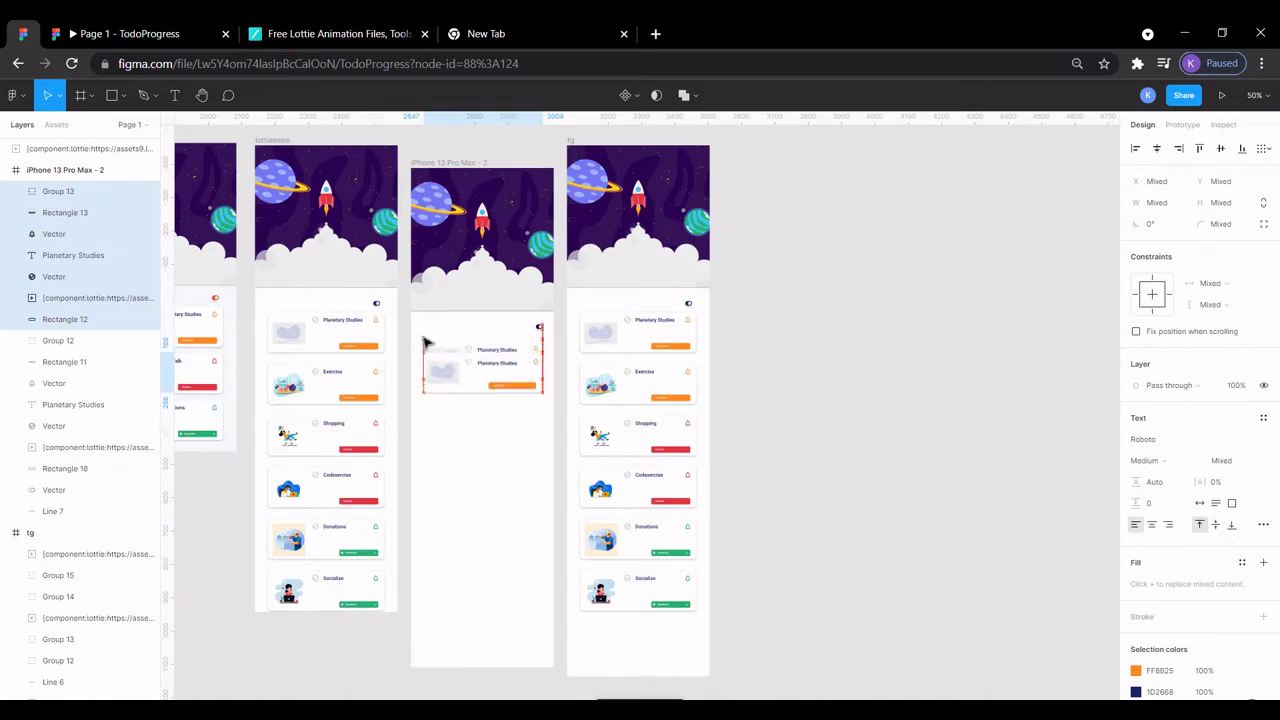
pyautogui.hotkey('shift', 'Down')
pyautogui.hotkey('shift', 'Down')
pyautogui.hotkey('shift', 'Down')
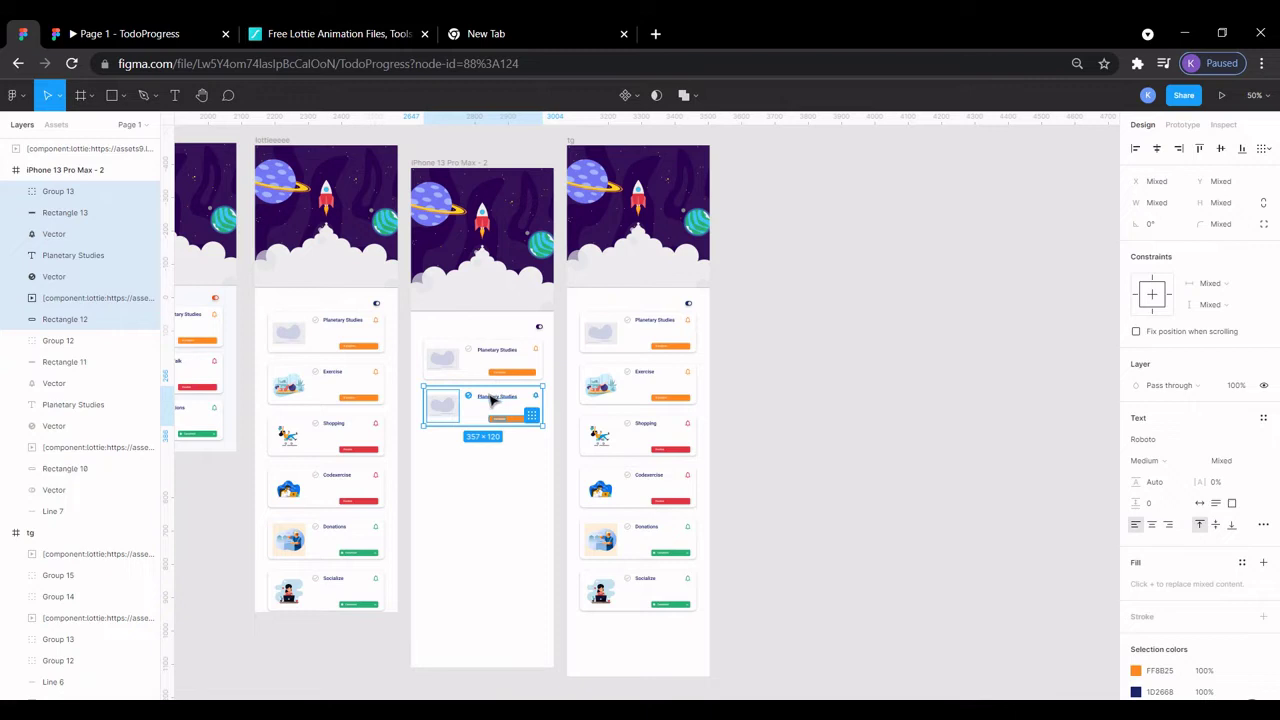
pyautogui.moveTo(491, 398); pyautogui.dragTo(490, 404)
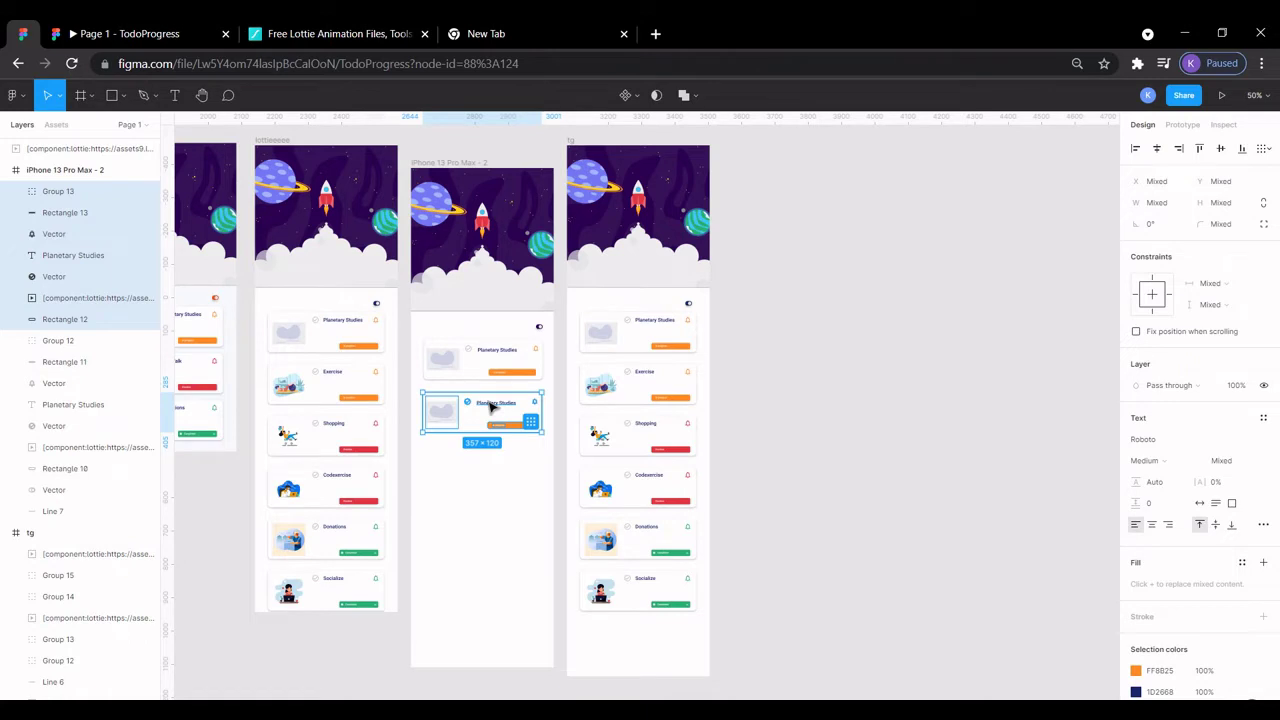
pyautogui.hotkey('ctrl', 'd')
pyautogui.moveTo(488, 402); pyautogui.dragTo(490, 460)
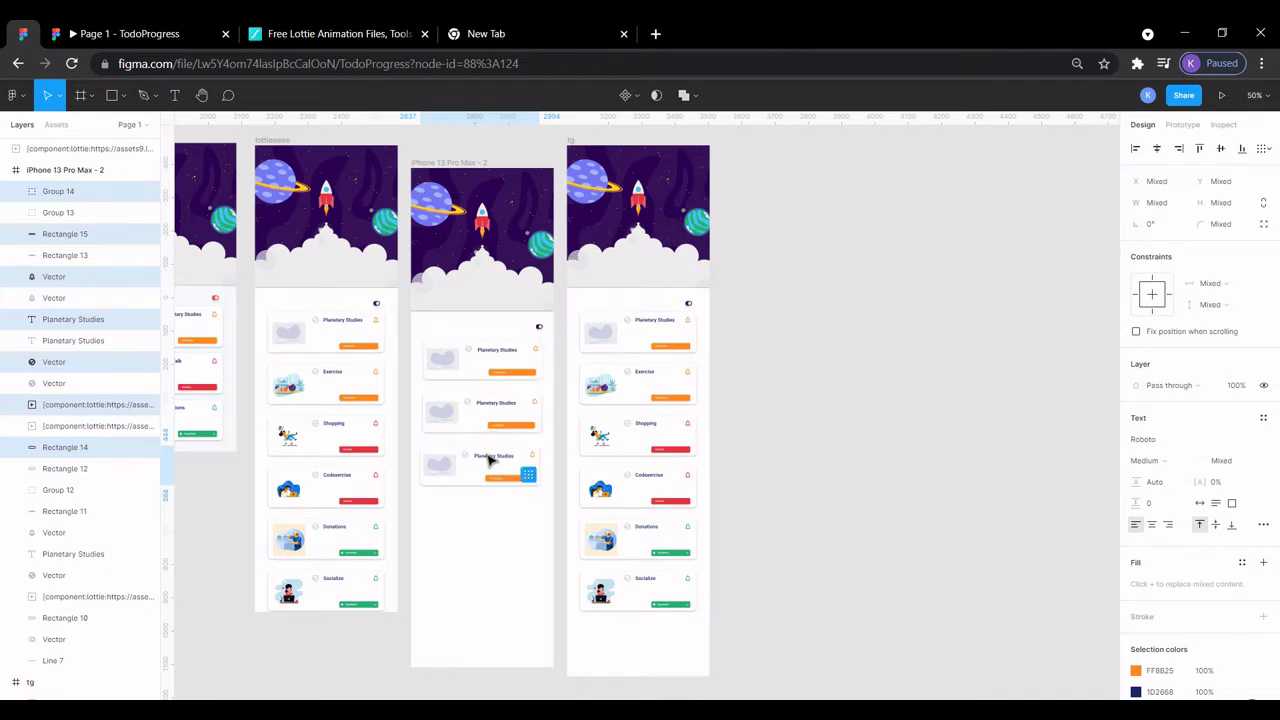
# - Add more card copies below the others until five Planetary Studies cards stack
pyautogui.click(490, 460)
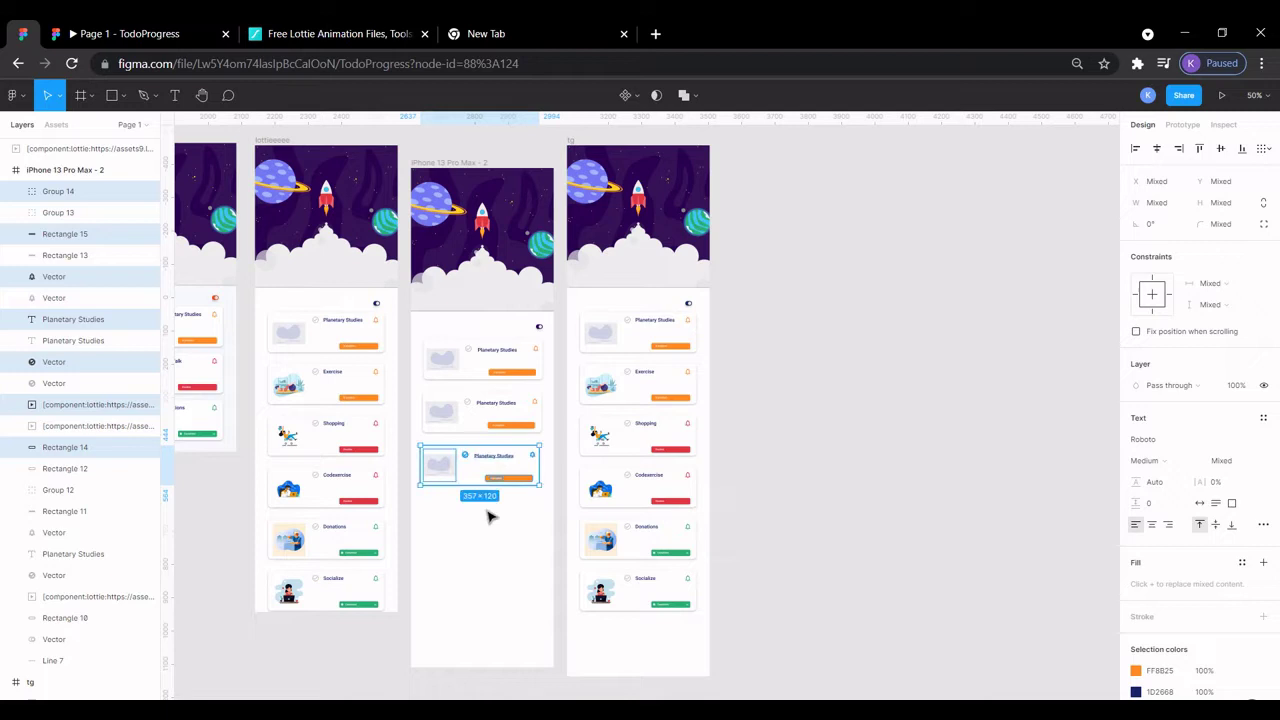
pyautogui.hotkey('ctrl', 'd')
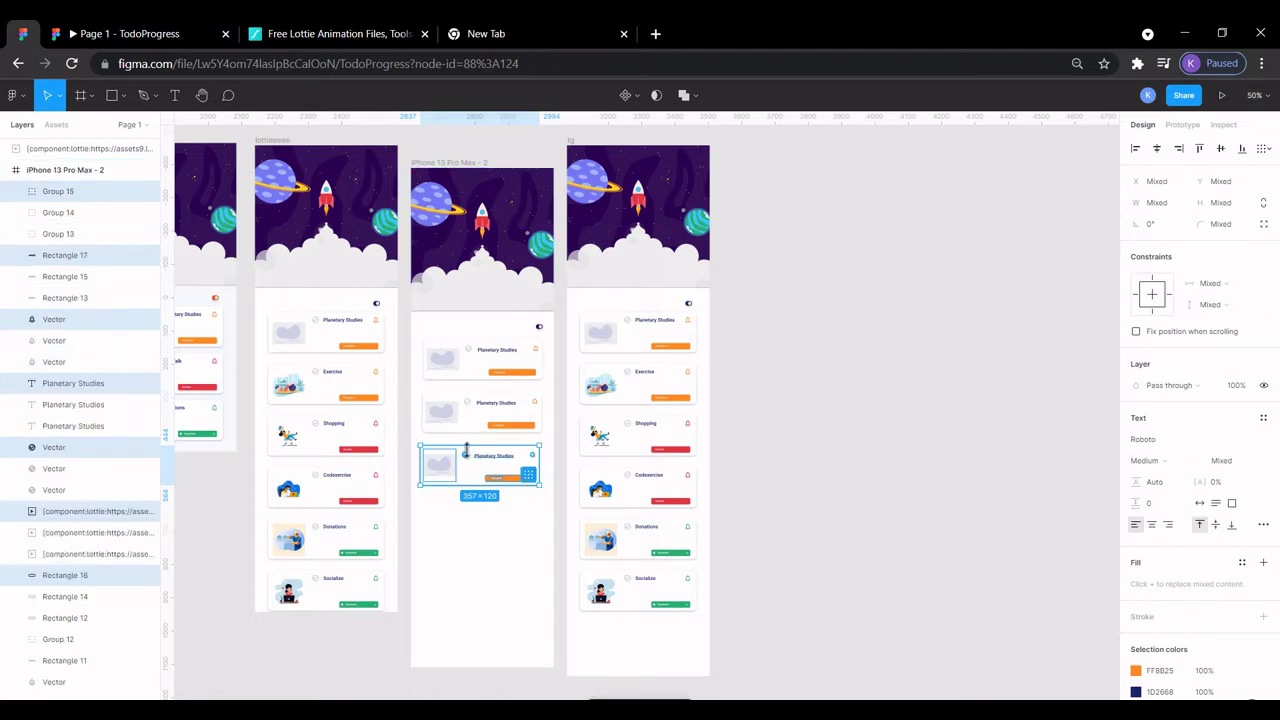
pyautogui.hotkey('ctrl', 'd')
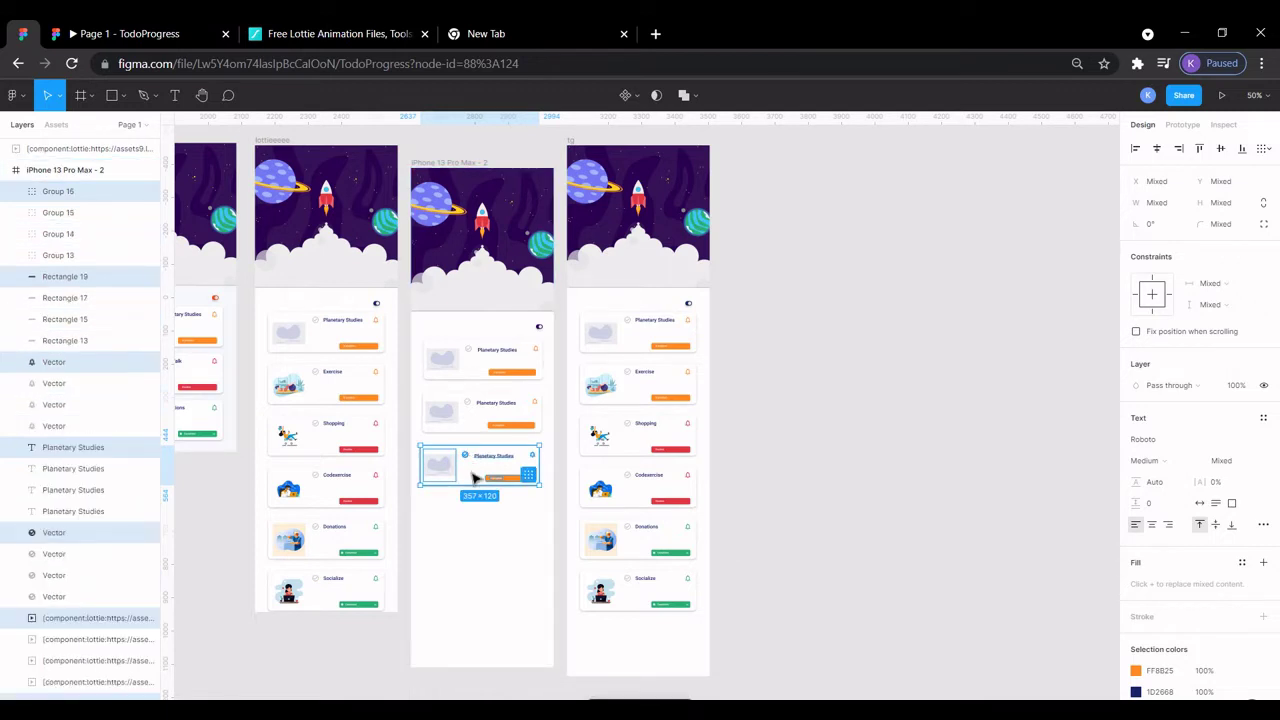
pyautogui.moveTo(478, 482); pyautogui.dragTo(476, 522)
pyautogui.click(476, 466)
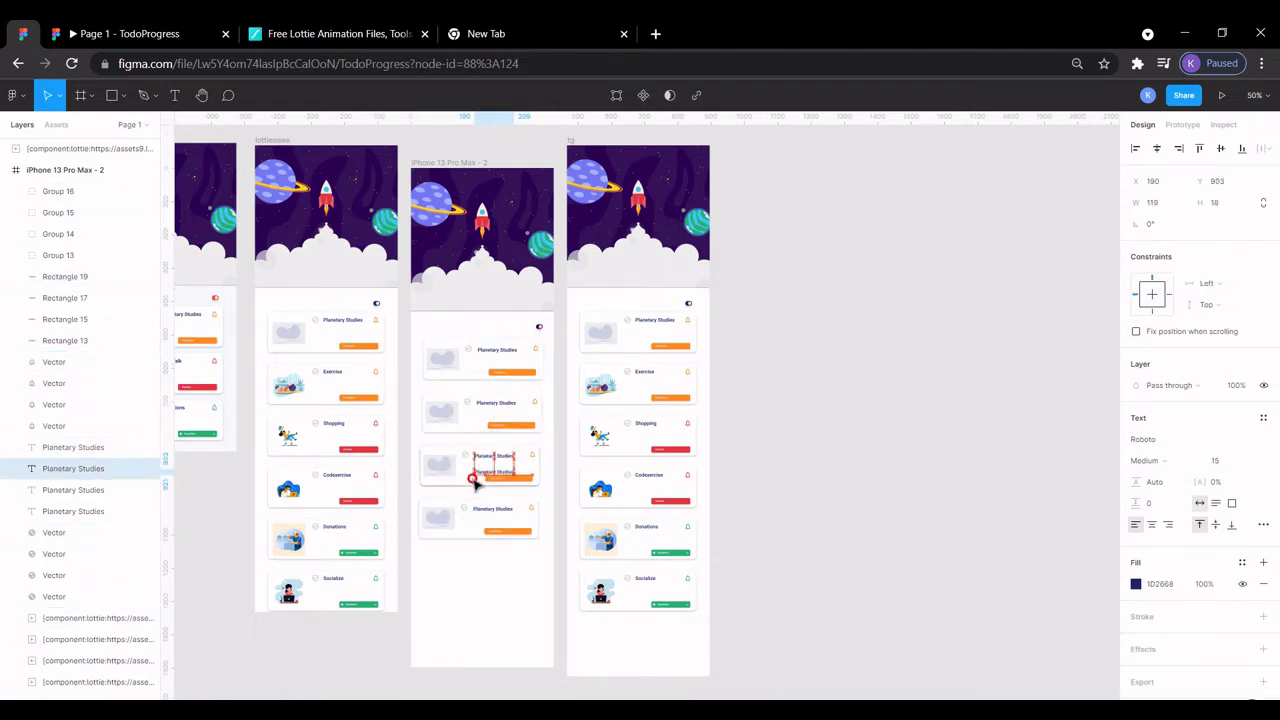
pyautogui.hotkey('ctrl', 'z')
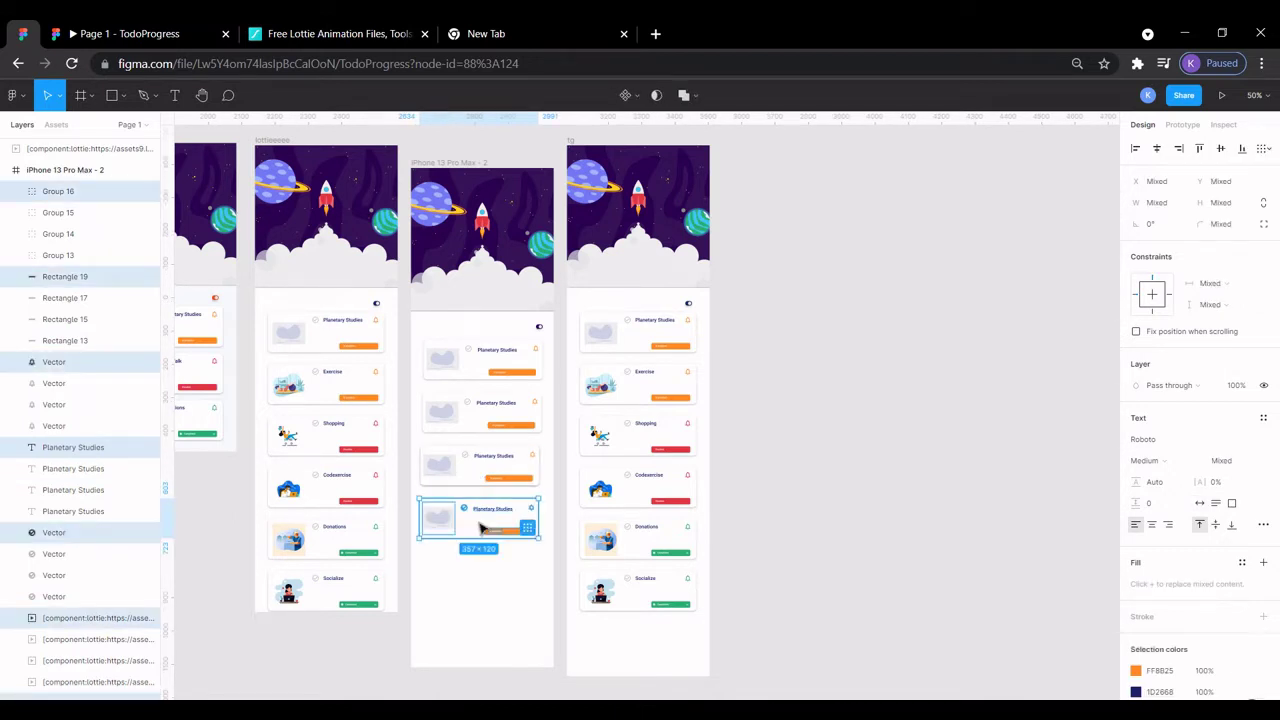
pyautogui.hotkey('ctrl', 'd')
pyautogui.moveTo(481, 529); pyautogui.dragTo(478, 578)
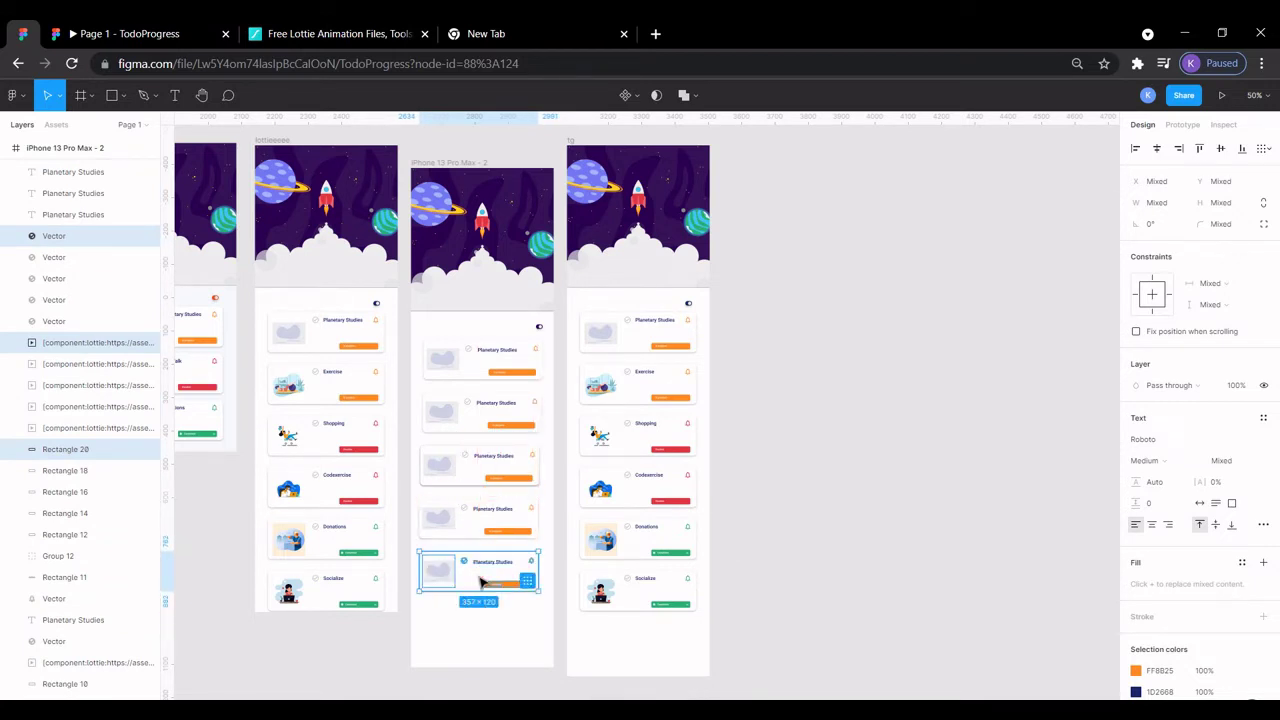
# - Shorten the iPhone 13 Pro Max - 2 frame to 428 × 1288 so it ends below the cards
pyautogui.click(487, 678)
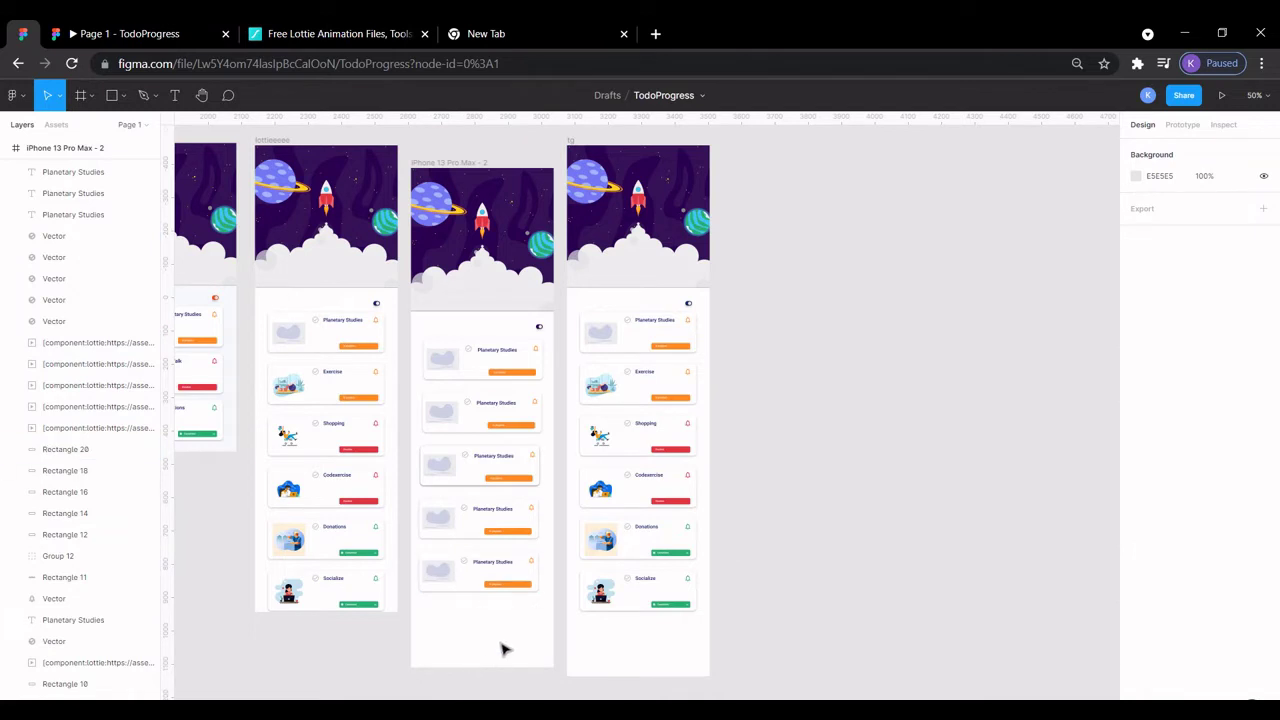
pyautogui.click(452, 161)
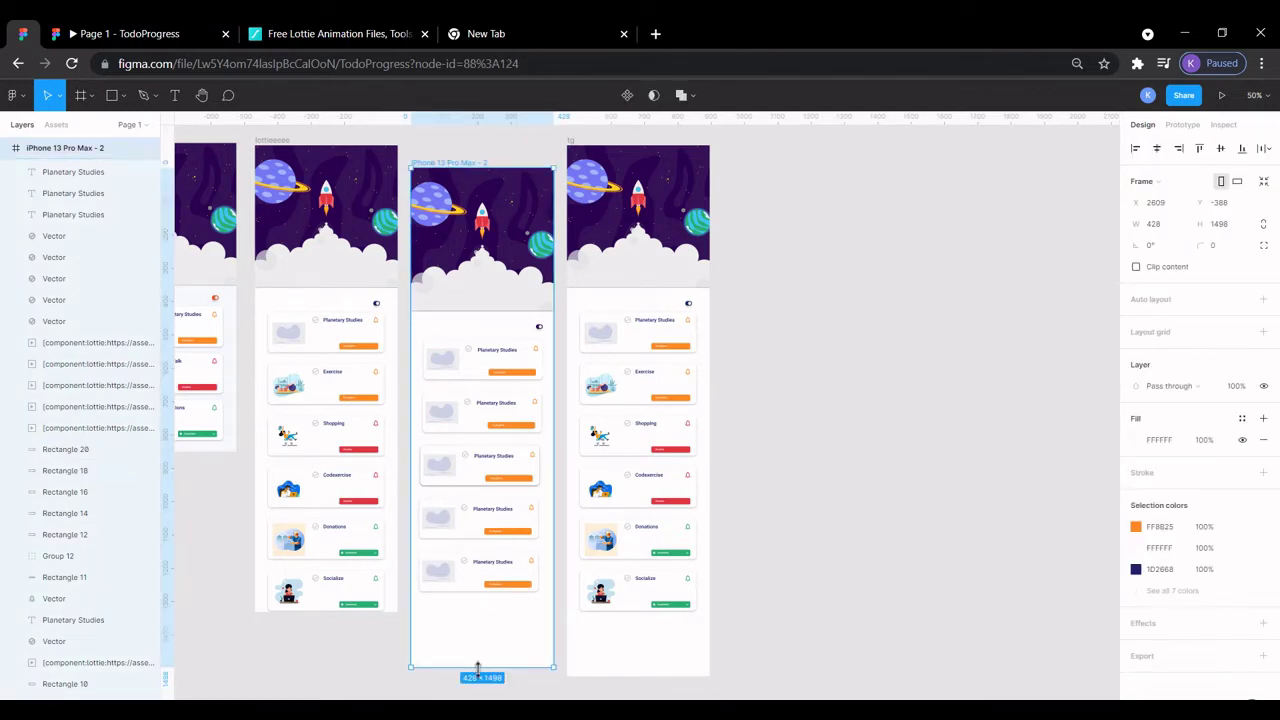
pyautogui.moveTo(478, 668); pyautogui.dragTo(481, 597)
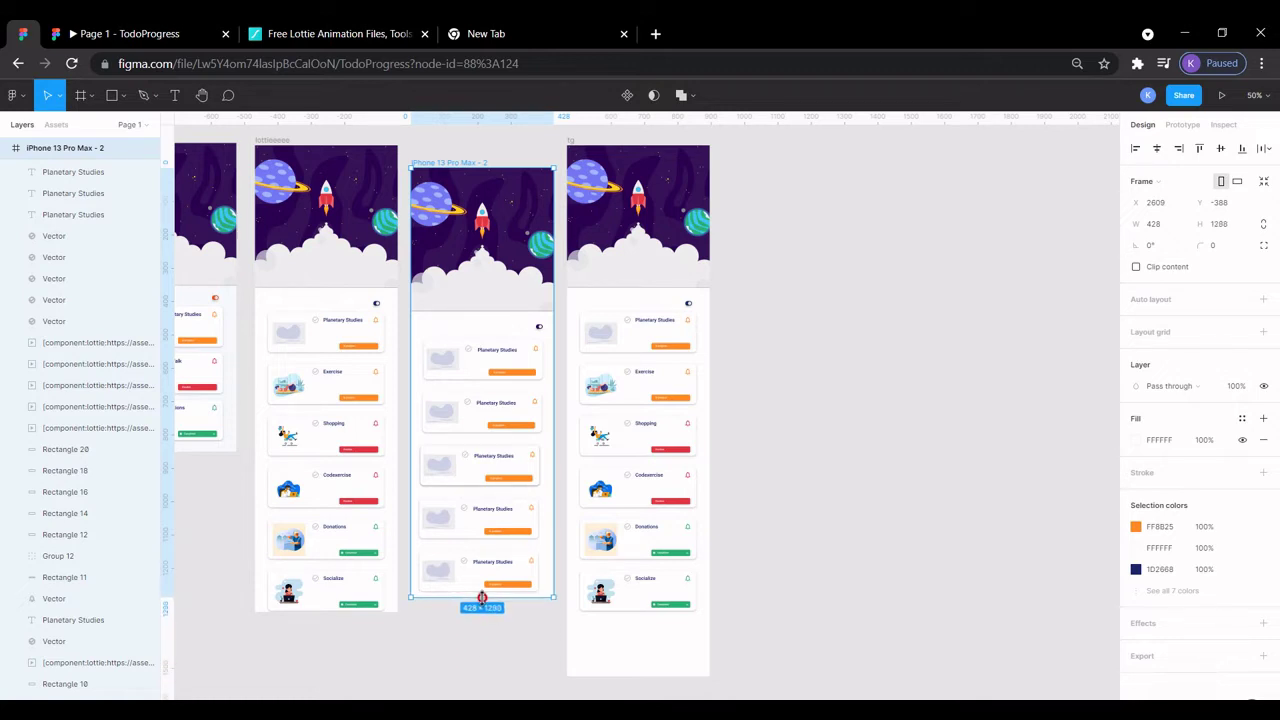
# - Zoom to 200% on the bottom Planetary Studies card and select its 98 × 98 placeholder image
pyautogui.click(757, 617)
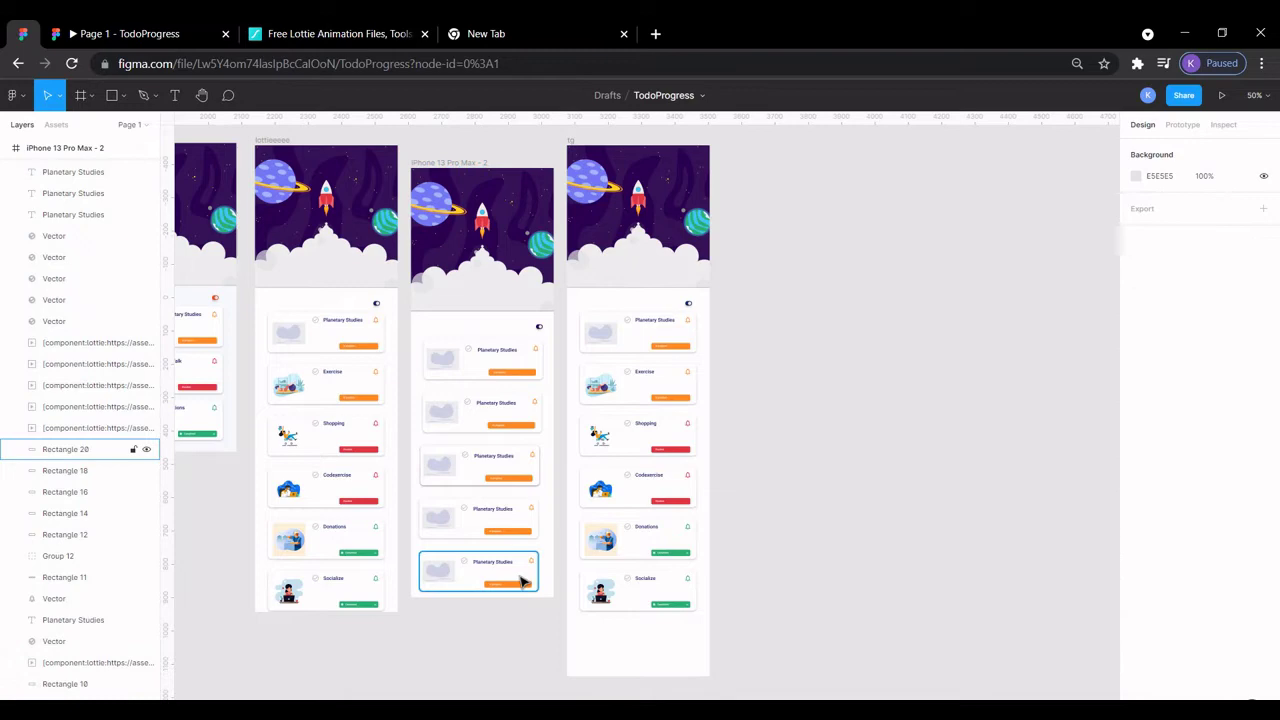
pyautogui.scroll(10, 517, 587)
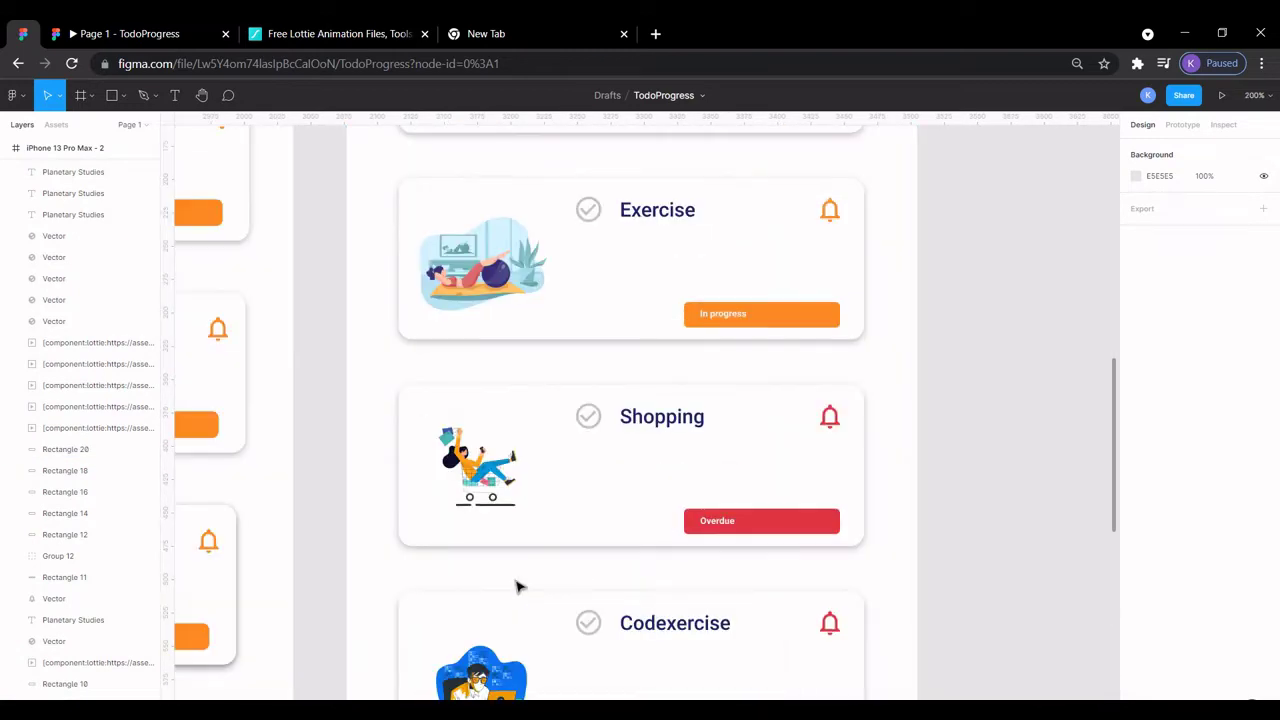
pyautogui.hscroll(3, 517, 587)
pyautogui.scroll(-3, 517, 587)
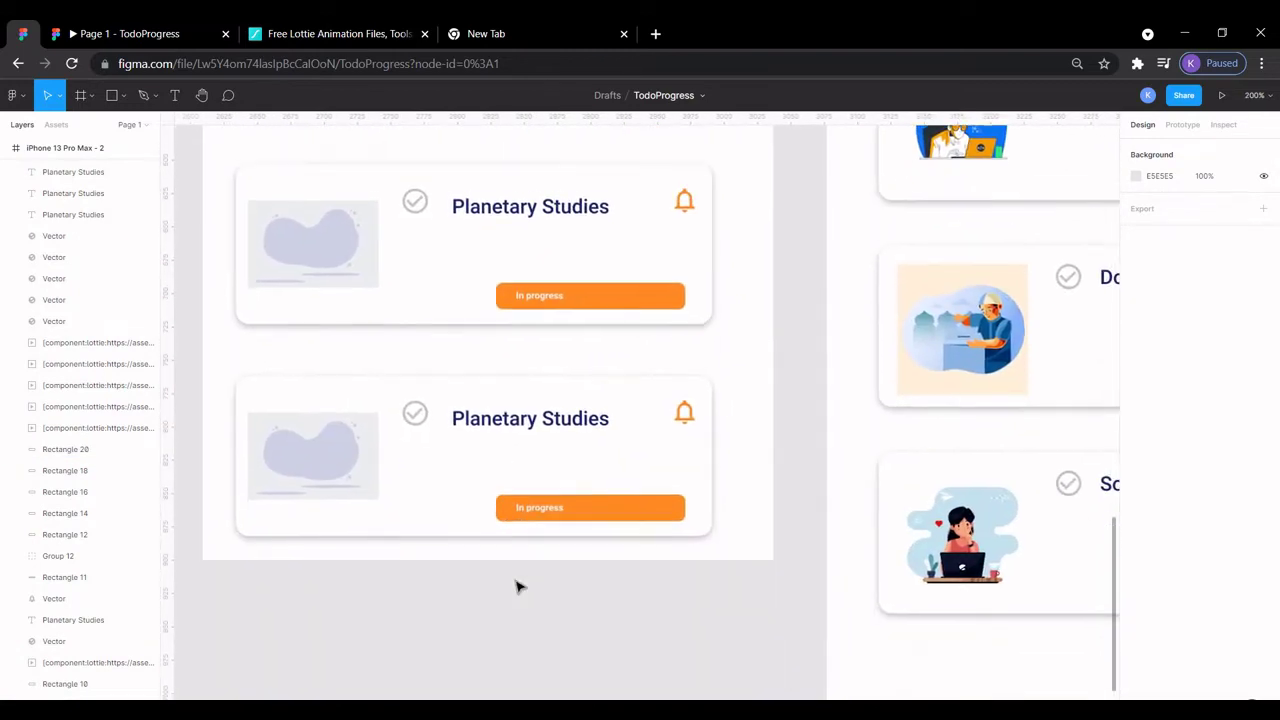
pyautogui.hscroll(2, 517, 587)
pyautogui.hscroll(-3, 517, 587)
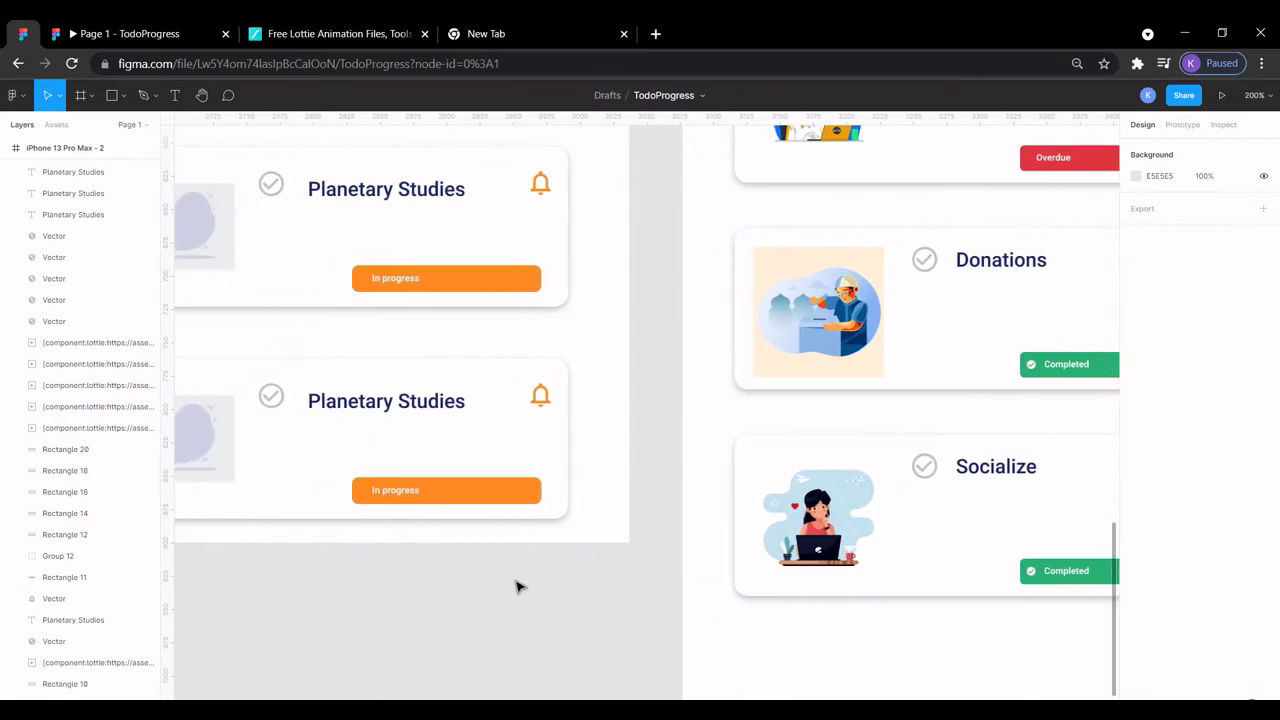
pyautogui.hscroll(3, 517, 587)
pyautogui.hscroll(-2, 517, 587)
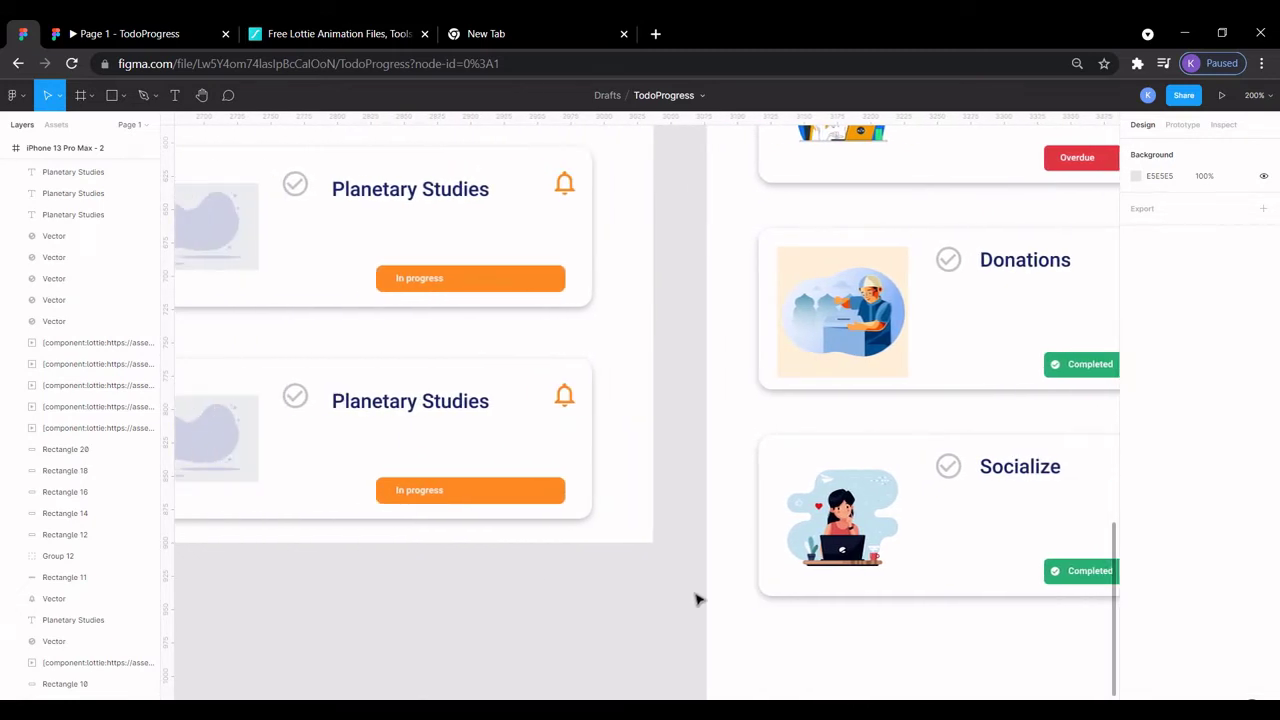
pyautogui.hscroll(-3, 543, 640)
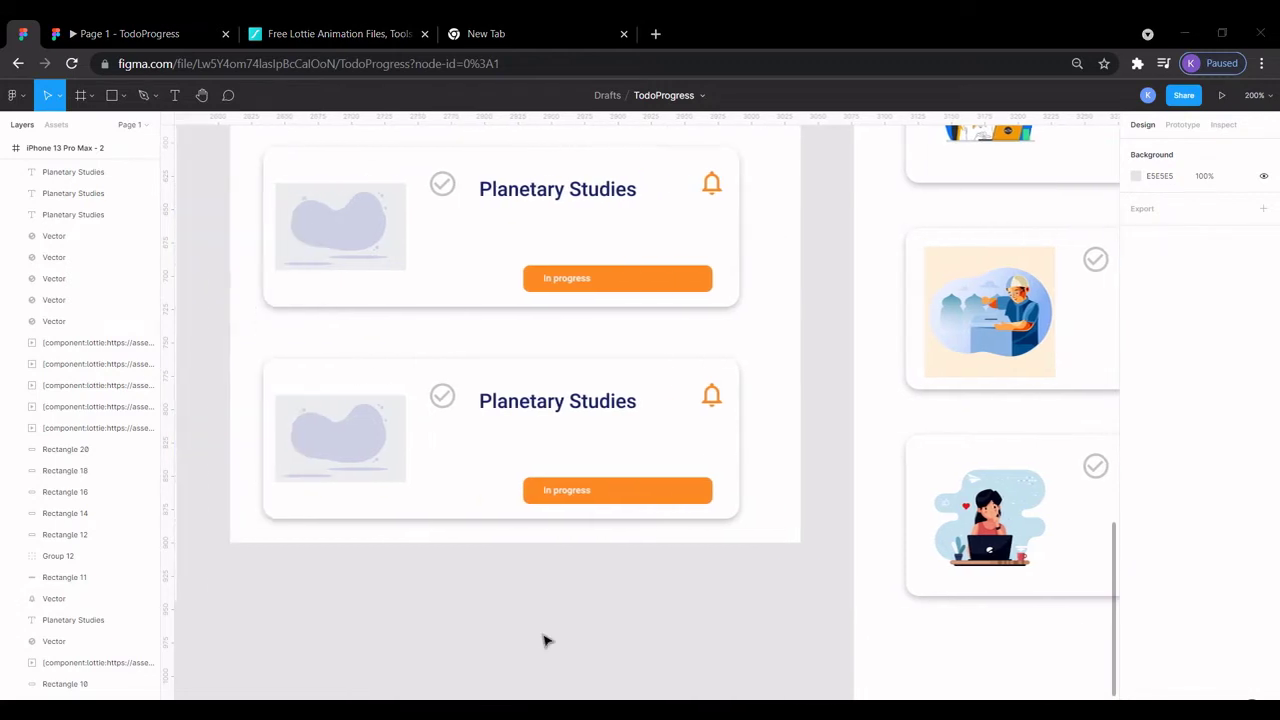
pyautogui.hscroll(2, 543, 640)
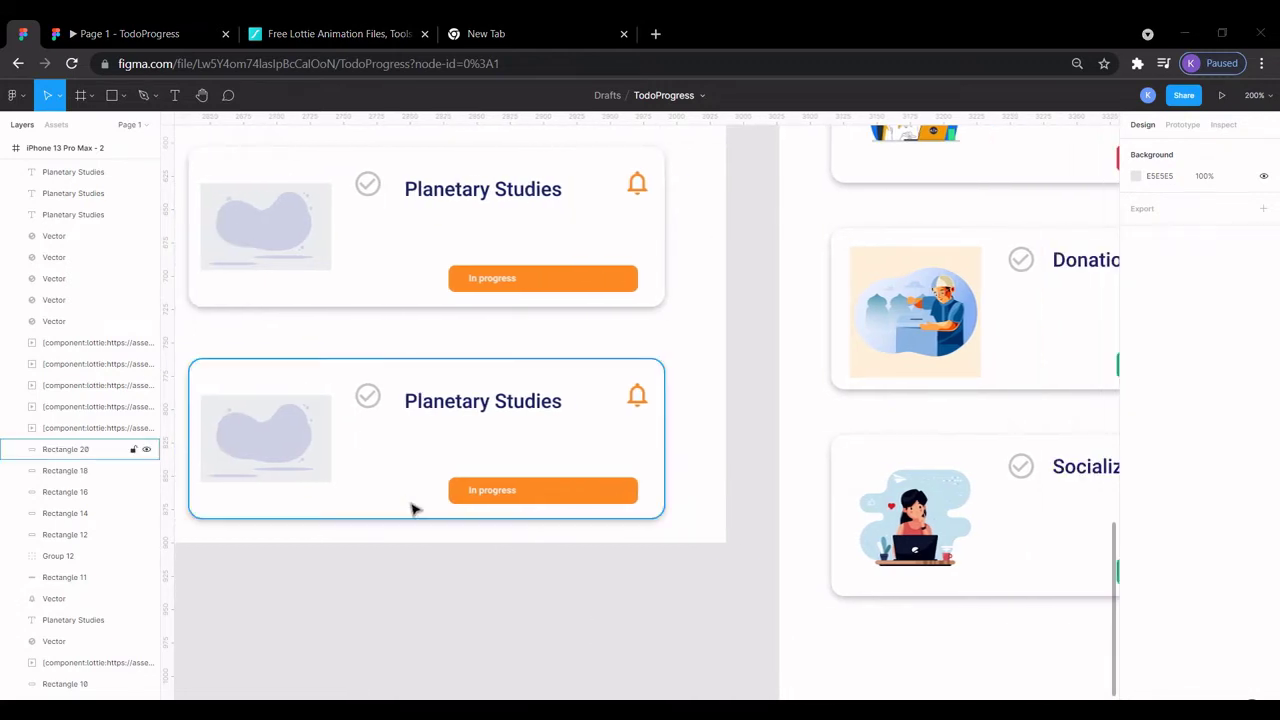
pyautogui.click(310, 453)
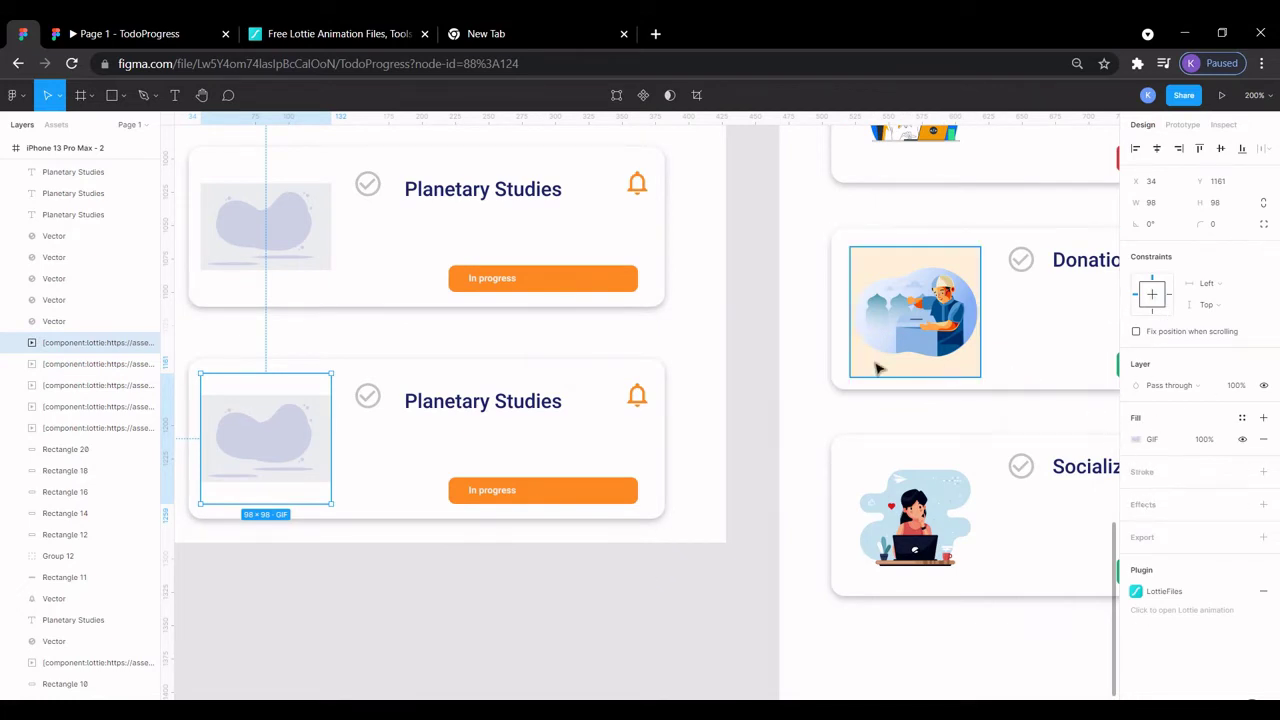
# - Fill the placeholder with the orange walking-dog animation from LottieFiles, converted to GIF
pyautogui.rightClick(755, 358)
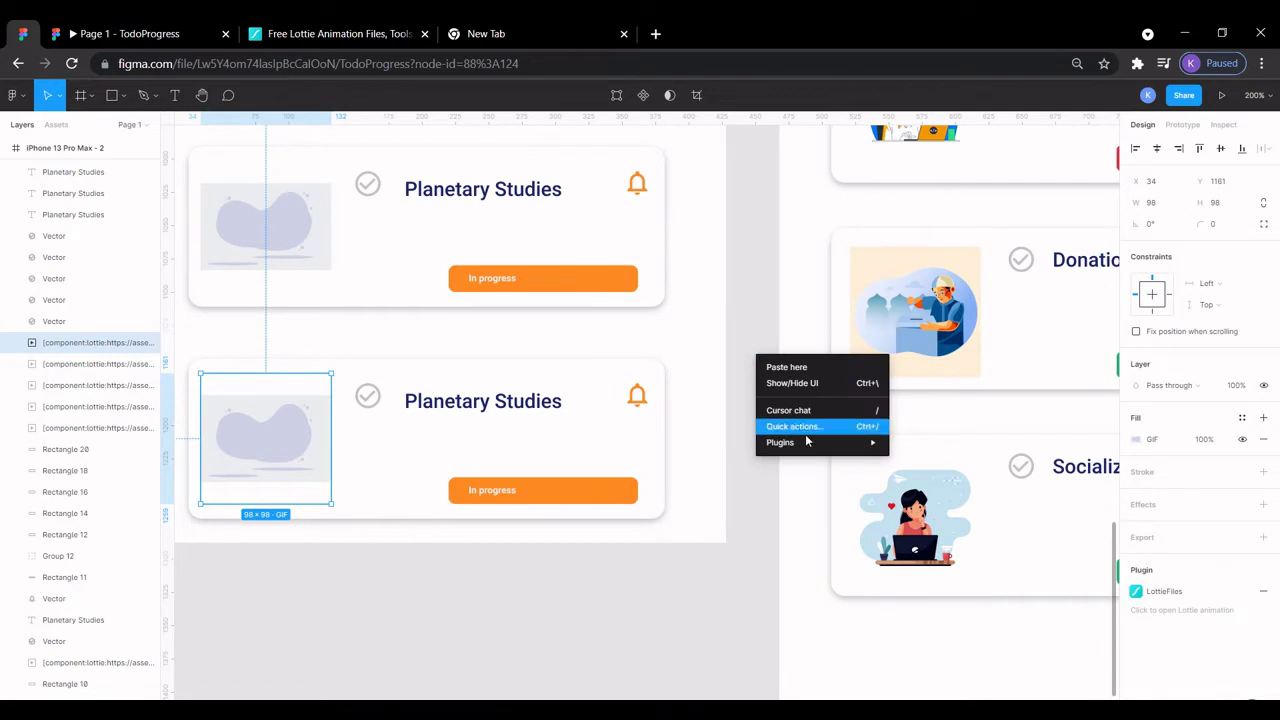
pyautogui.moveTo(809, 445)
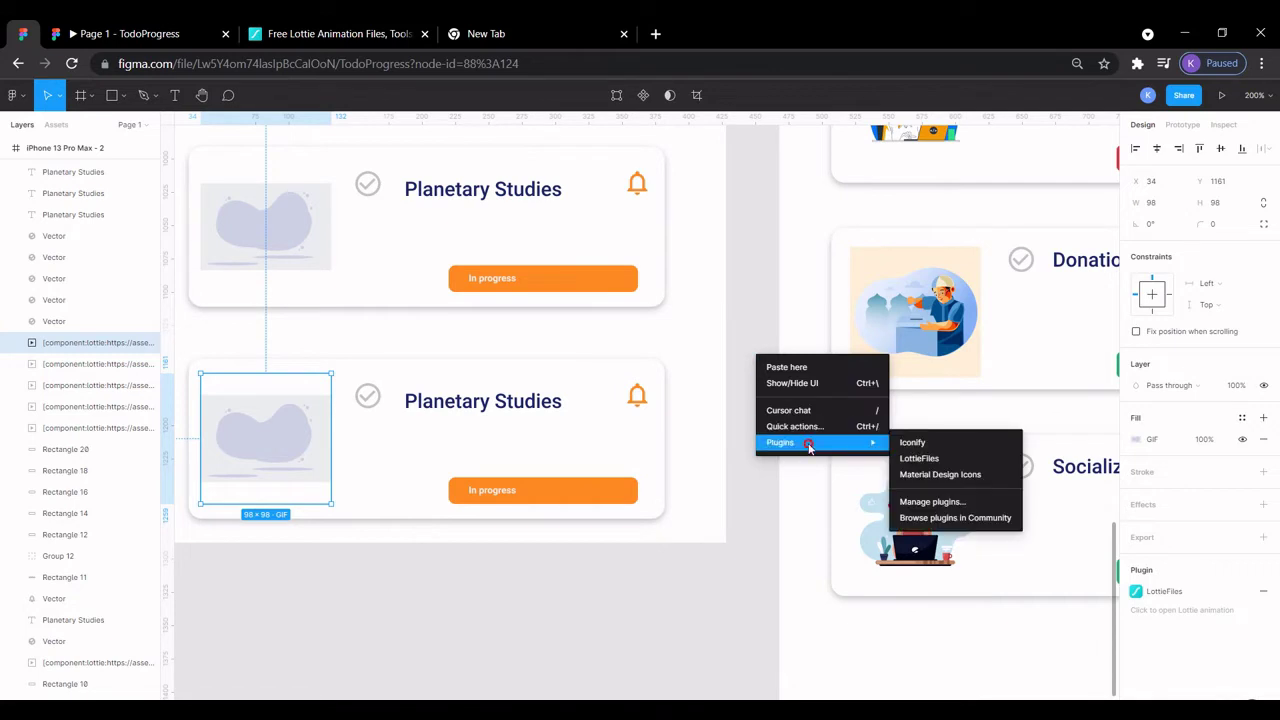
pyautogui.click(955, 460)
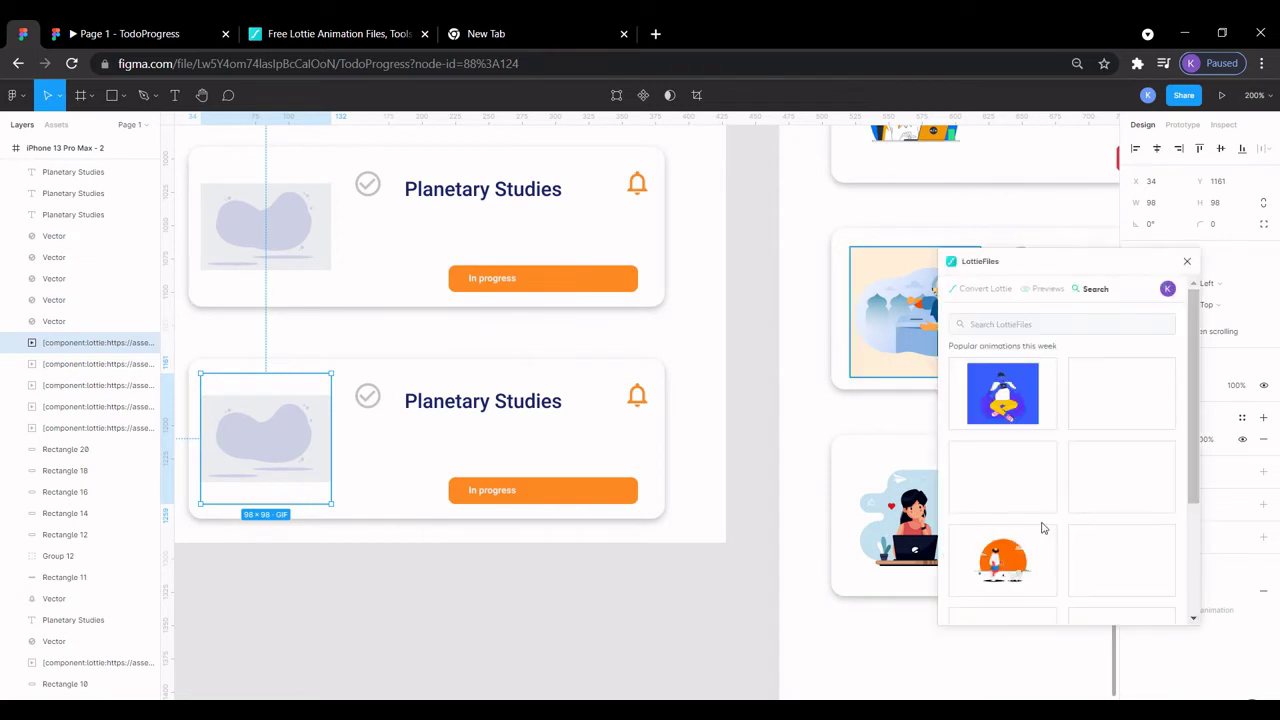
pyautogui.click(995, 585)
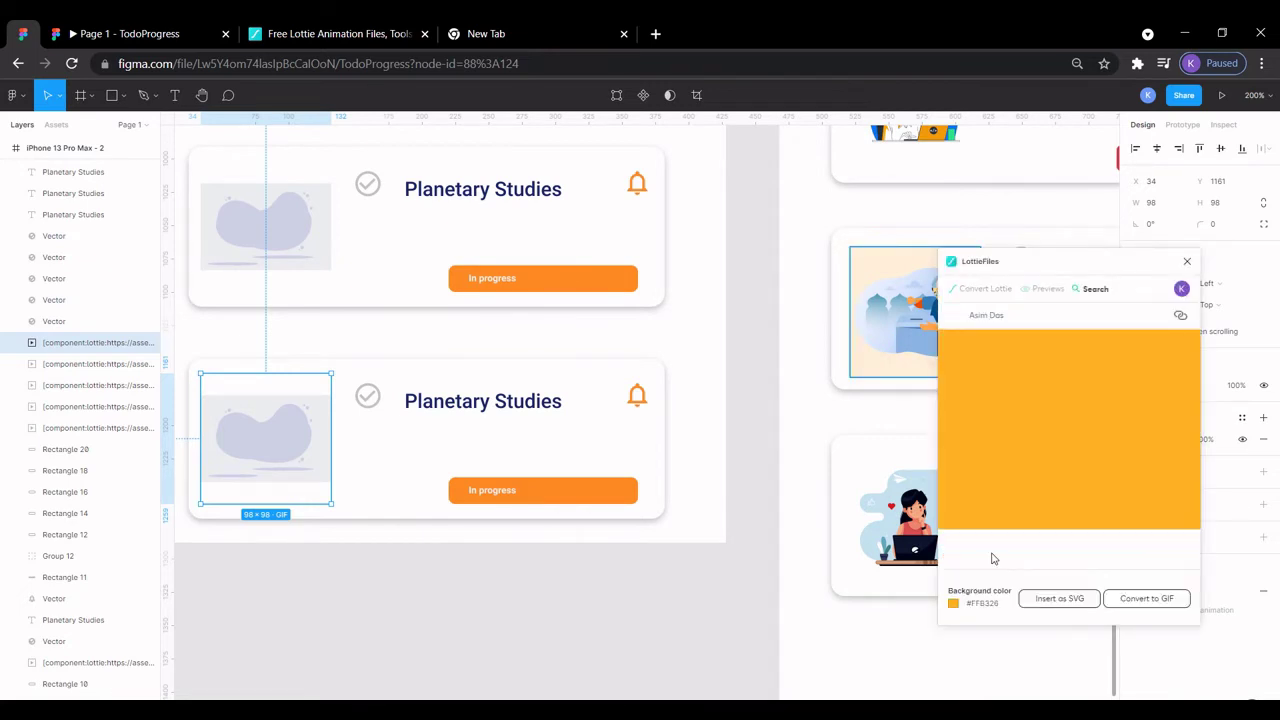
pyautogui.click(1150, 598)
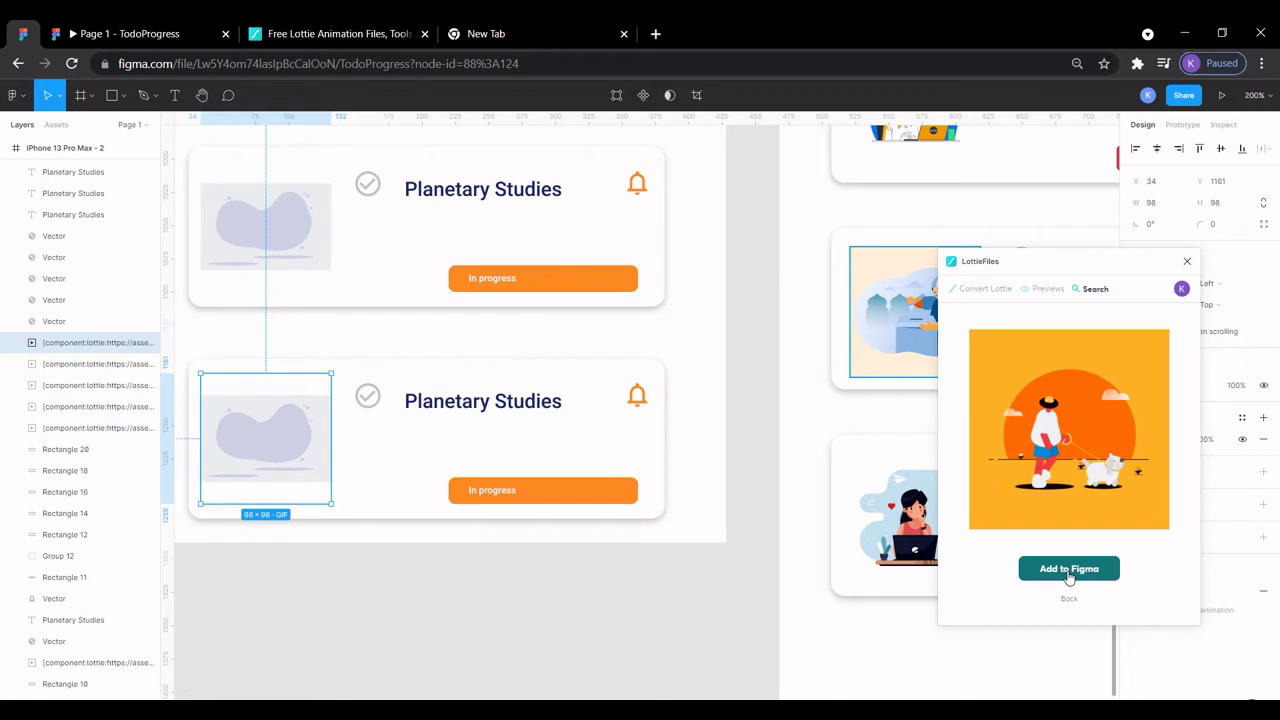
pyautogui.click(1069, 570)
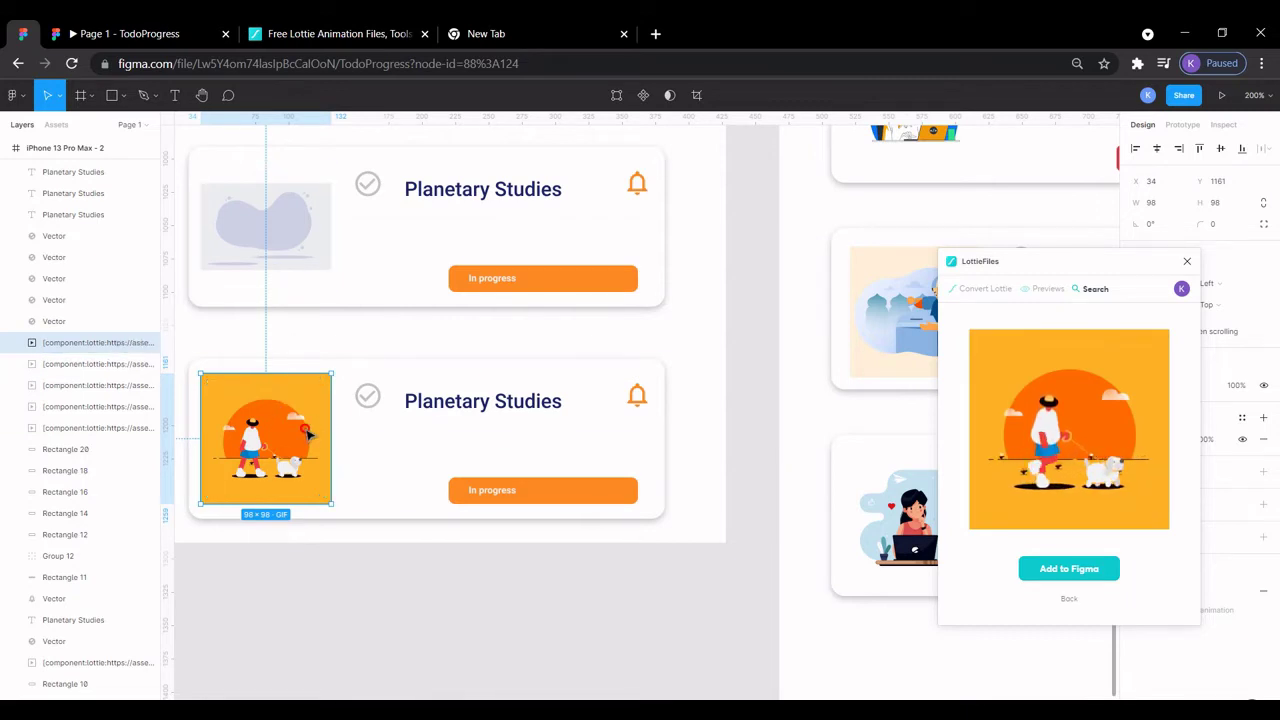
# - Nudge the dog GIF to Y 1164 within the card and close the LottieFiles plugin
pyautogui.moveTo(303, 429)
pyautogui.mouseDown()
pyautogui.moveTo(290, 430)
pyautogui.moveTo(313, 440)
pyautogui.mouseUp()
pyautogui.click(371, 577)
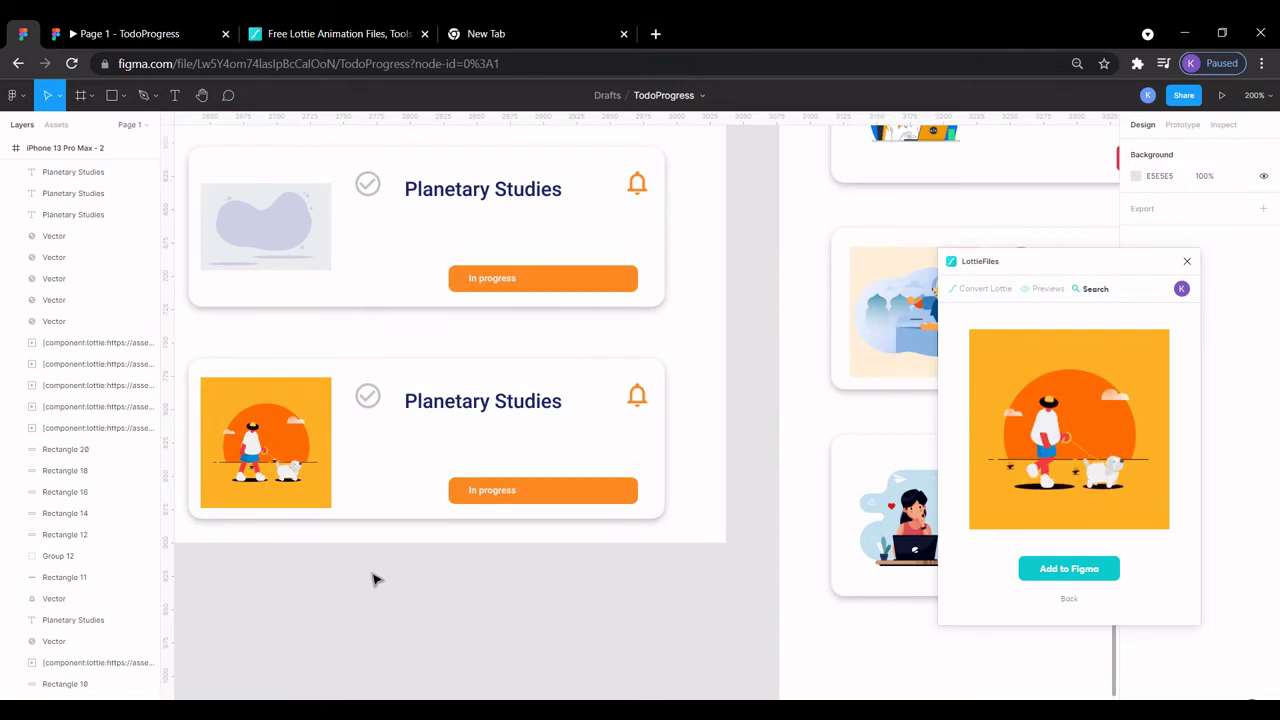
pyautogui.click(298, 456)
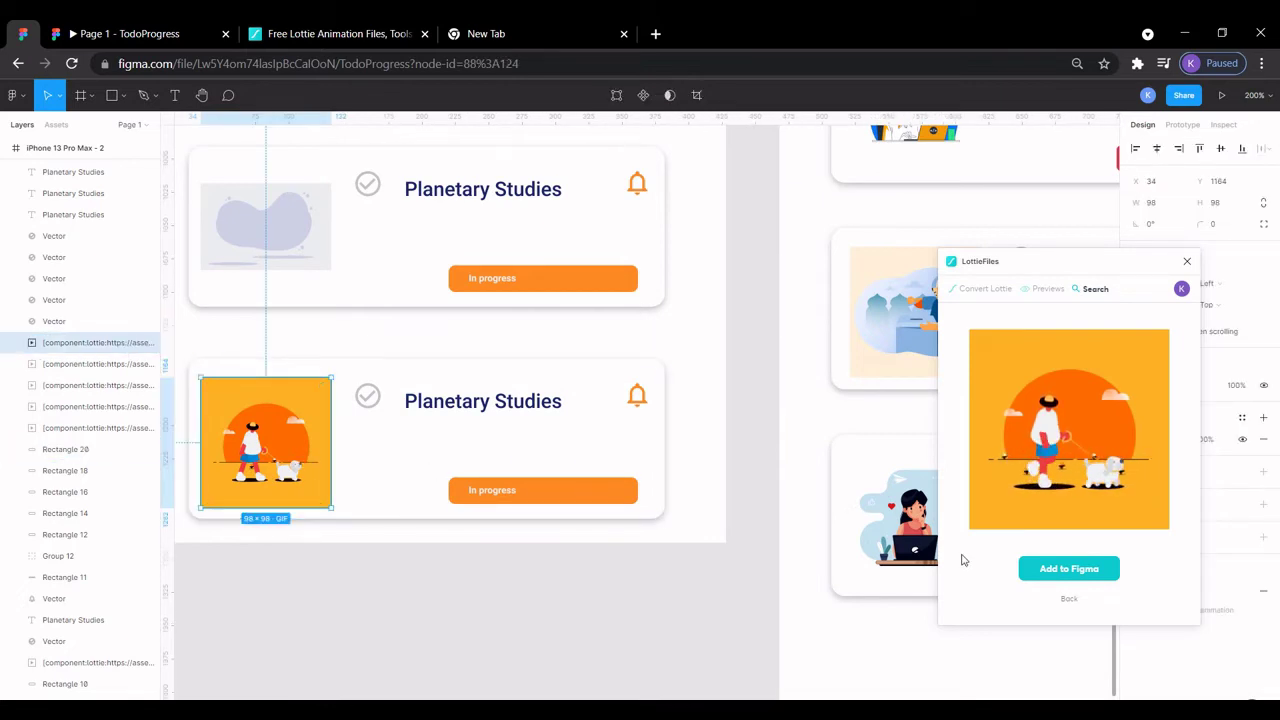
pyautogui.click(1187, 261)
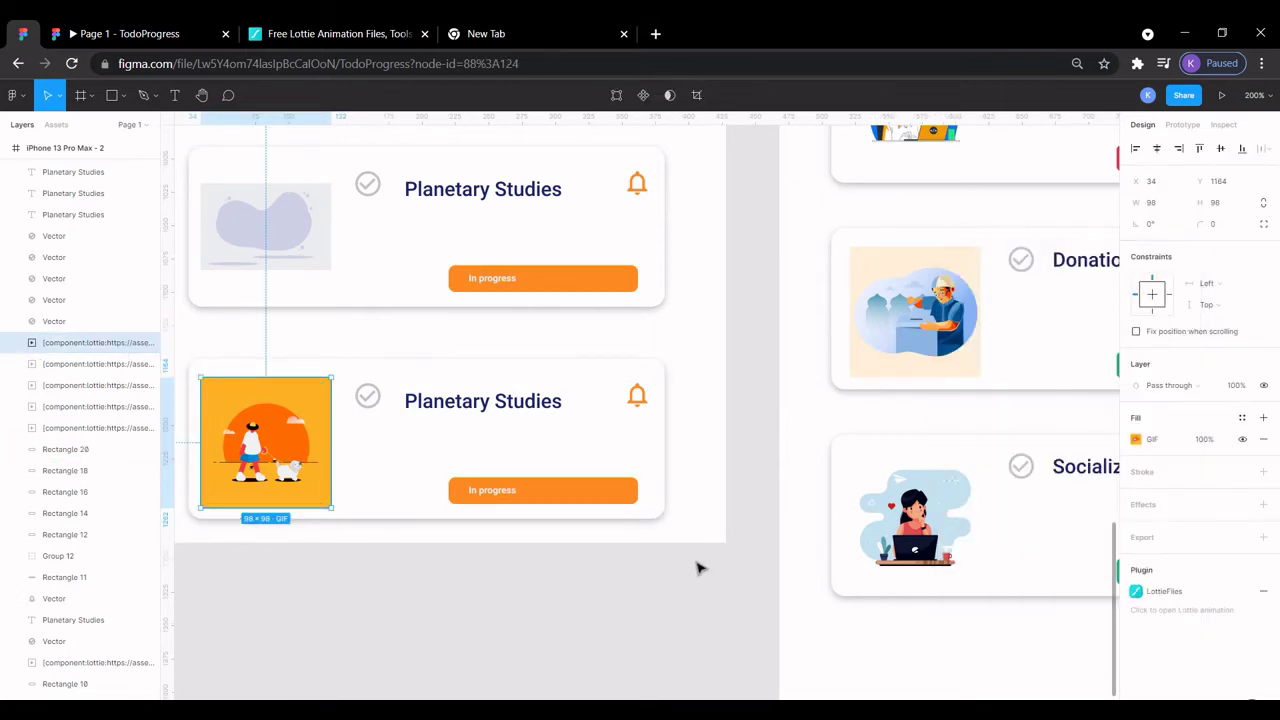
# - Delete the third card's grey placeholder and copy the Donations GIF from the right frame into it
pyautogui.scroll(3, 698, 568)
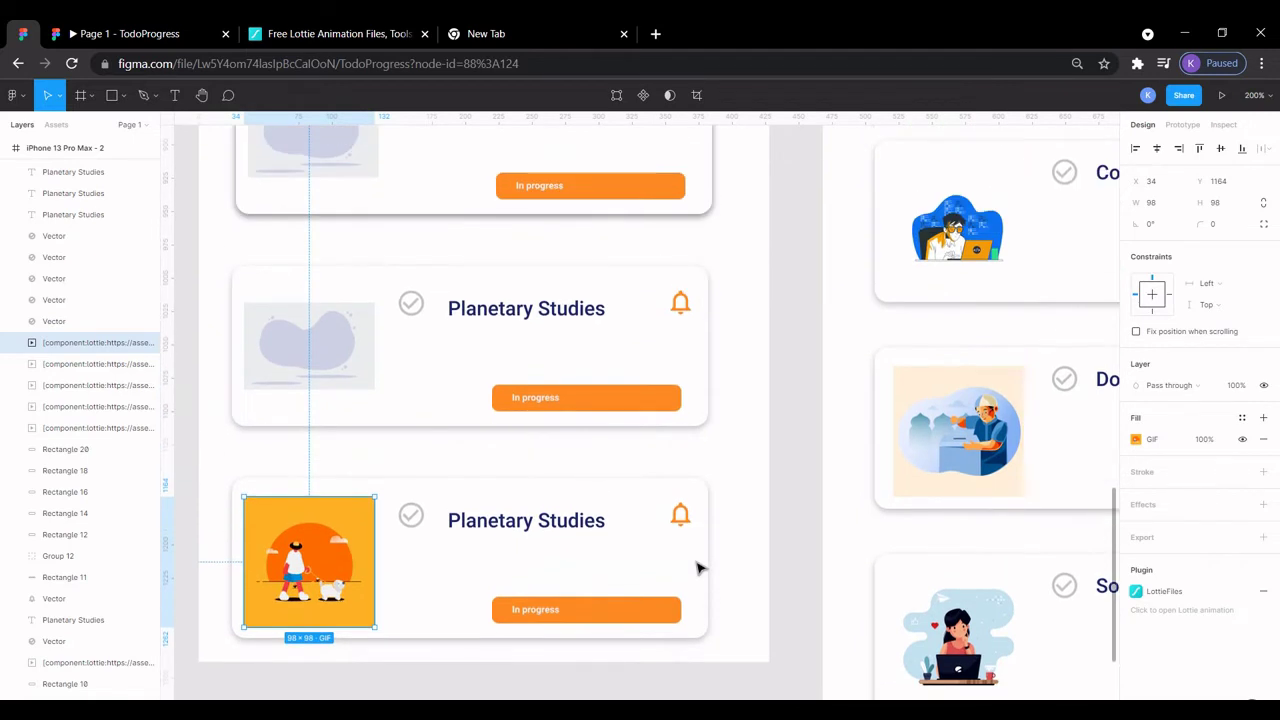
pyautogui.hotkey('ctrl', '-')
pyautogui.hscroll(-1, 698, 568)
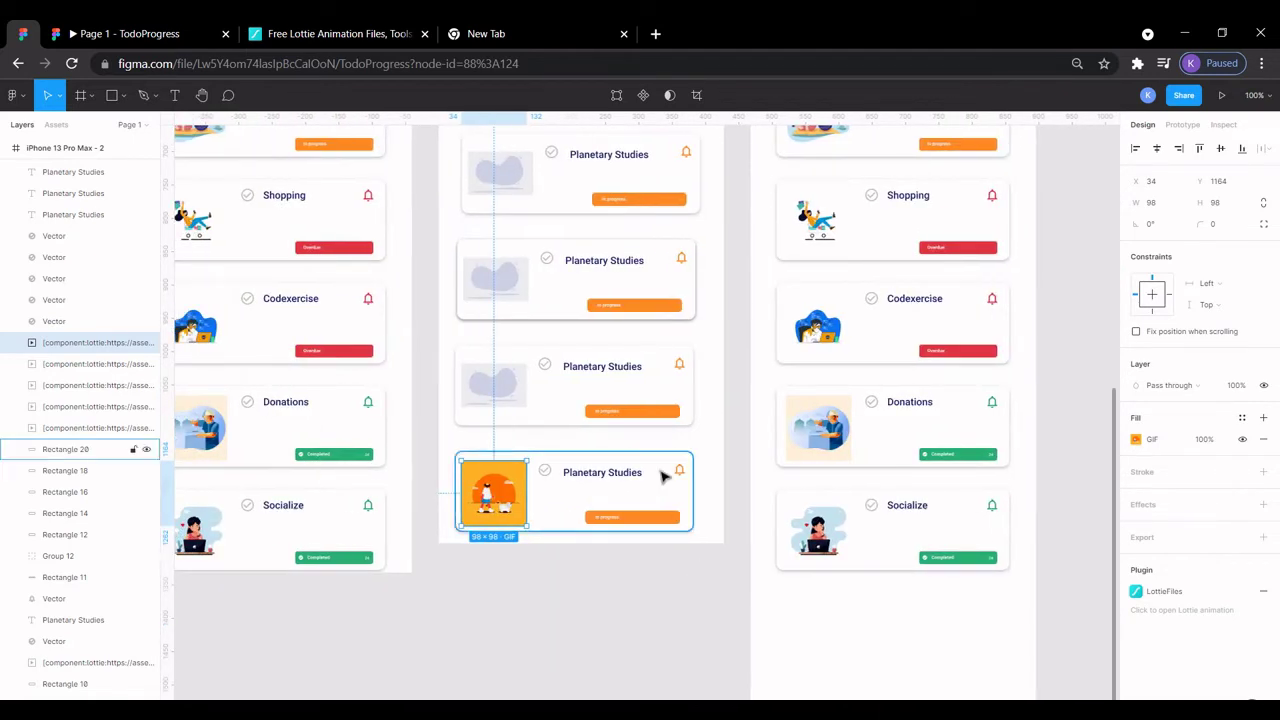
pyautogui.click(498, 400)
pyautogui.press('Delete')
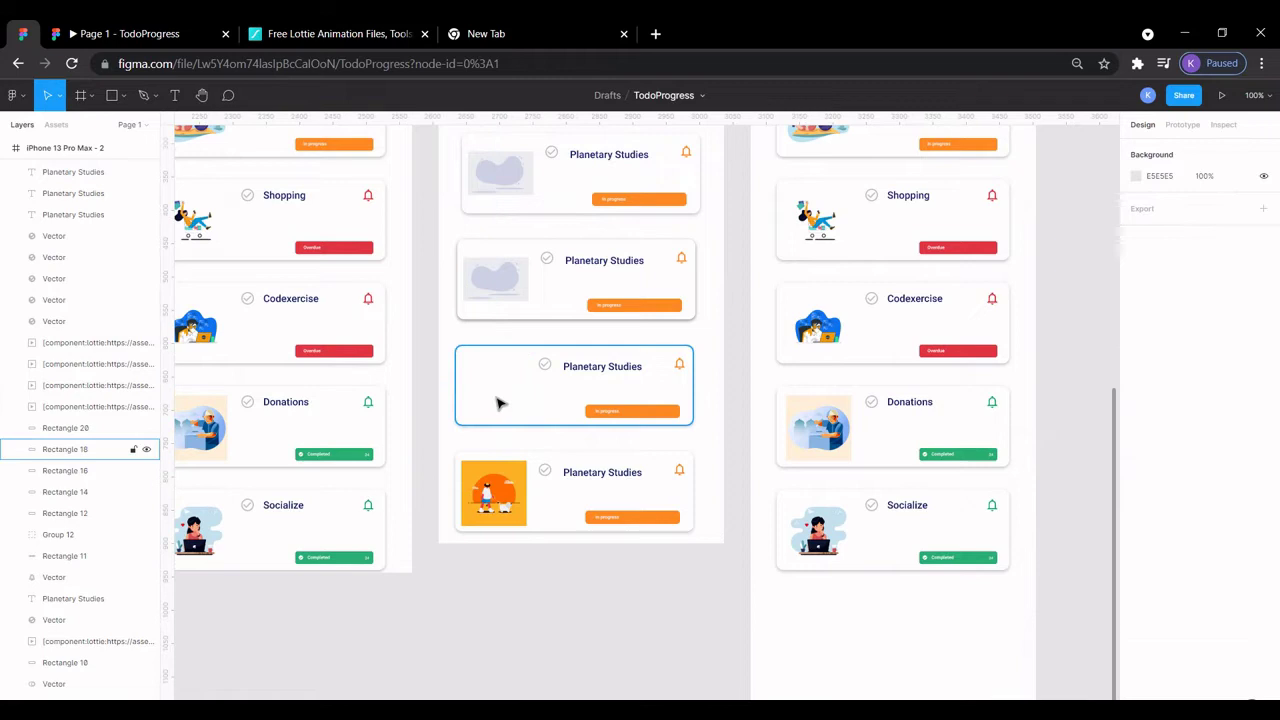
pyautogui.click(834, 430)
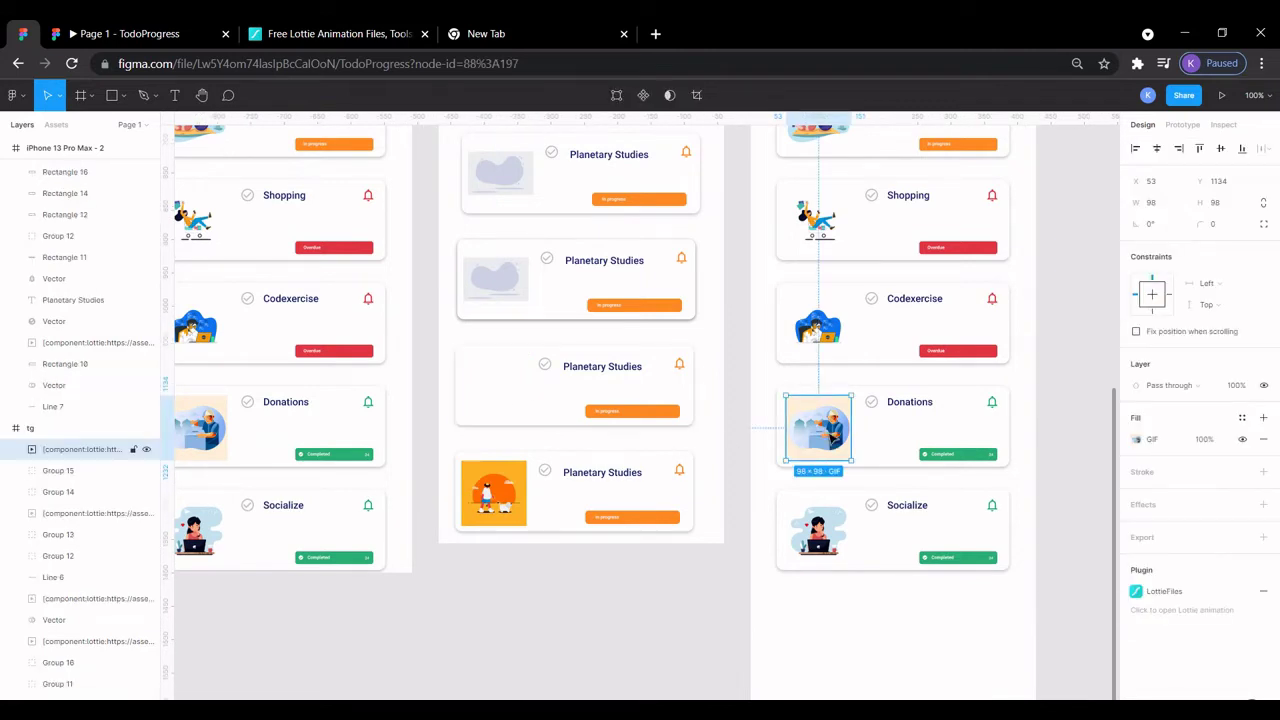
pyautogui.moveTo(820, 430); pyautogui.dragTo(491, 385)
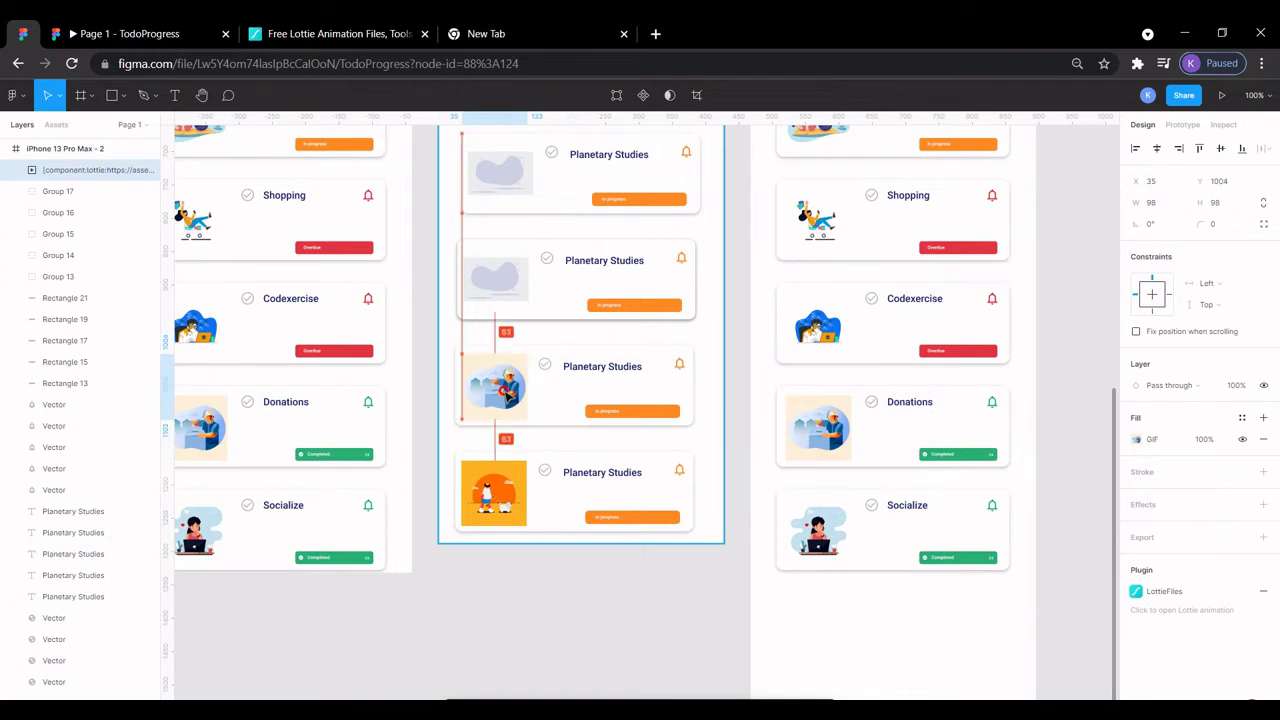
# - Copy the Codexercise GIF into the second card, delete its grey placeholder, and fit it in the image slot
pyautogui.click(503, 275)
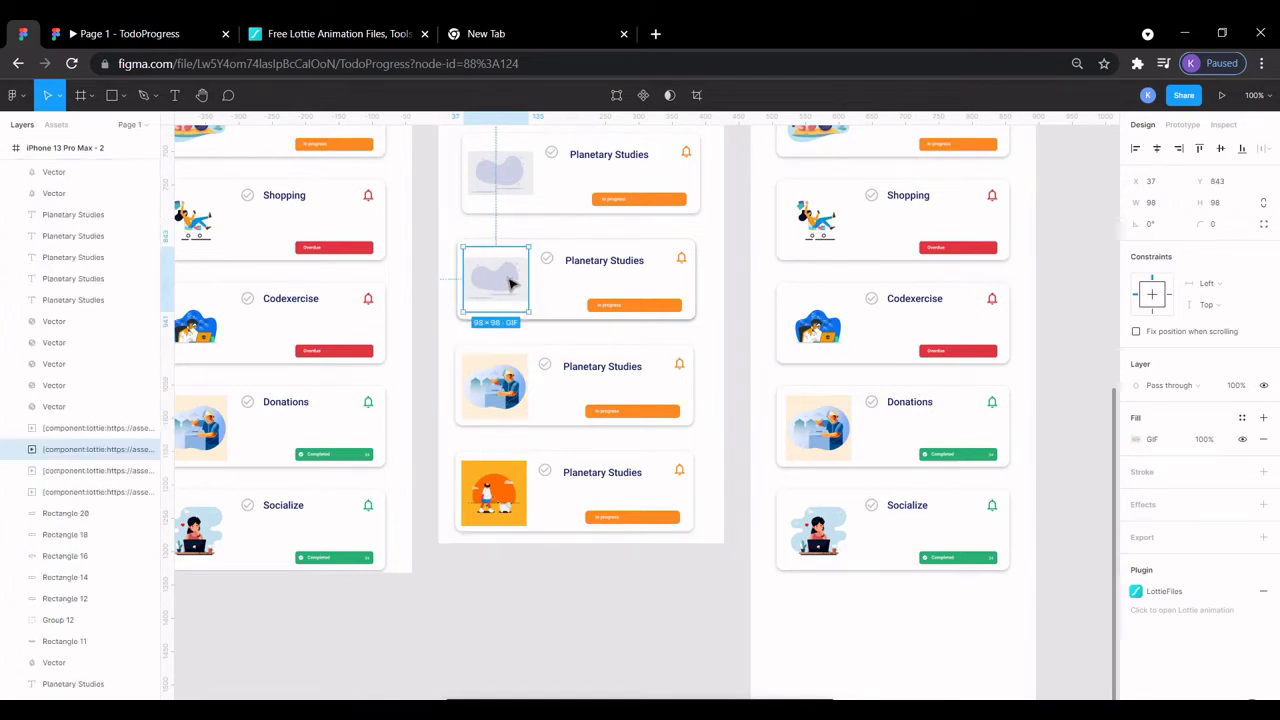
pyautogui.click(825, 335)
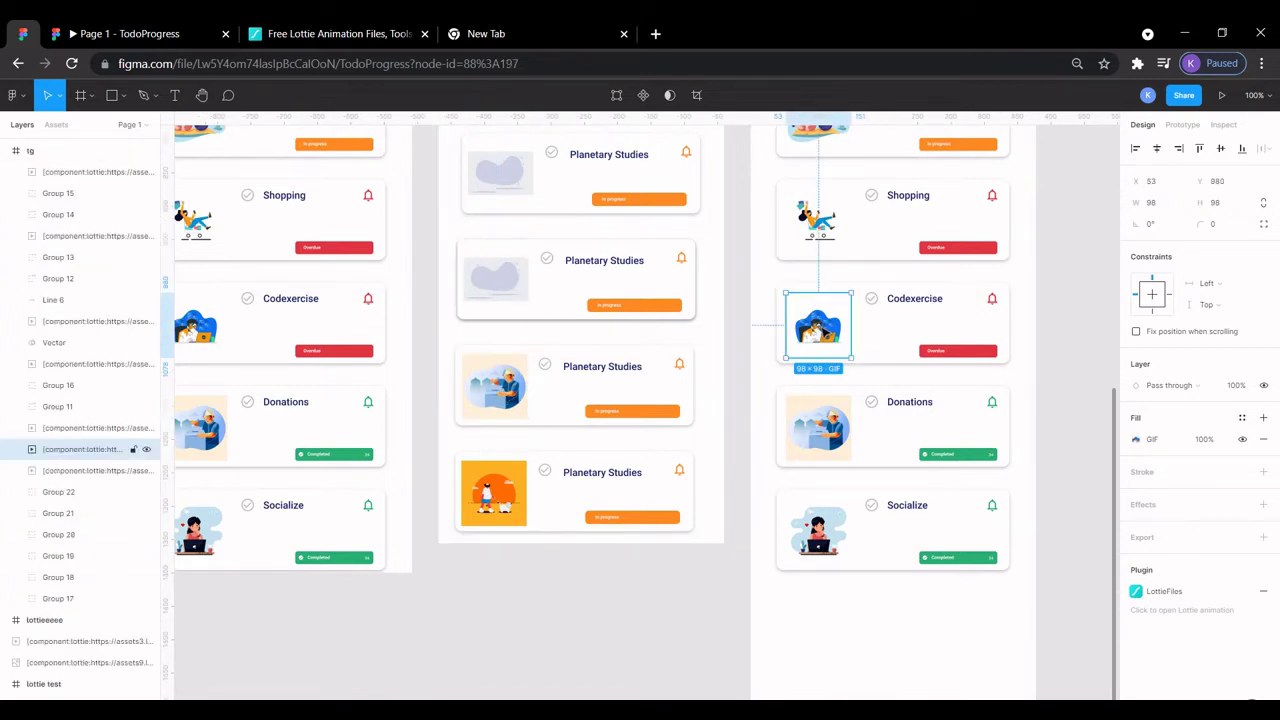
pyautogui.moveTo(825, 335); pyautogui.dragTo(555, 300)
pyautogui.press('Escape')
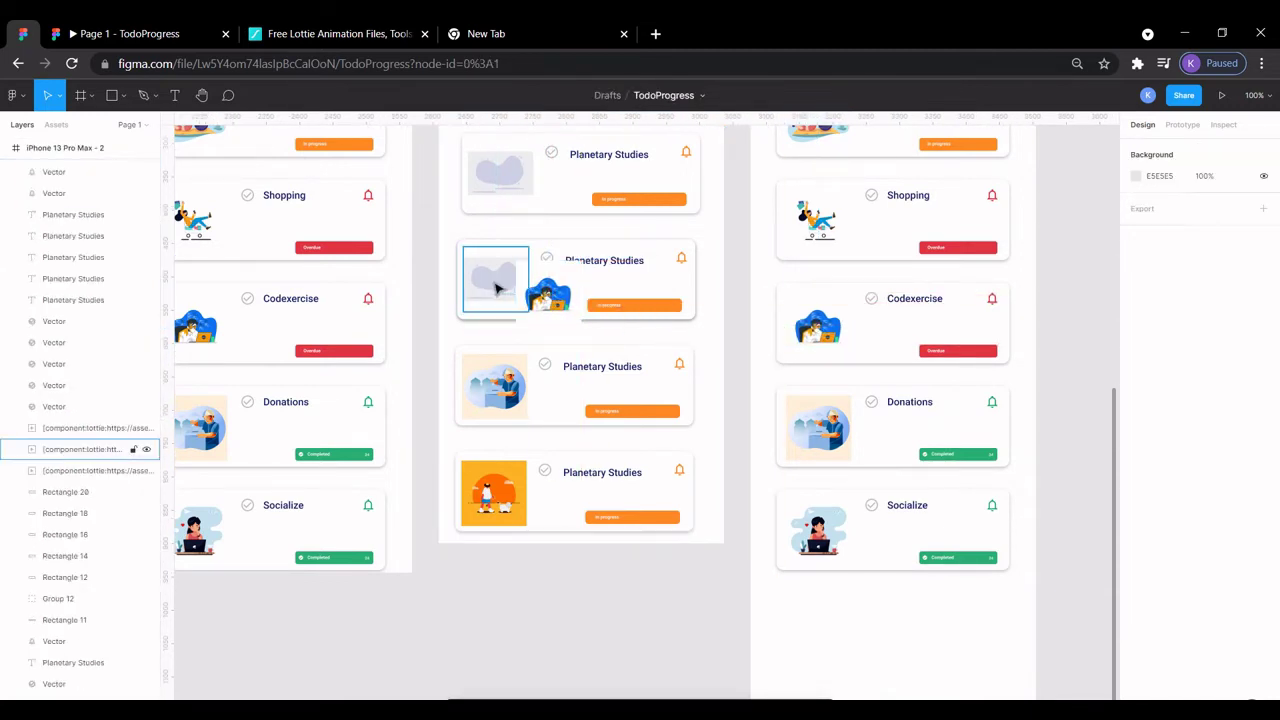
pyautogui.click(497, 290)
pyautogui.press('Delete')
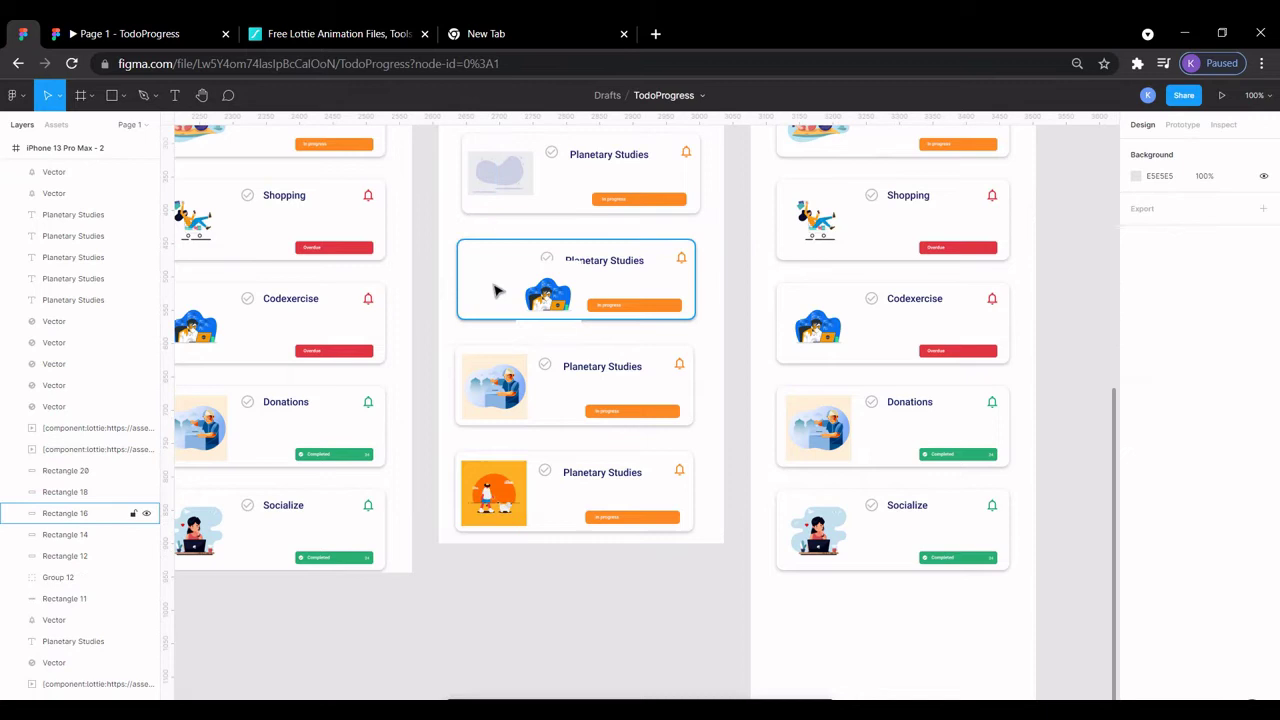
pyautogui.moveTo(547, 295); pyautogui.dragTo(507, 285)
pyautogui.scroll(2, 494, 290)
pyautogui.scroll(3, 500, 305)
pyautogui.click(507, 296)
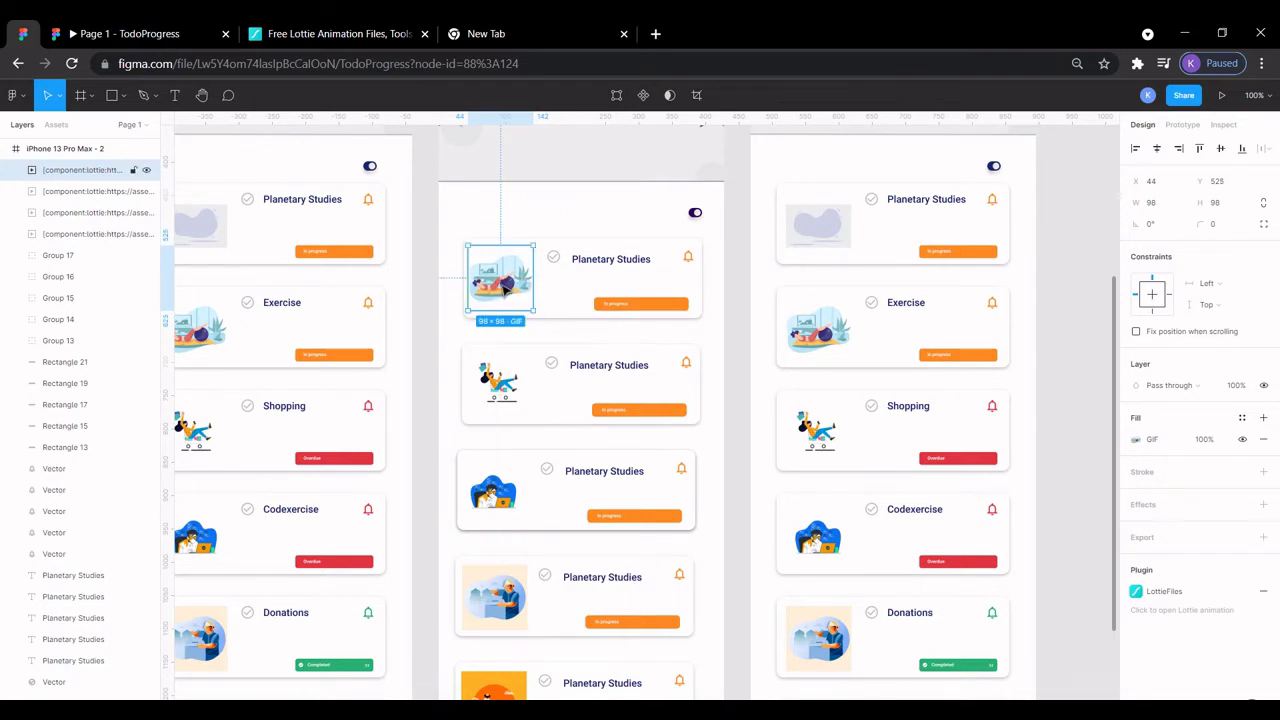
# - Retitle the first two cards Exercise and Shopping
pyautogui.click(607, 260)
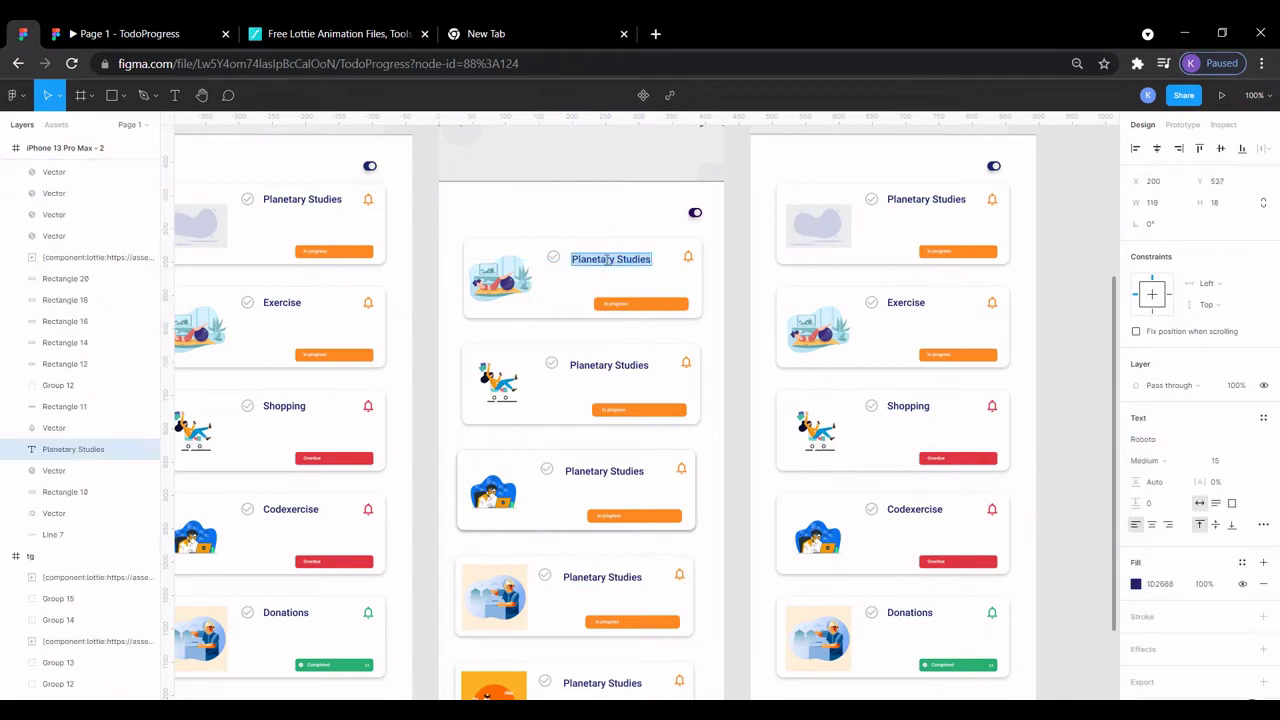
pyautogui.write('Exercise')
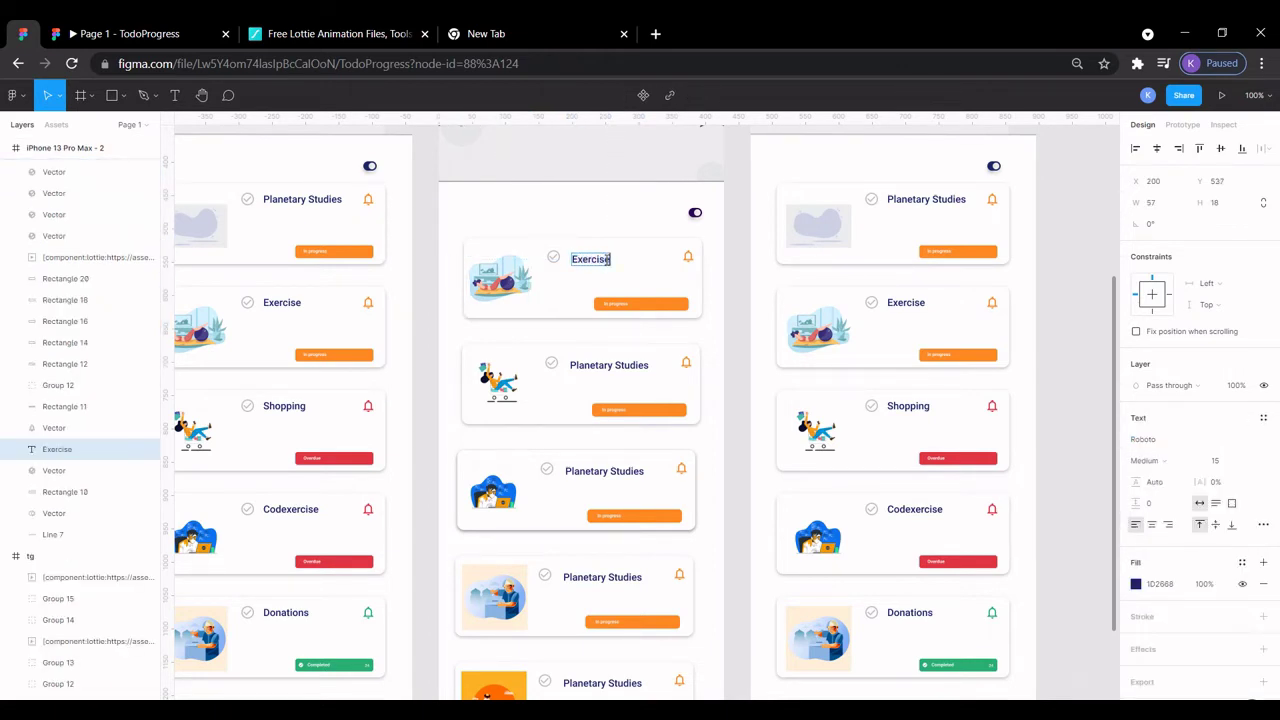
pyautogui.doubleClick(589, 366)
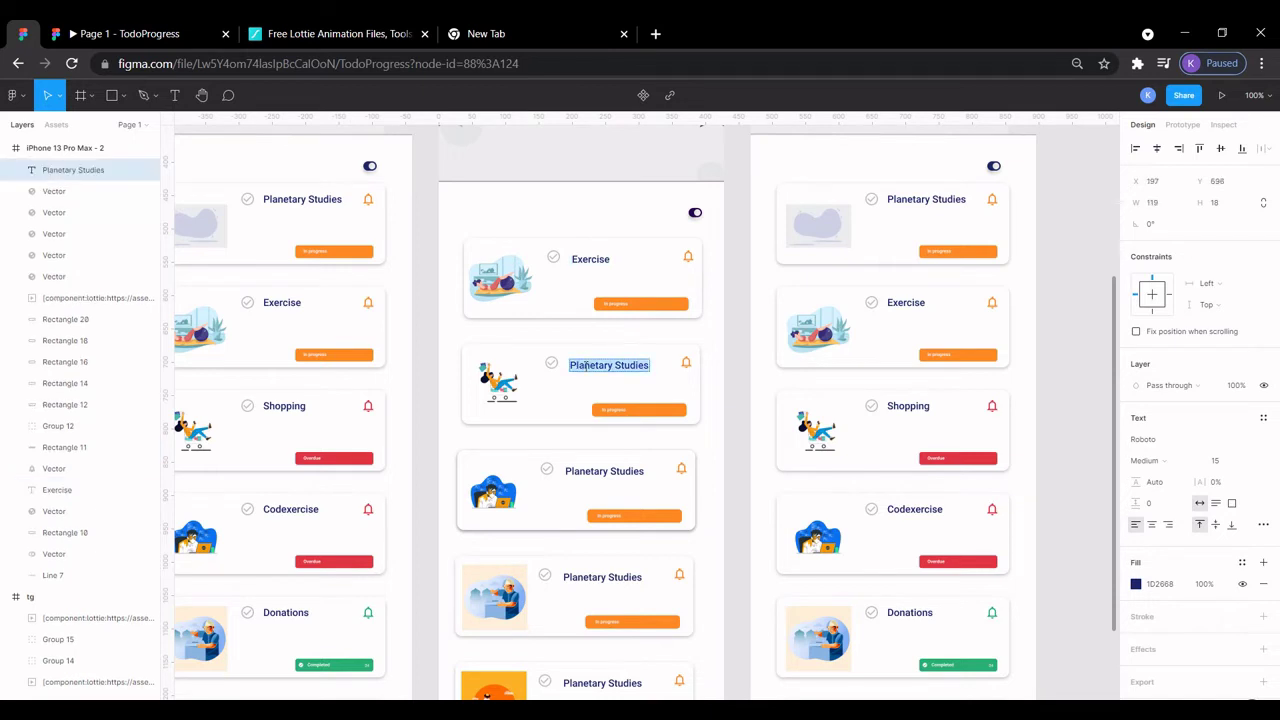
pyautogui.write('Shopping')
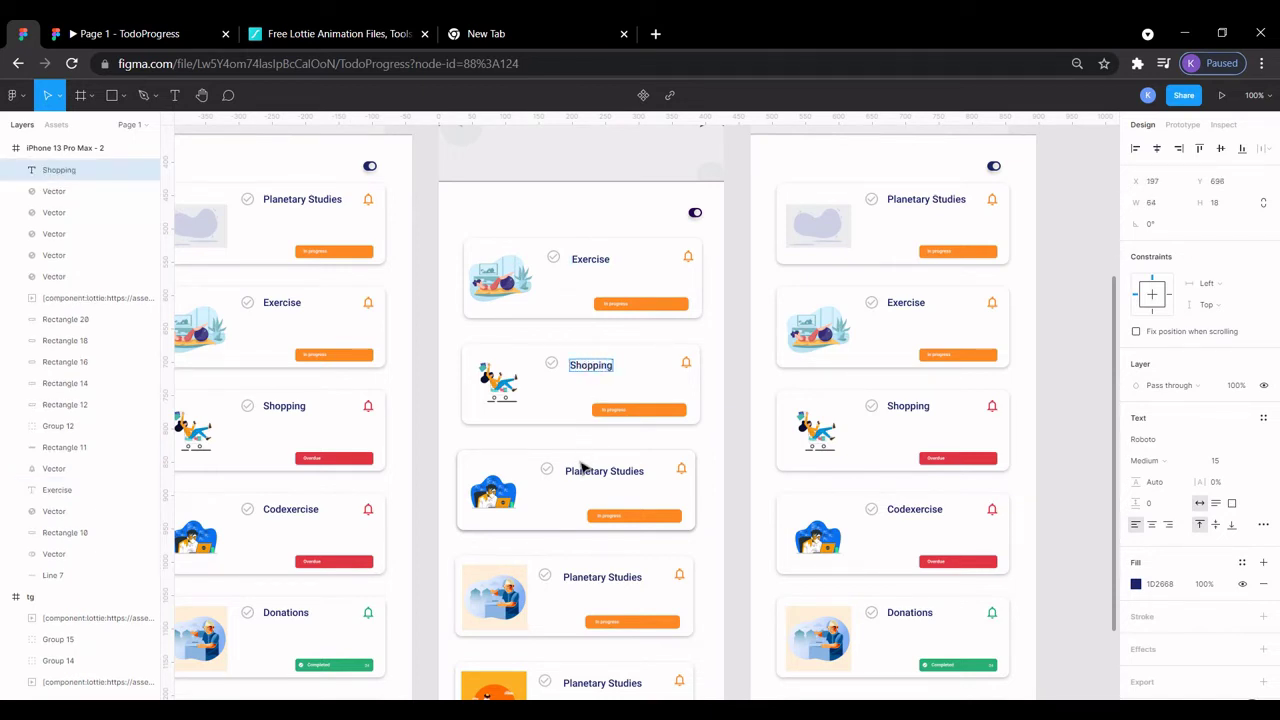
# - Retitle the third card Codexercise, fixing typos and discarding a stray empty text layer
pyautogui.doubleClick(580, 470)
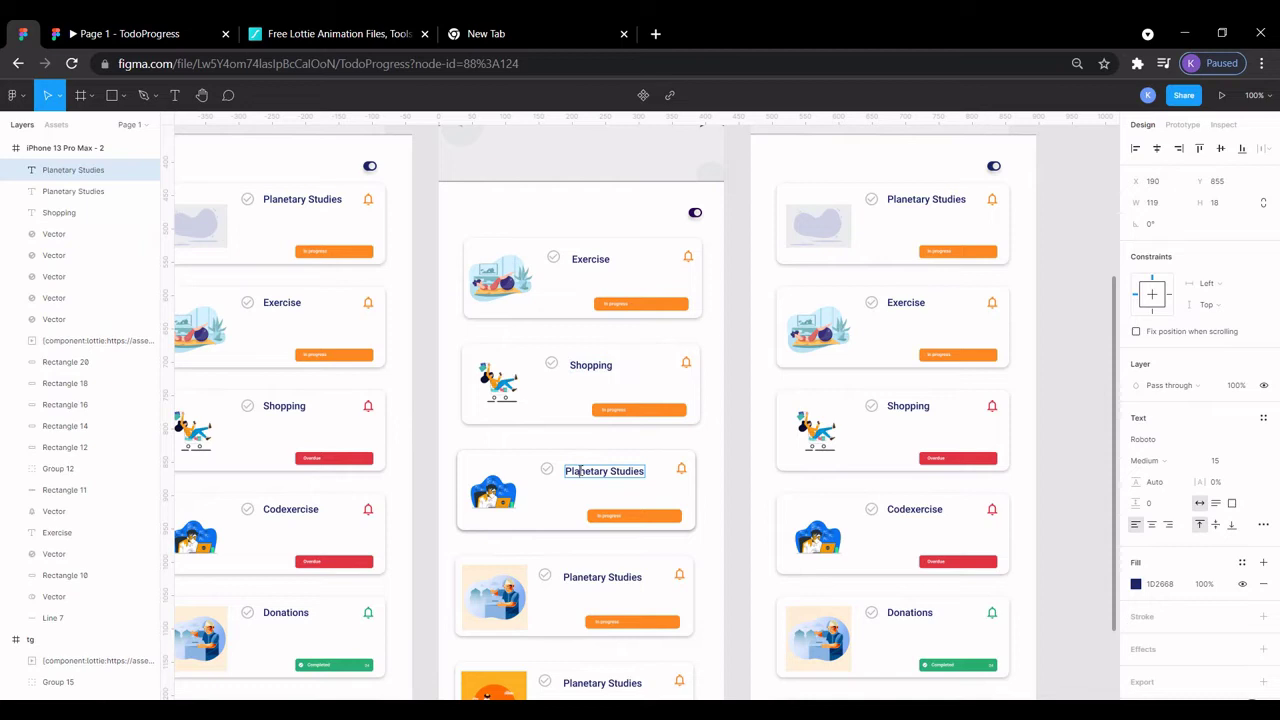
pyautogui.write('Coo')
pyautogui.press('BackSpace')
pyautogui.hotkey('ctrl', 'z')
pyautogui.write('C')
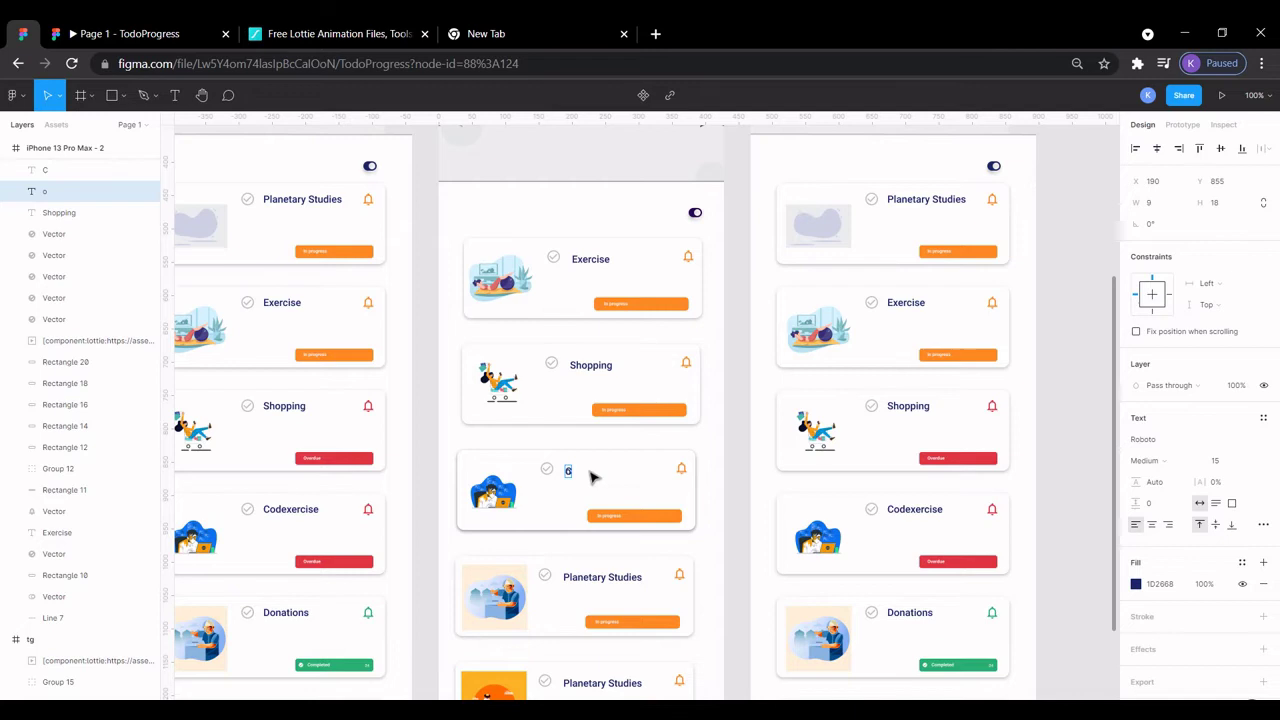
pyautogui.press('BackSpace')
pyautogui.click(568, 472)
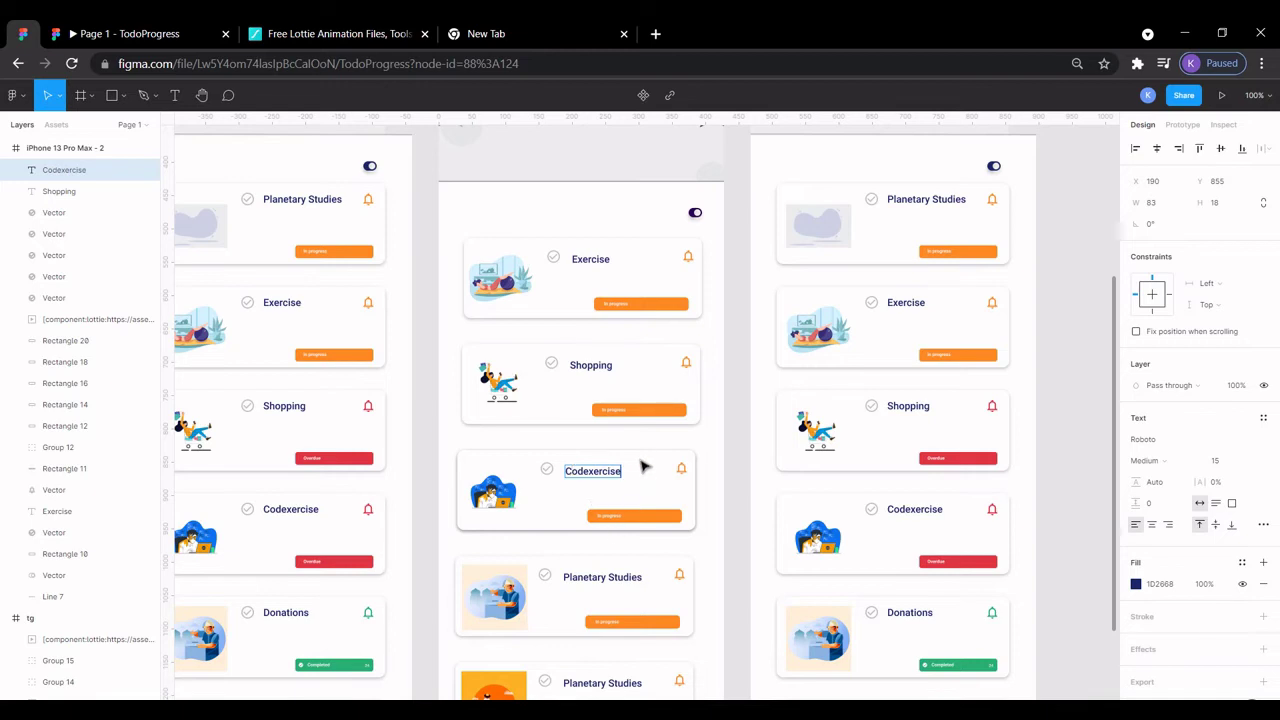
# - Retitle the last two cards Donations and Pet walk
pyautogui.doubleClick(585, 580)
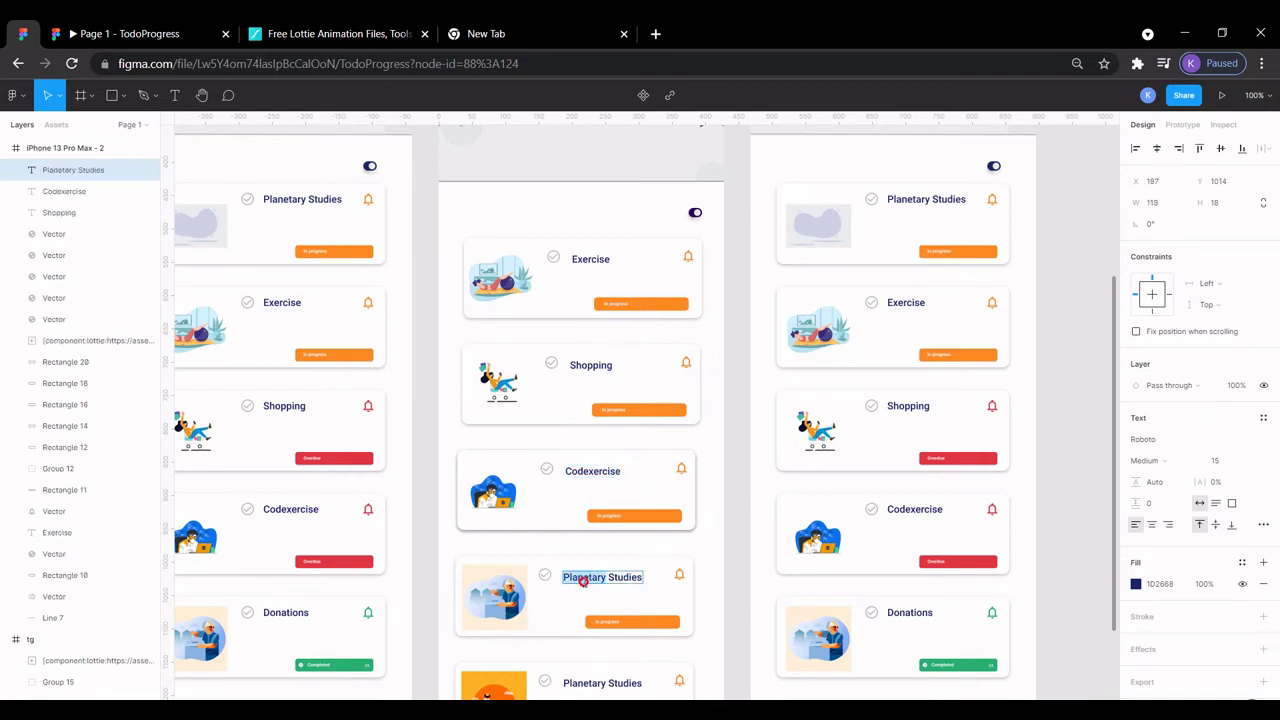
pyautogui.write('Do')
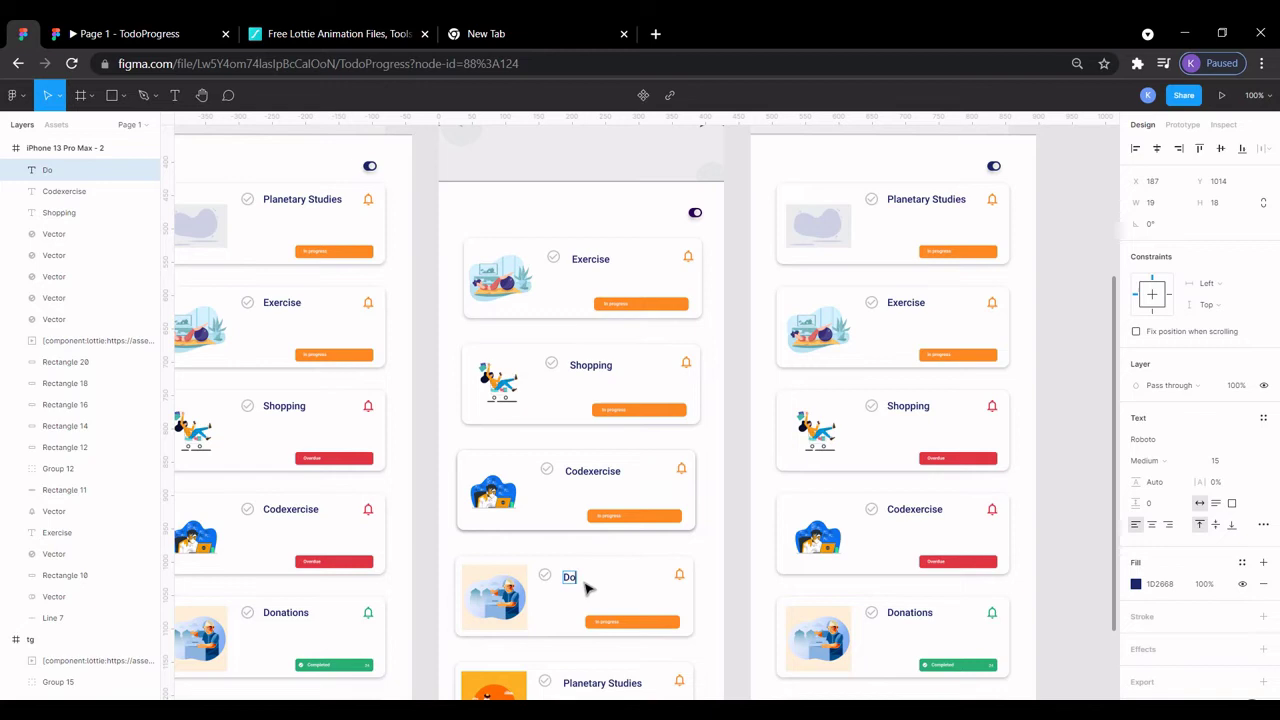
pyautogui.write('nations')
pyautogui.scroll(-3, 585, 582)
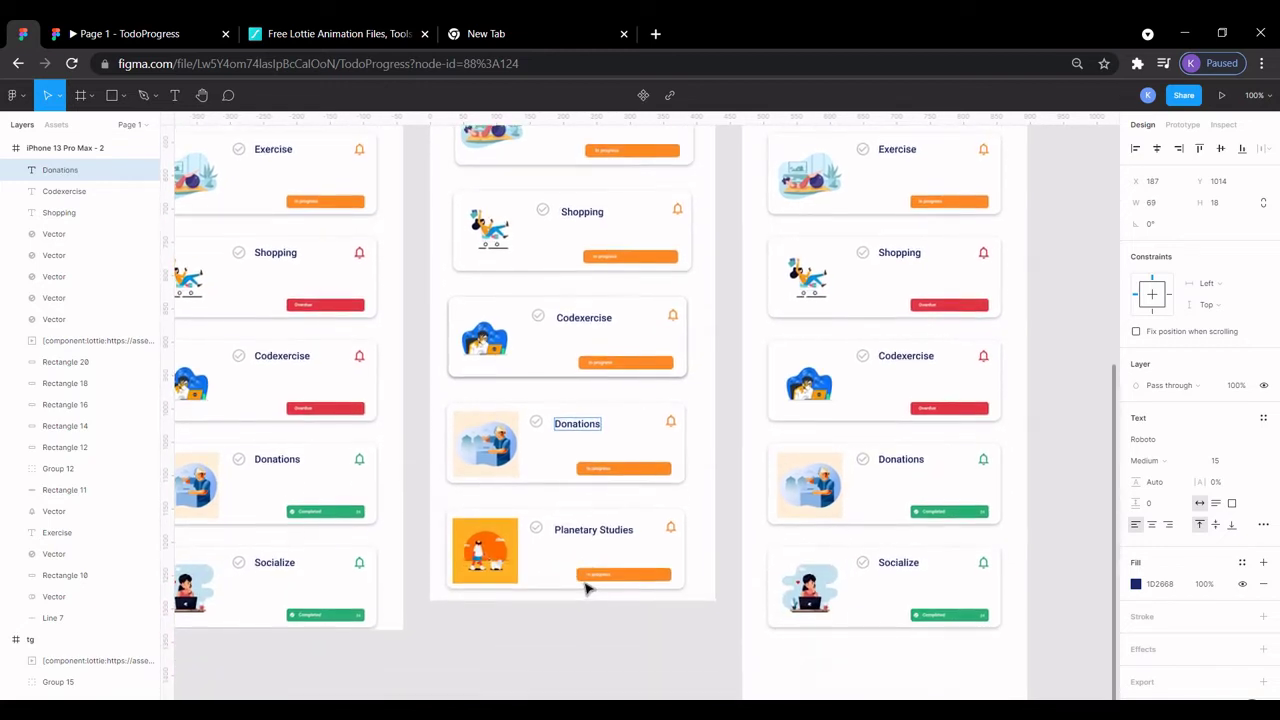
pyautogui.doubleClick(594, 527)
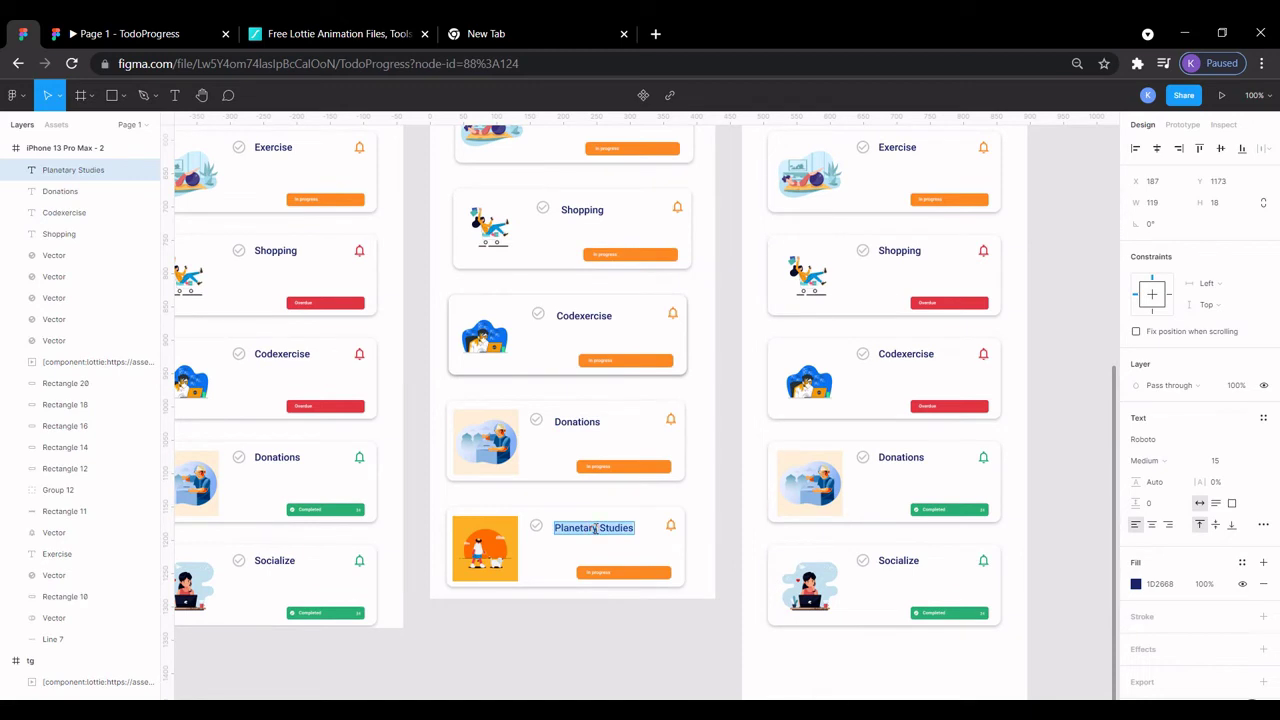
pyautogui.write('Pet walk')
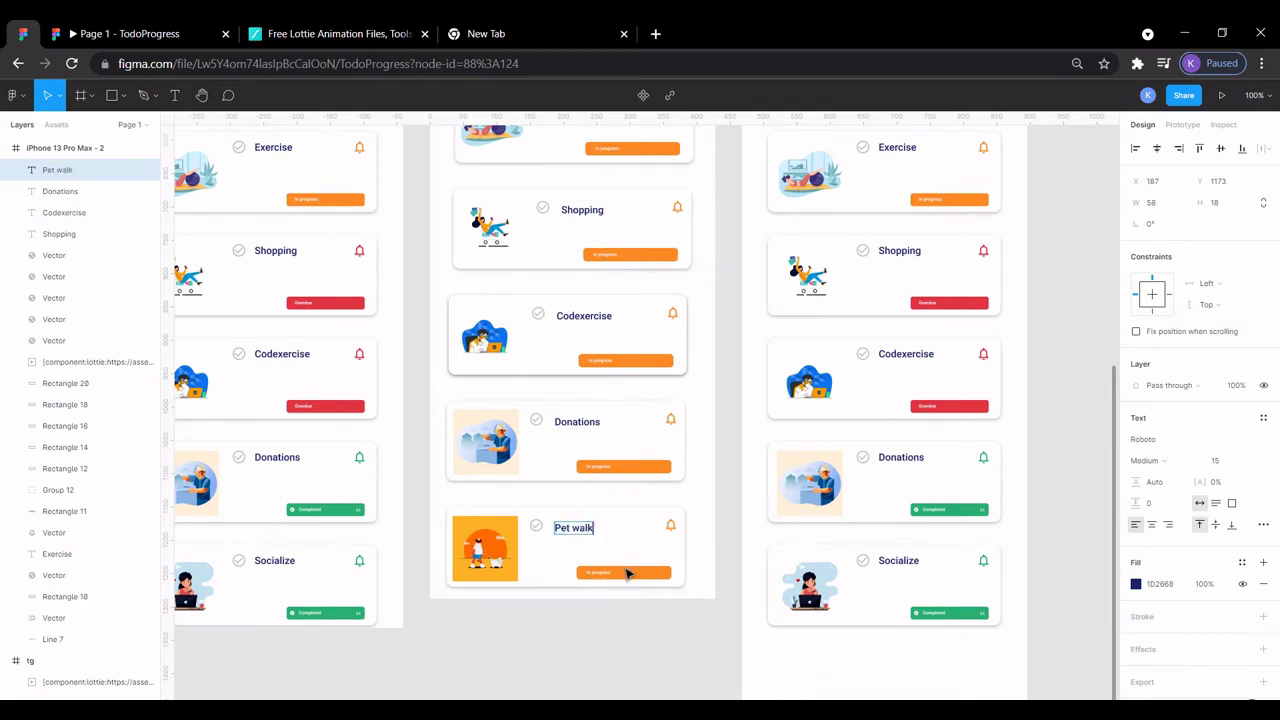
pyautogui.scroll(3, 680, 522)
pyautogui.scroll(1, 680, 522)
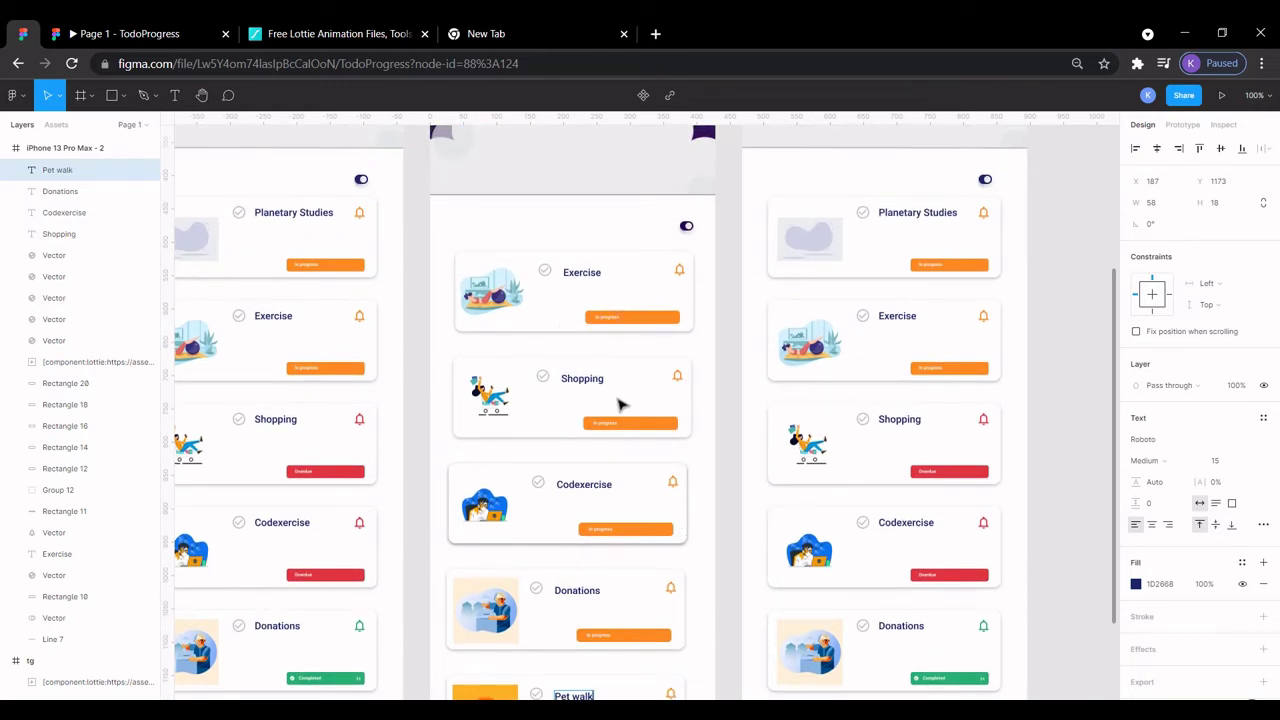
pyautogui.scroll(1, 660, 517)
pyautogui.scroll(-3, 666, 546)
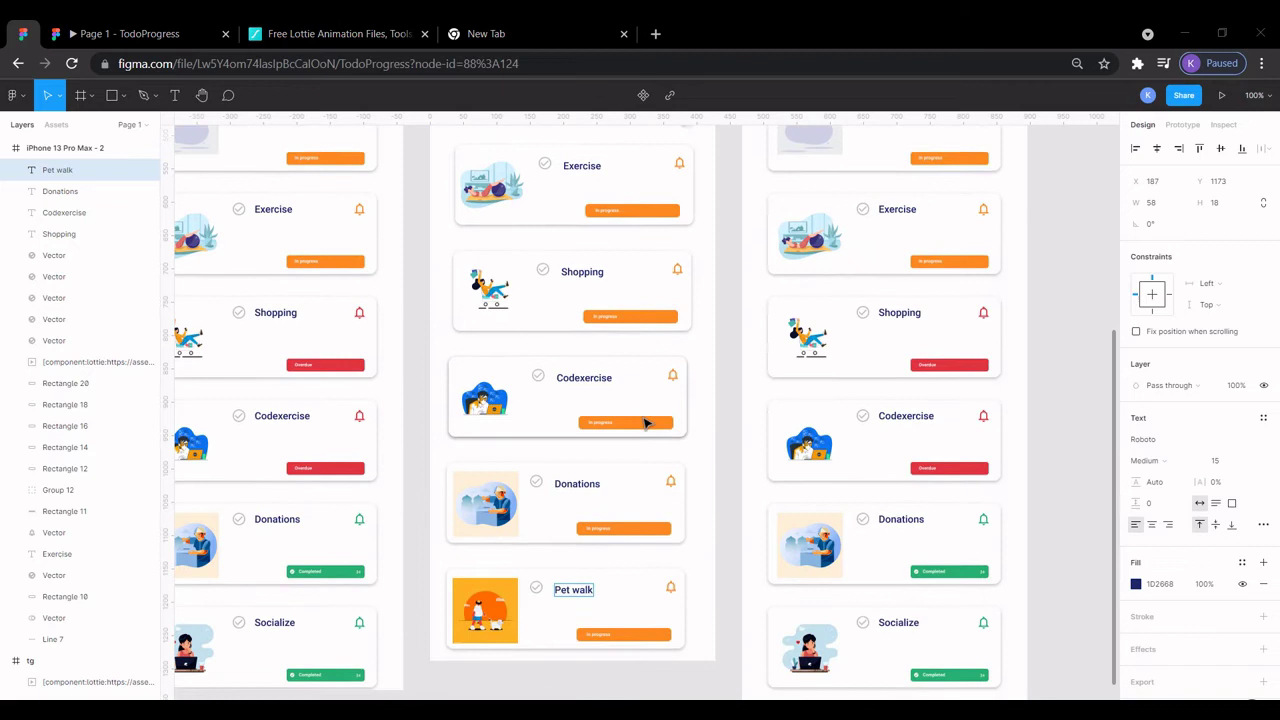
# - Zoom to 200% and rewrite the Codexercise card's In progress badge text as Overdue
pyautogui.click(606, 421)
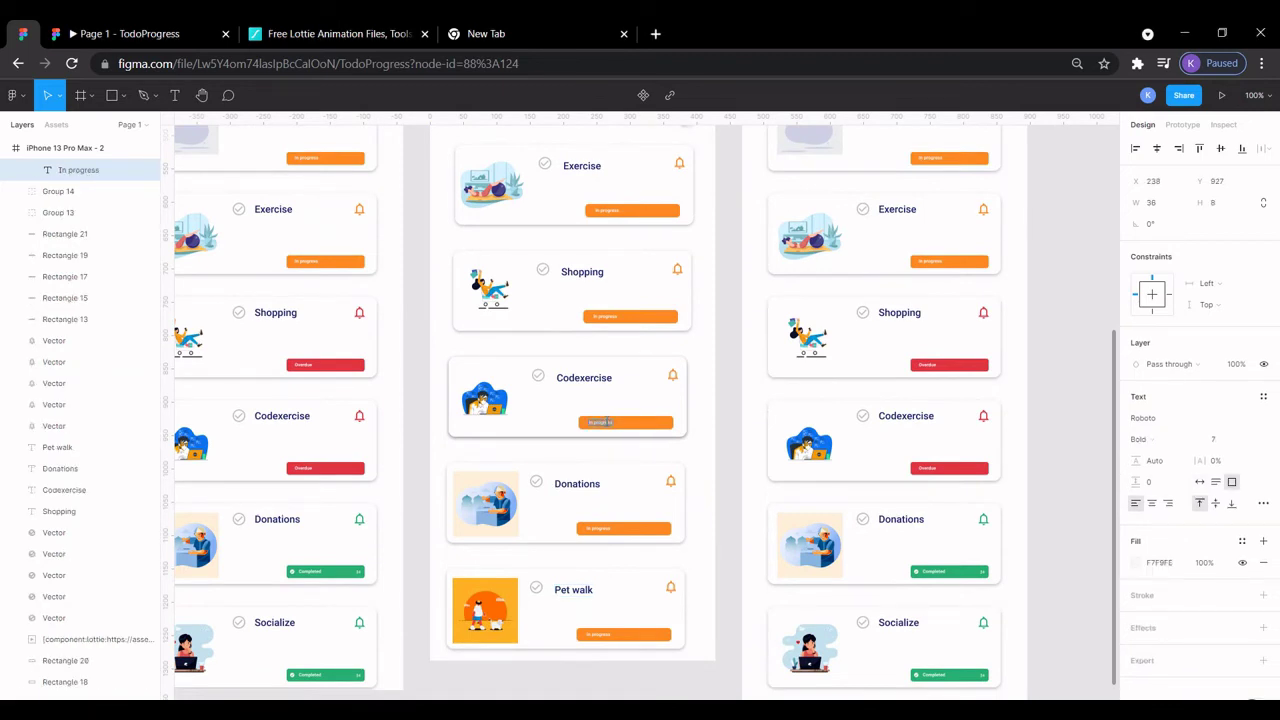
pyautogui.write('0')
pyautogui.hotkey('ctrl', '+')
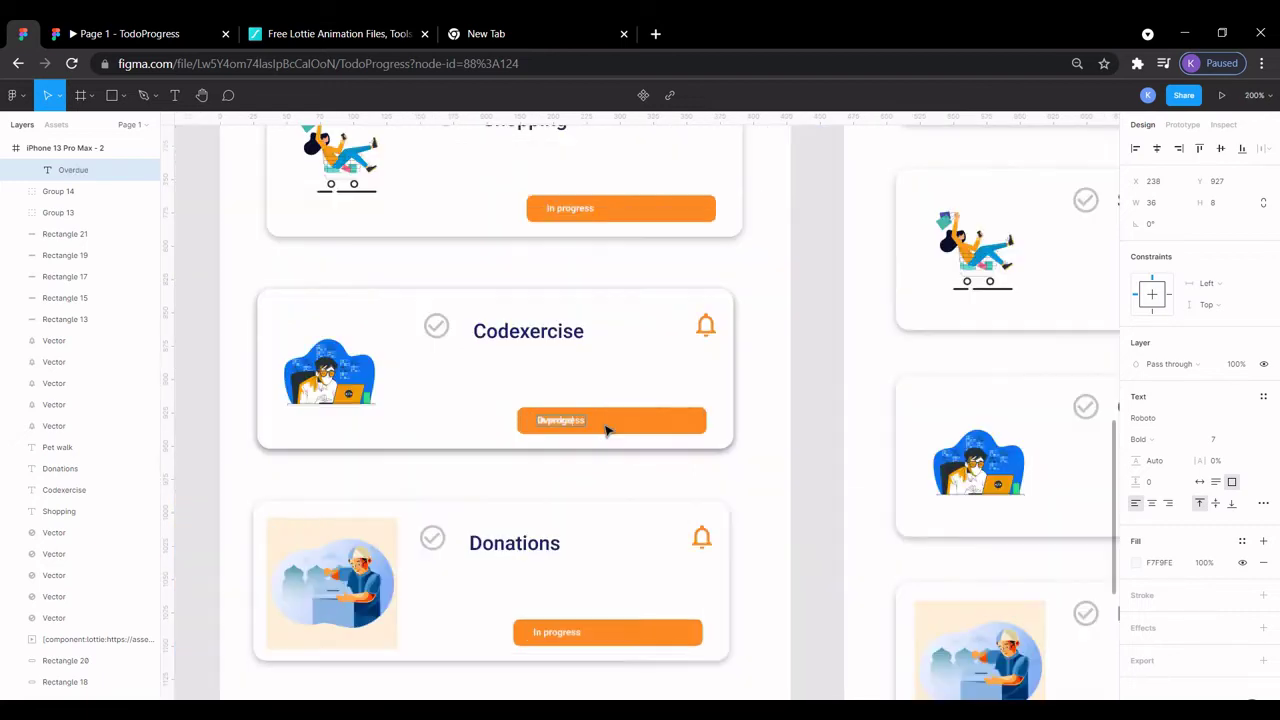
pyautogui.doubleClick(577, 421)
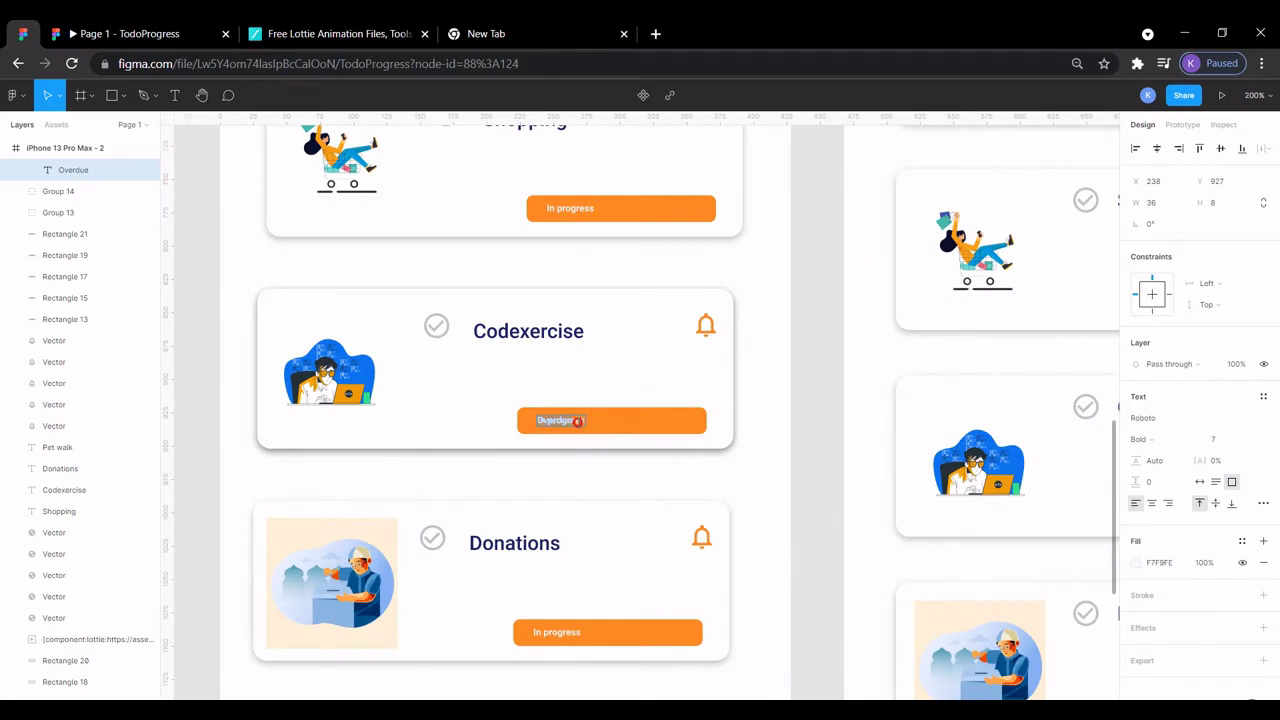
pyautogui.write('In progress')
pyautogui.write('0')
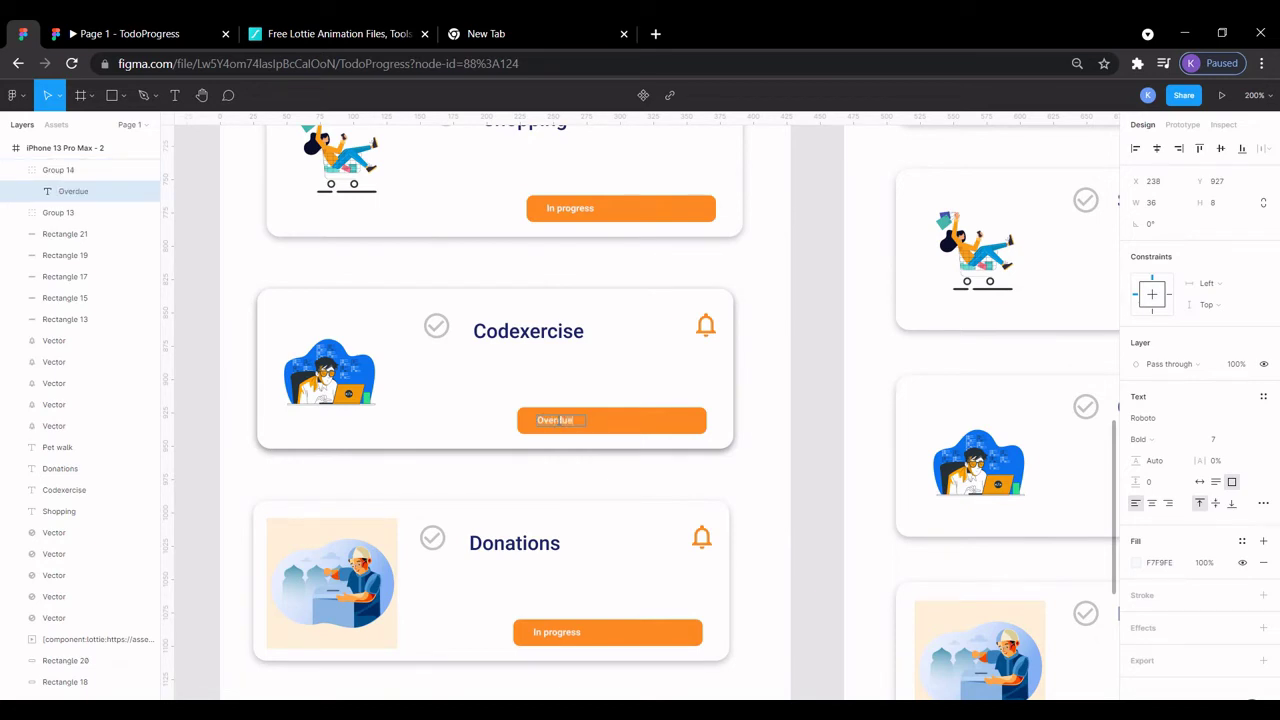
pyautogui.press('Escape')
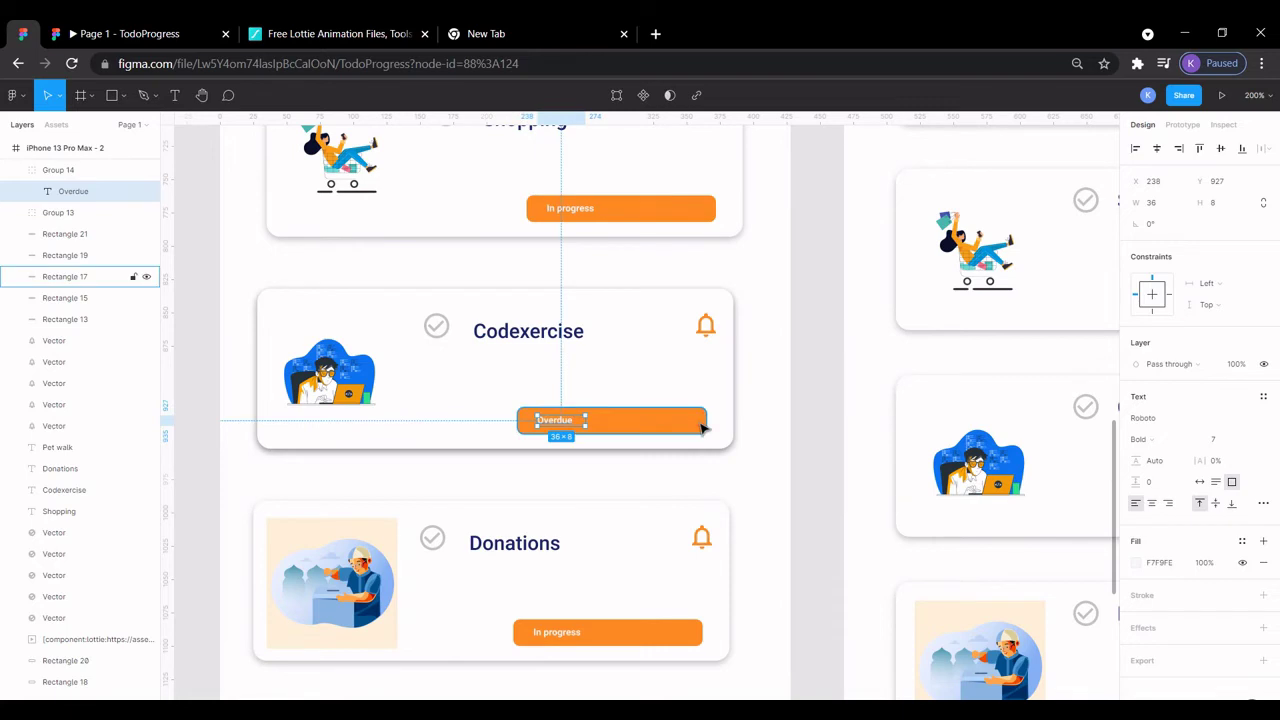
# - Colour the Codexercise Overdue pill and its bell icon red (E13643)
pyautogui.click(656, 431)
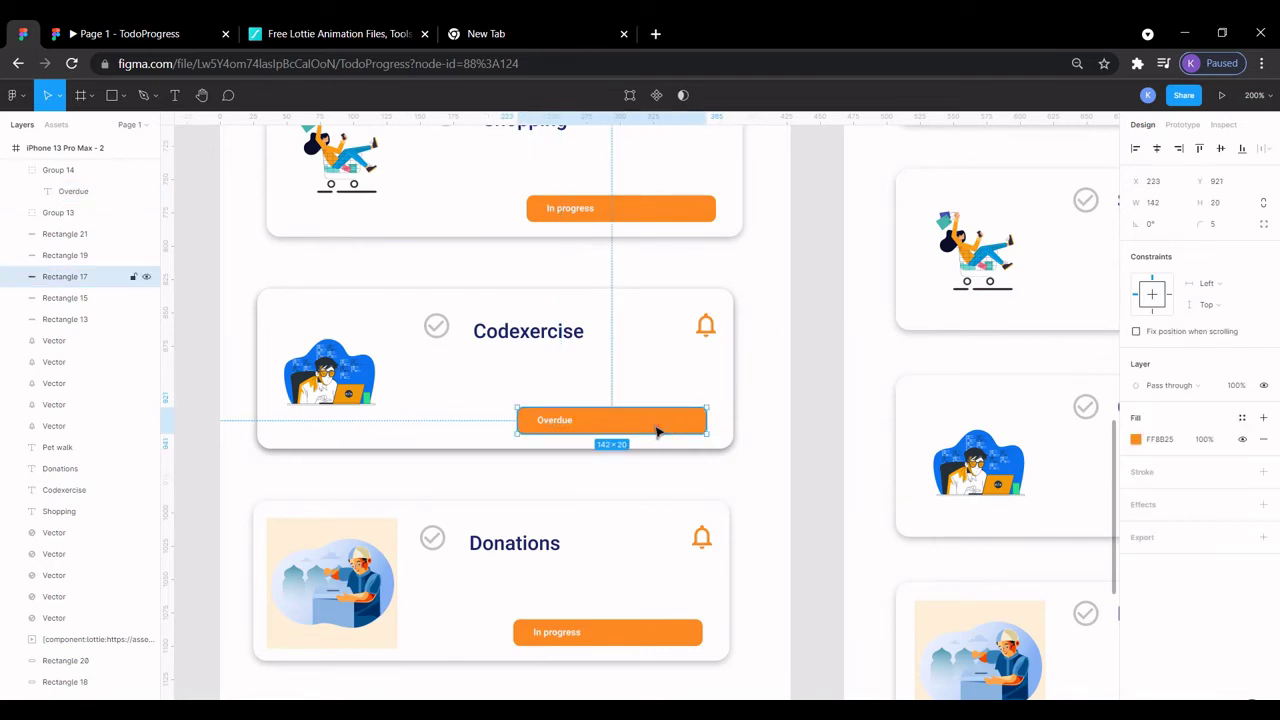
pyautogui.click(1137, 442)
pyautogui.click(1089, 673)
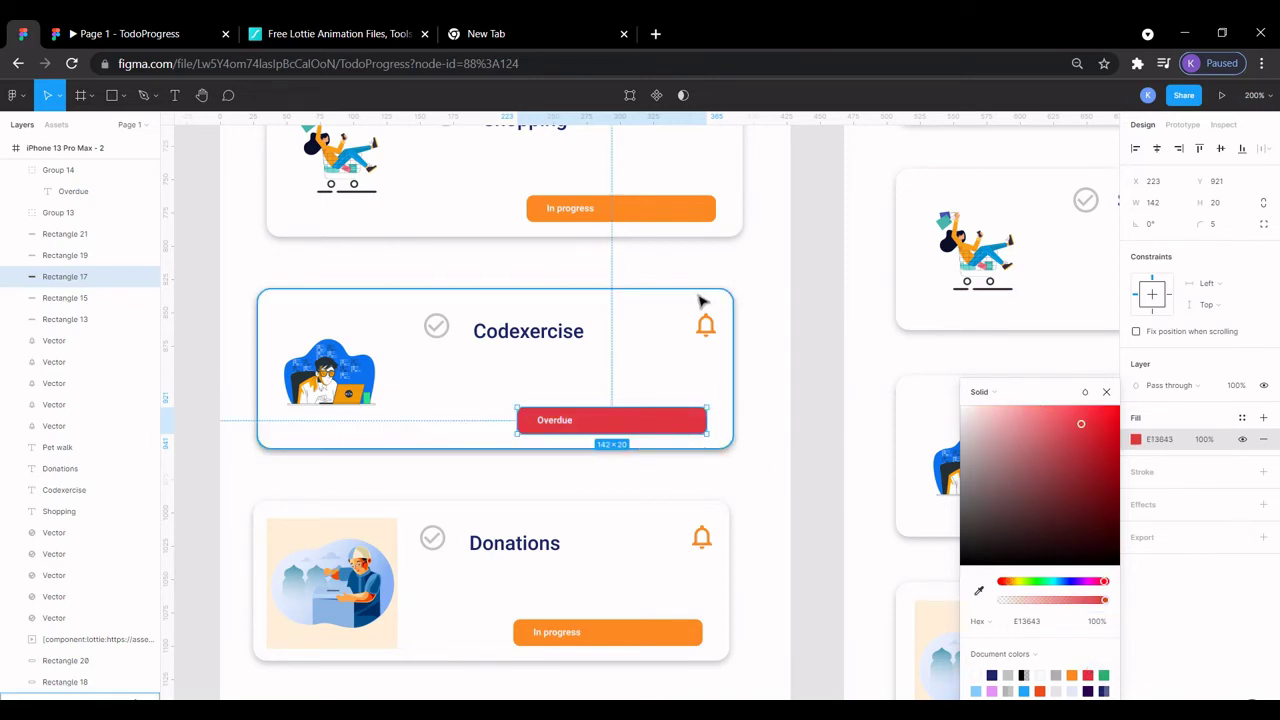
pyautogui.click(705, 325)
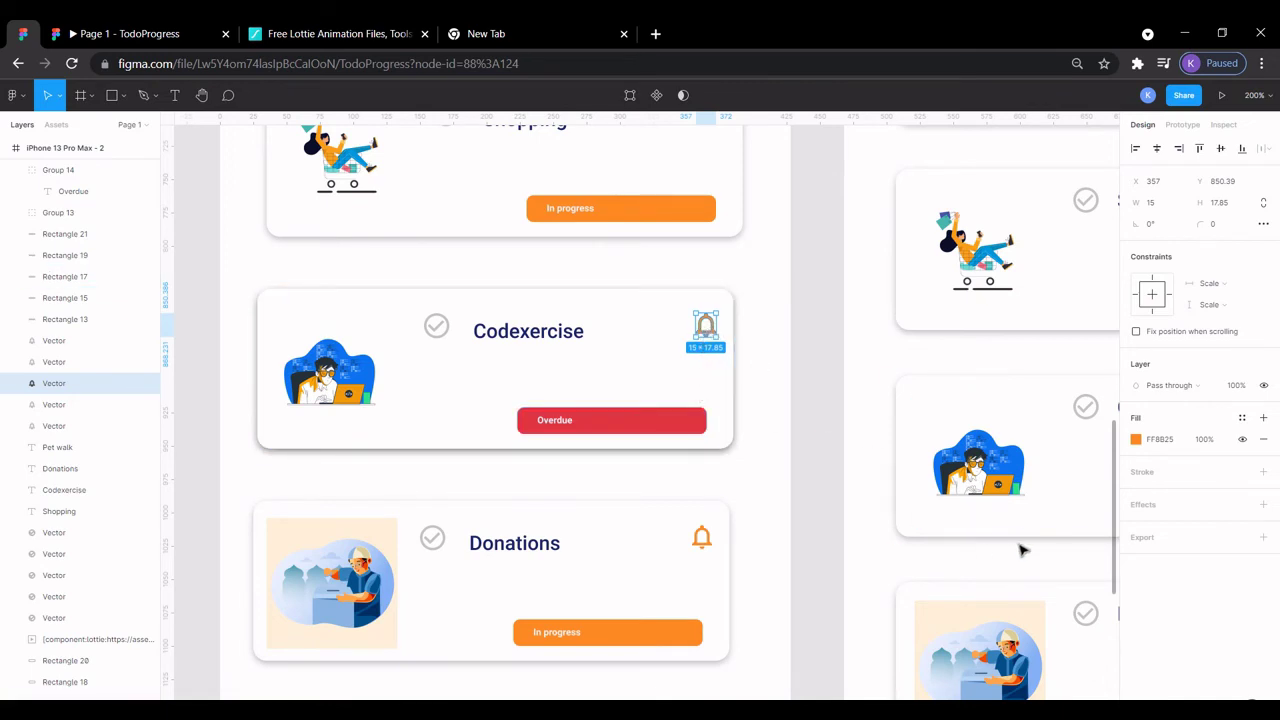
pyautogui.click(1137, 440)
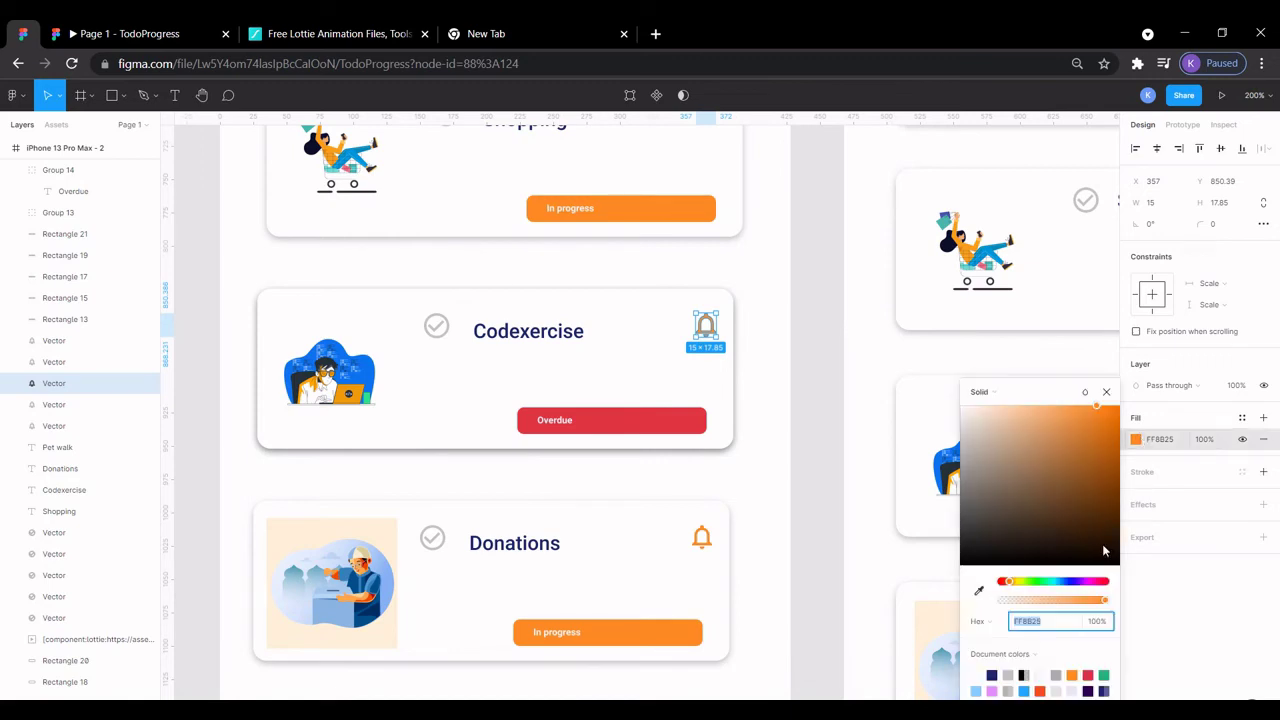
pyautogui.click(1088, 675)
# - Fill the Donations card's status pill green (2BB173)
pyautogui.scroll(3, 683, 424)
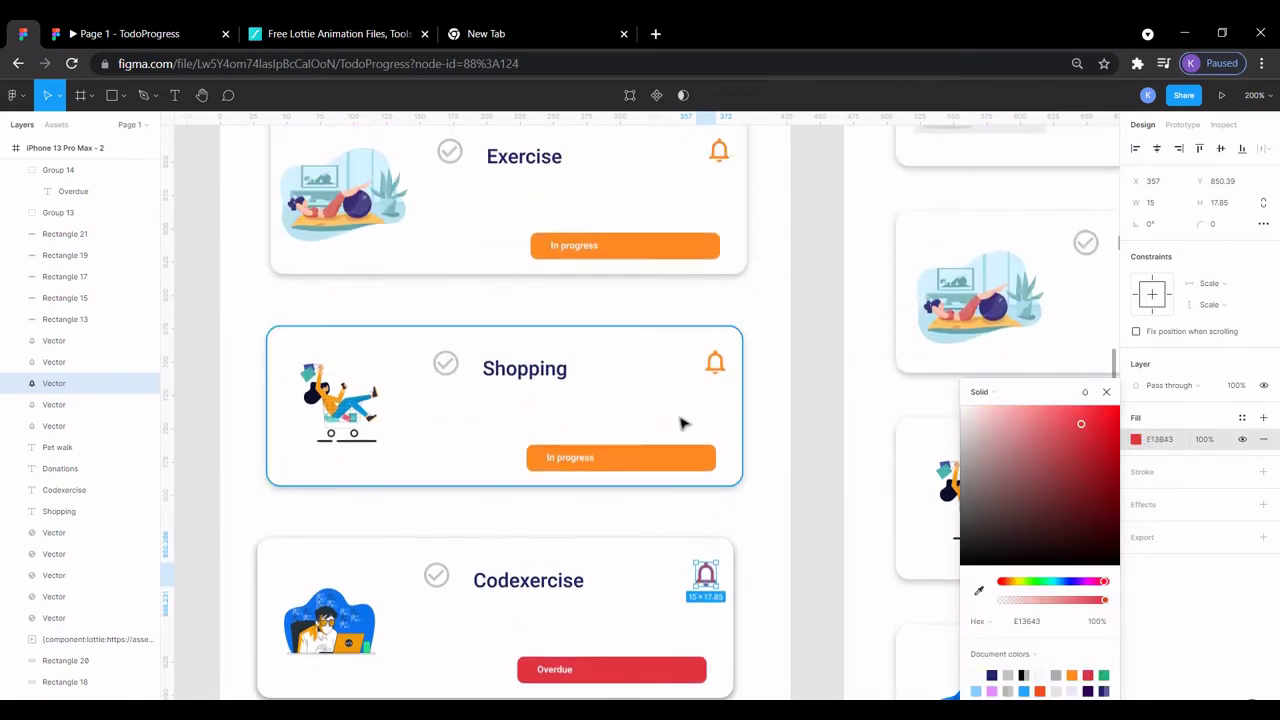
pyautogui.scroll(2, 680, 180)
pyautogui.scroll(-5, 680, 180)
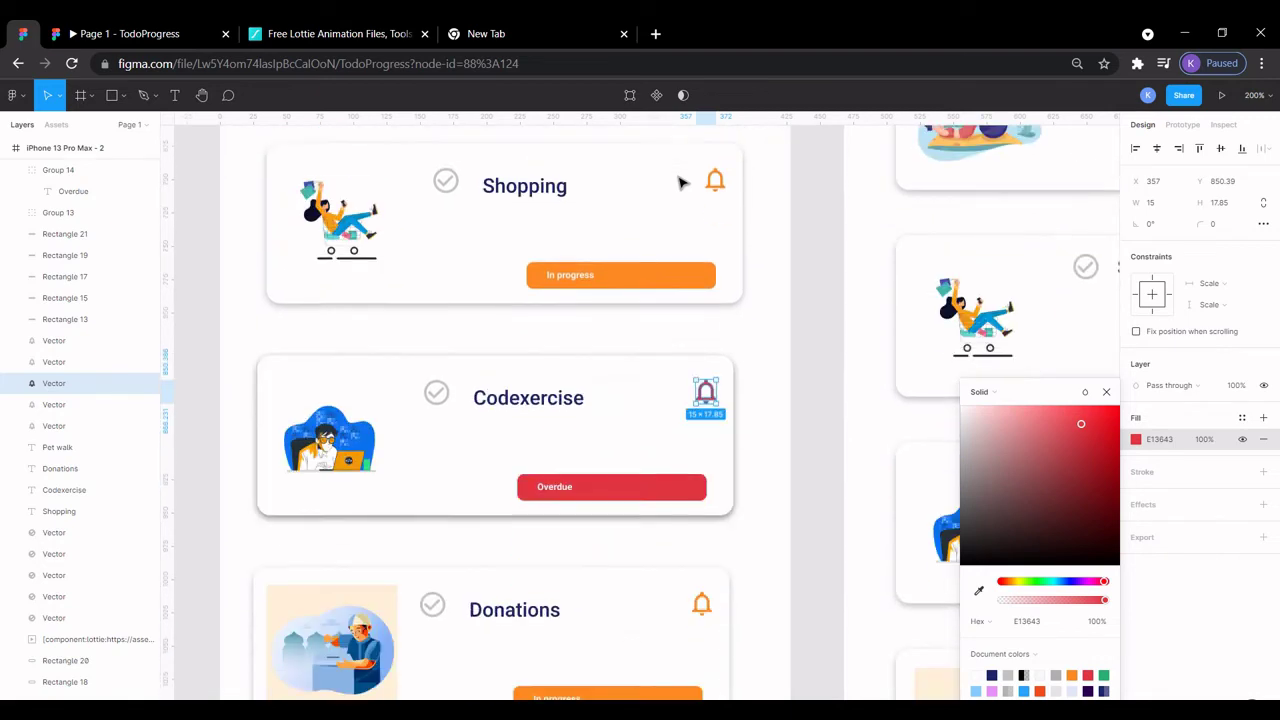
pyautogui.scroll(-2, 686, 363)
pyautogui.scroll(-4, 708, 446)
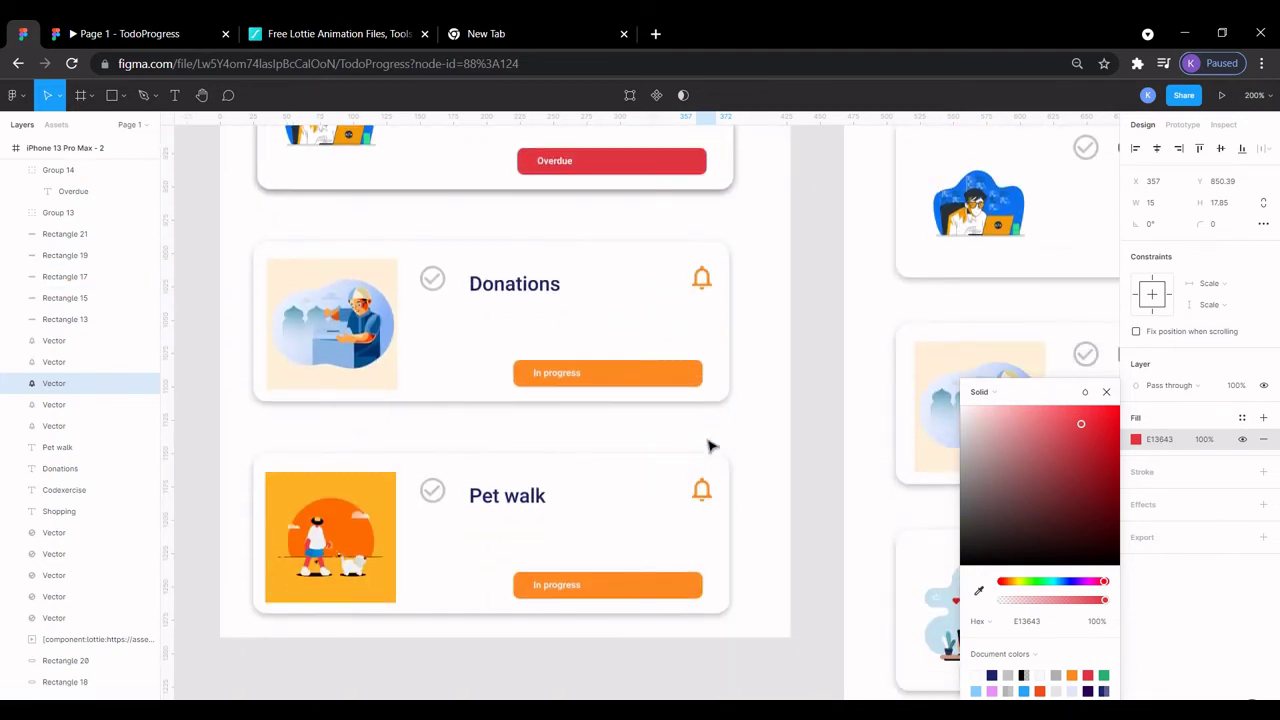
pyautogui.click(674, 377)
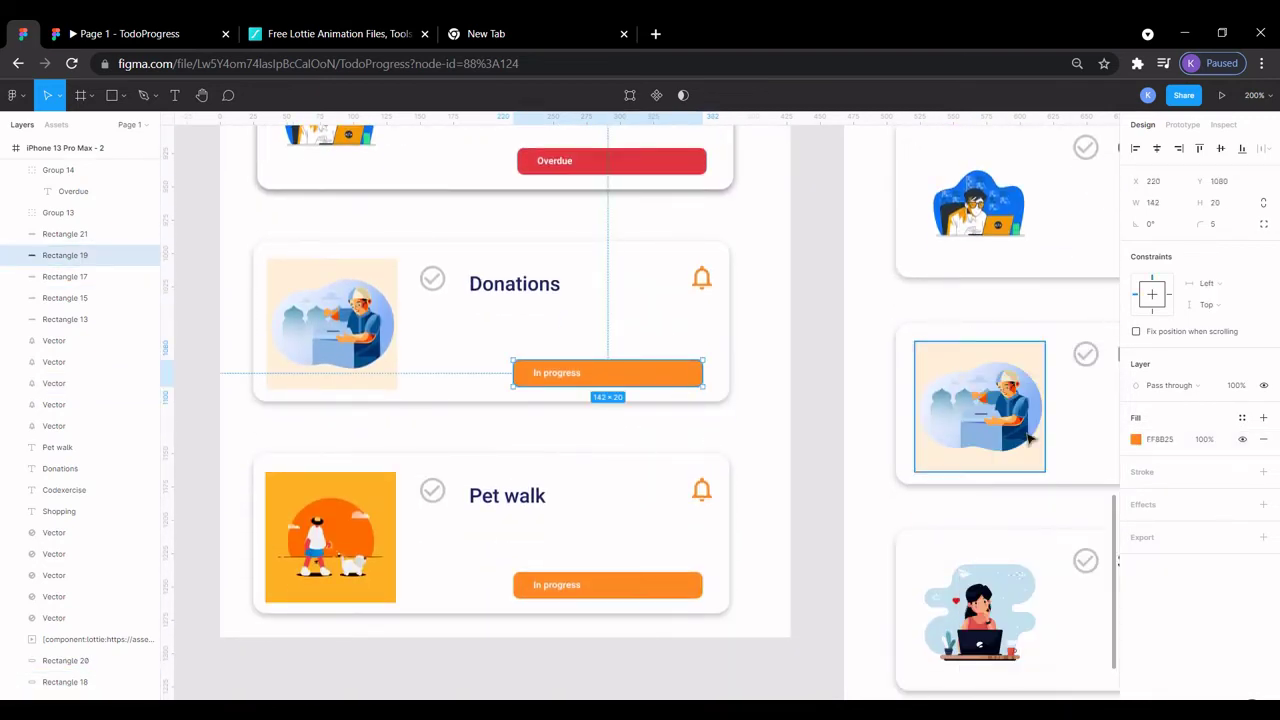
pyautogui.click(1147, 441)
pyautogui.click(1136, 440)
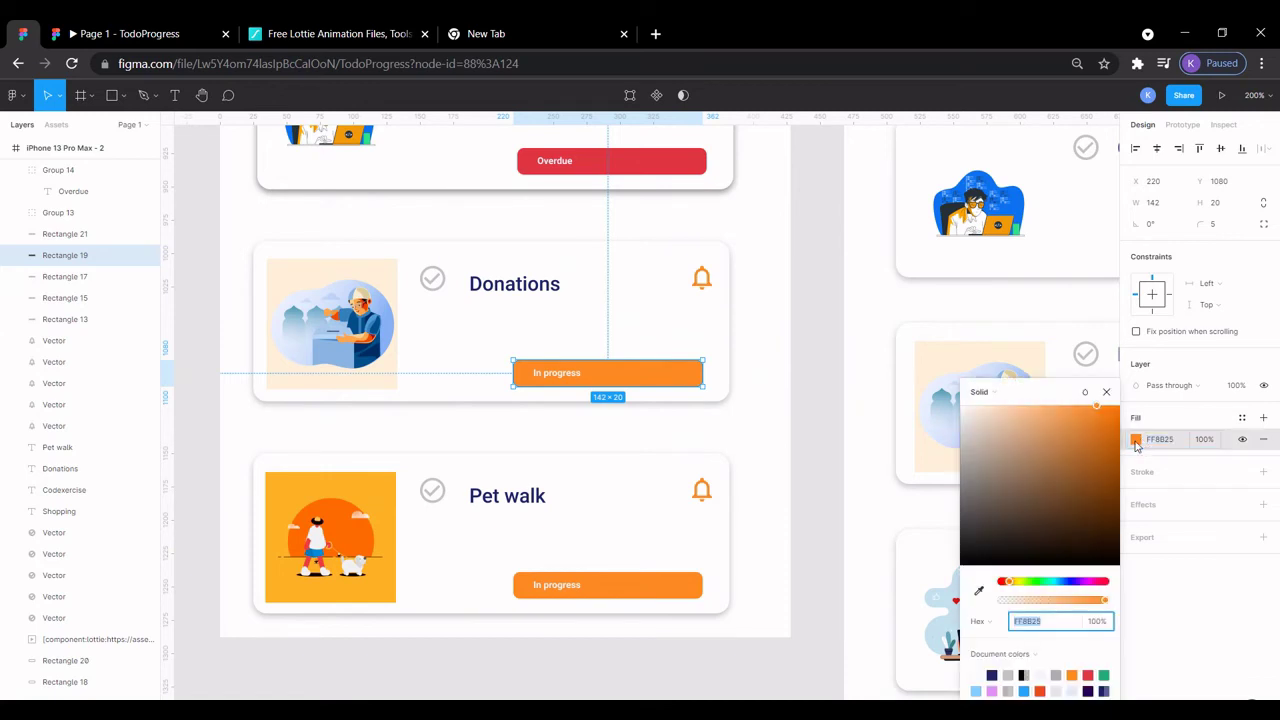
pyautogui.click(1106, 674)
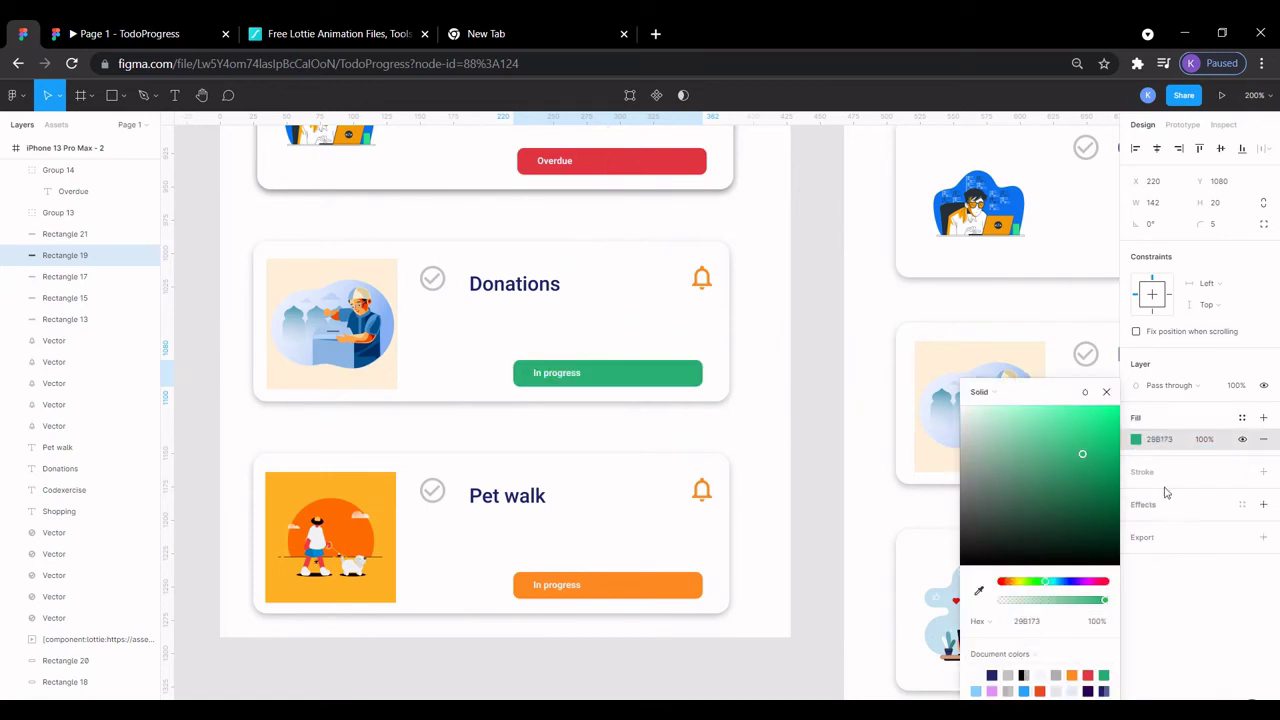
pyautogui.click(836, 454)
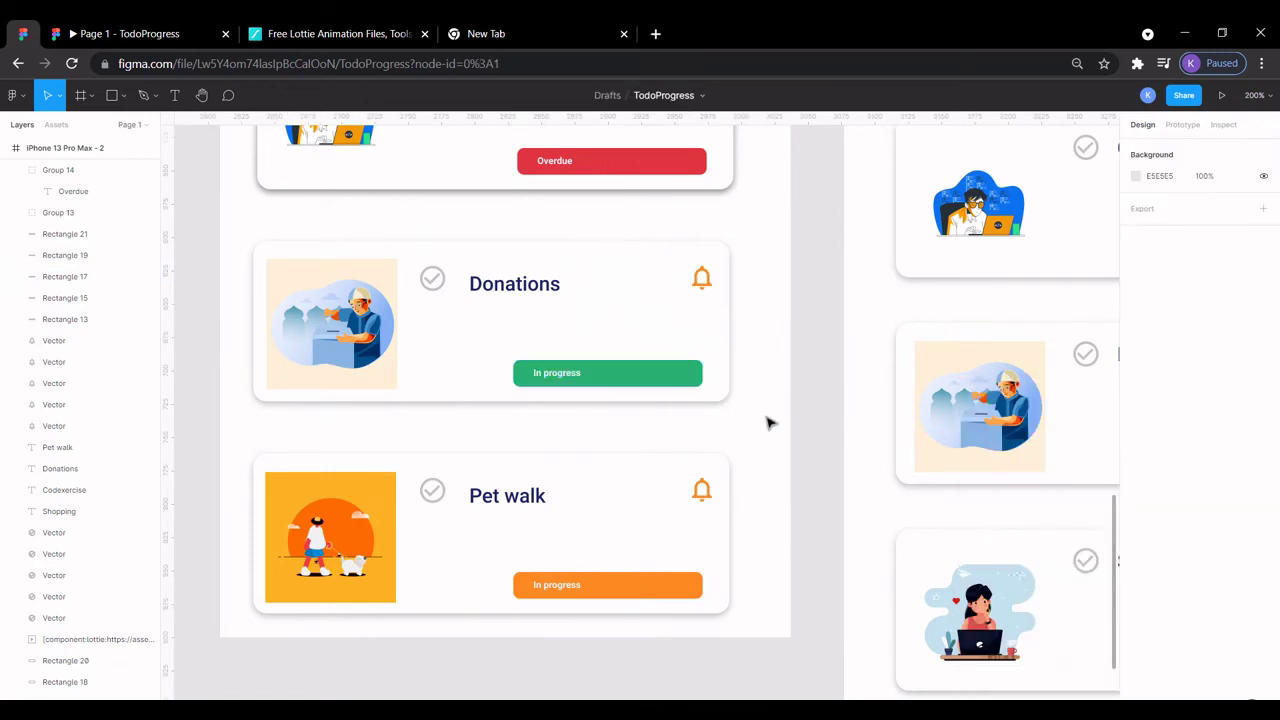
# - Relabel the Donations pill Completed and turn its bell icon green (2BB173)
pyautogui.doubleClick(562, 373)
pyautogui.doubleClick(565, 377)
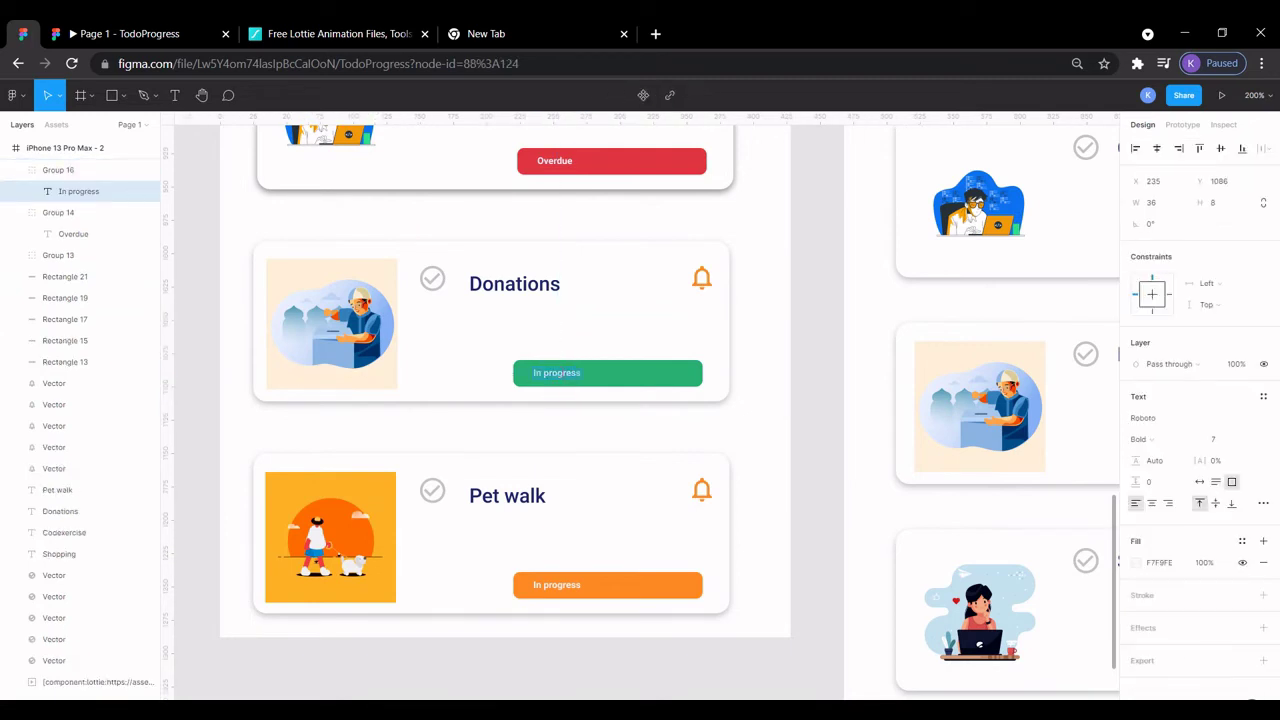
pyautogui.write('Completed')
pyautogui.press('Escape')
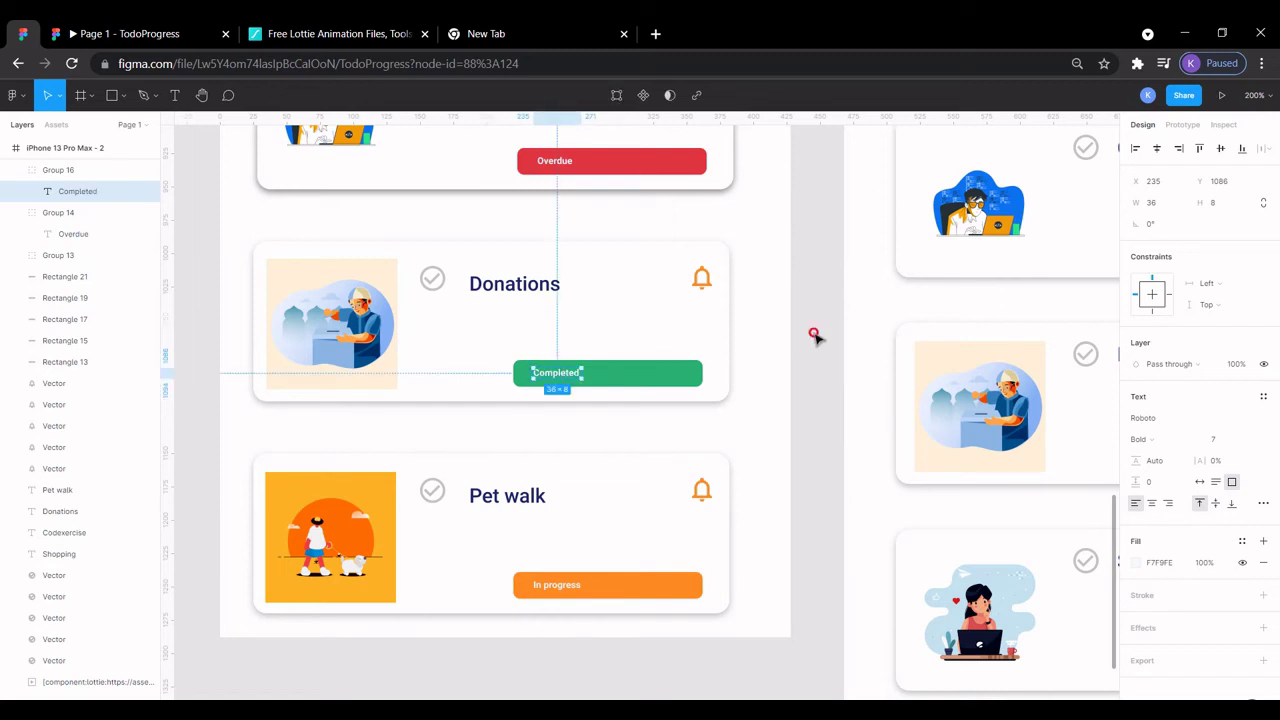
pyautogui.click(702, 280)
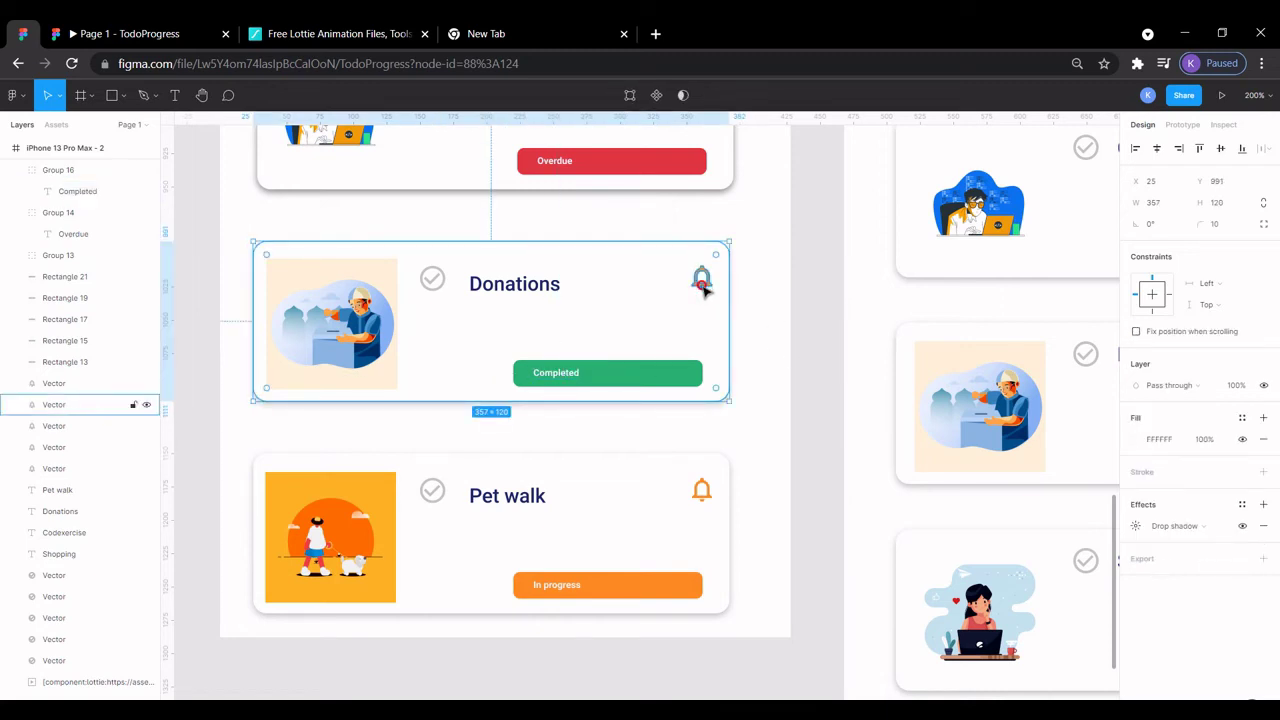
pyautogui.doubleClick(701, 282)
pyautogui.click(1135, 440)
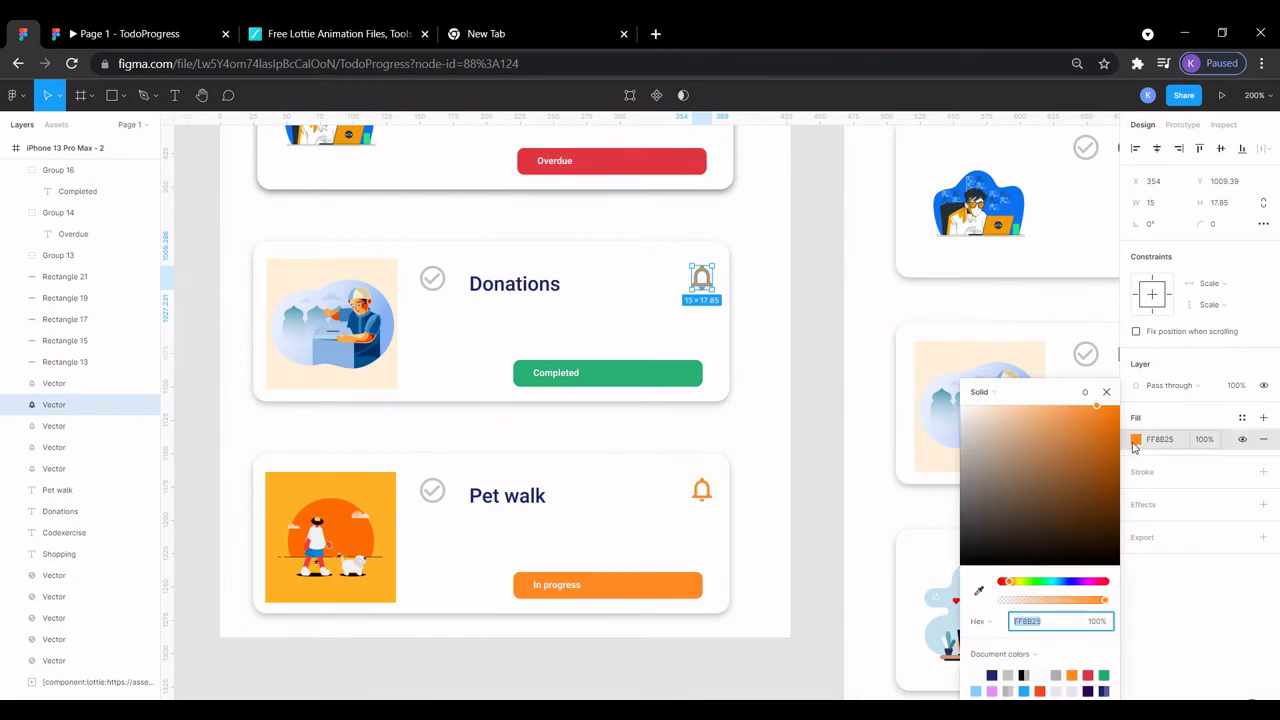
pyautogui.click(1104, 676)
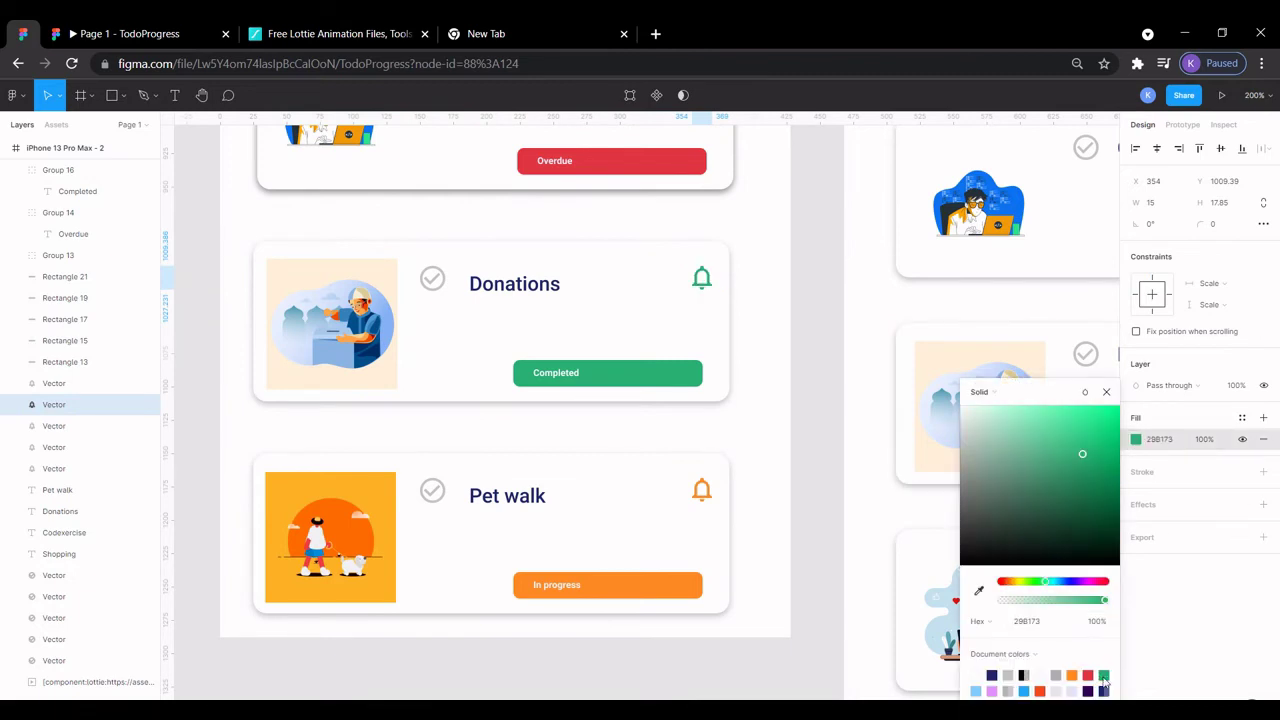
pyautogui.click(768, 467)
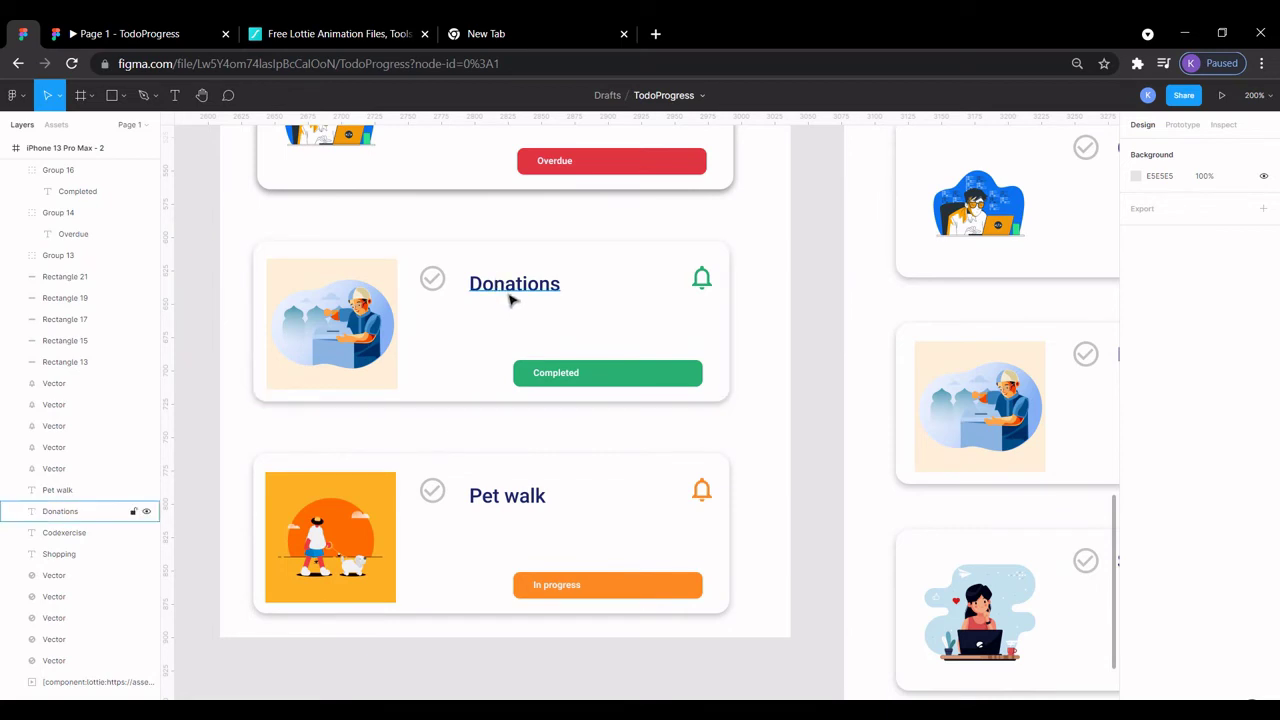
# - Vertically centre the Shopping card's check icon, title and bell
pyautogui.scroll(5, 510, 300)
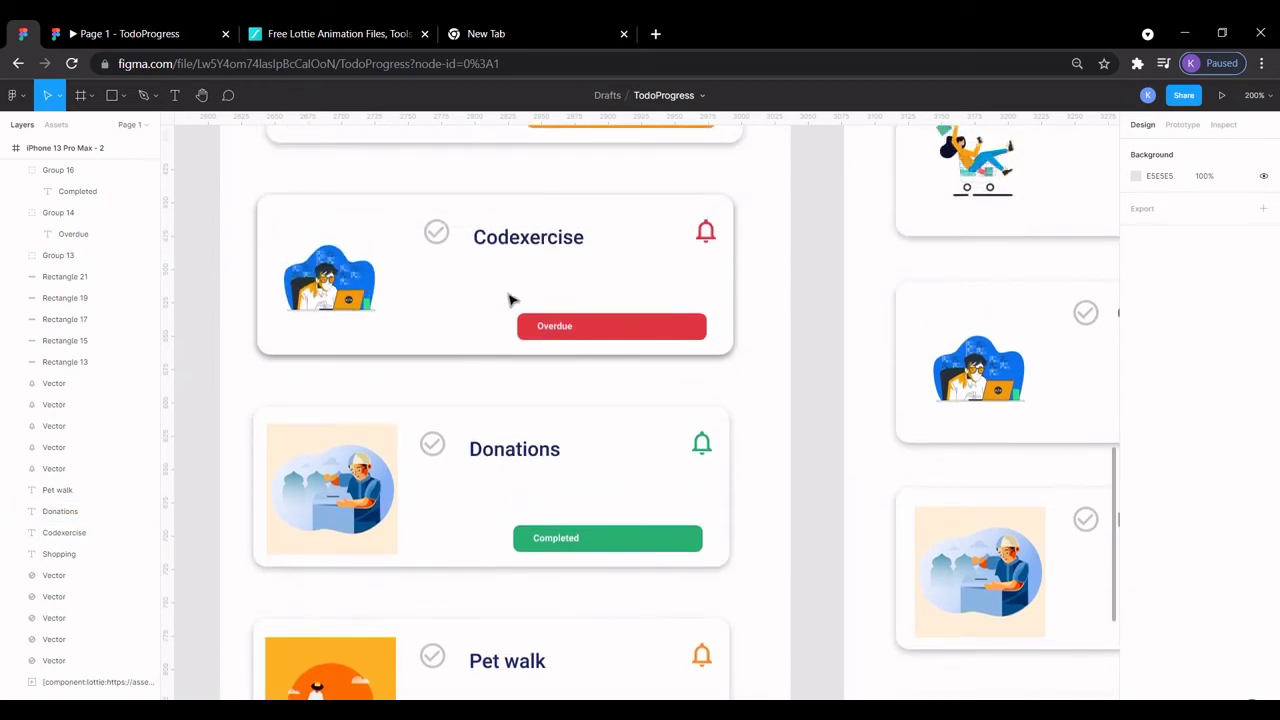
pyautogui.scroll(5, 510, 300)
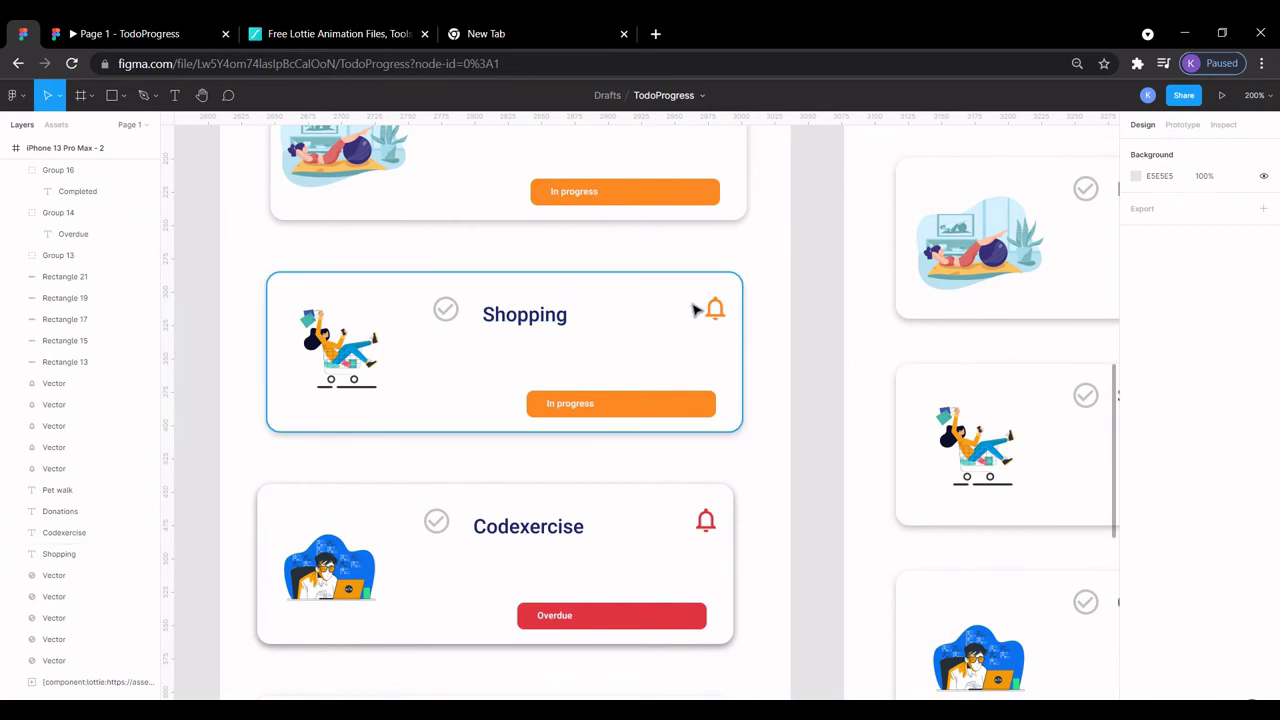
pyautogui.click(553, 320)
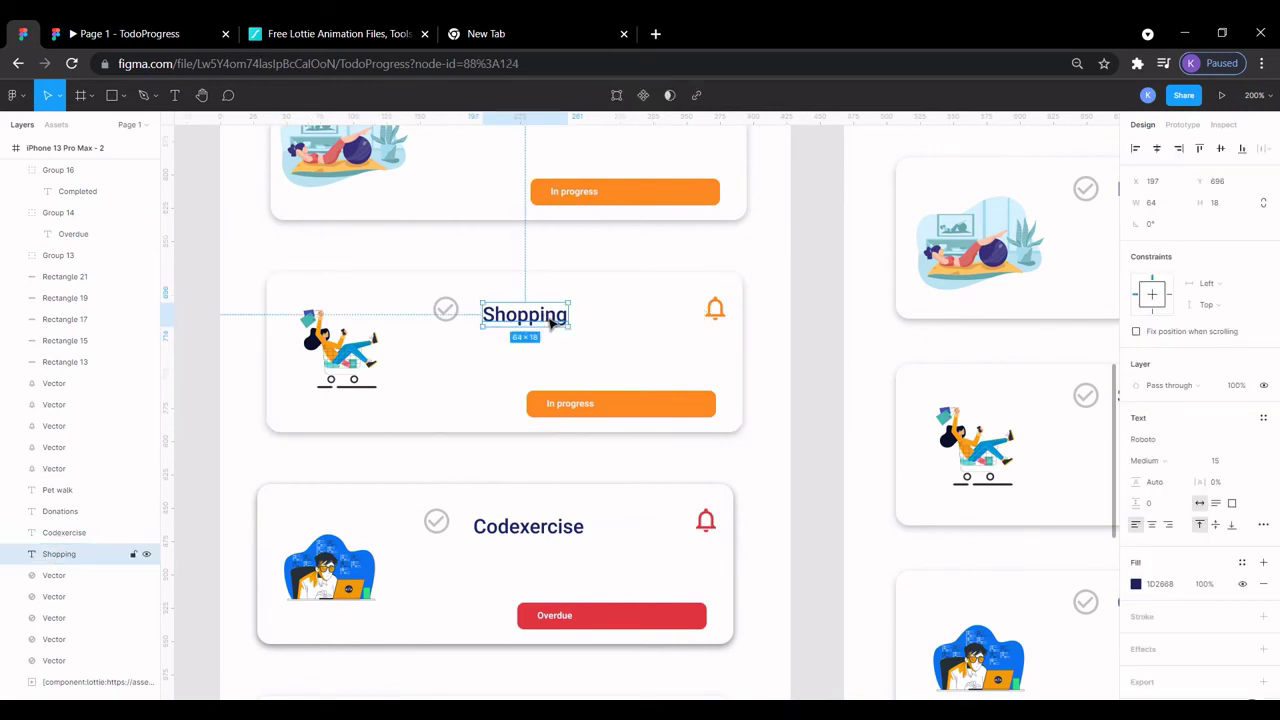
pyautogui.keyDown('shift'); pyautogui.click(447, 318); pyautogui.keyUp('shift')
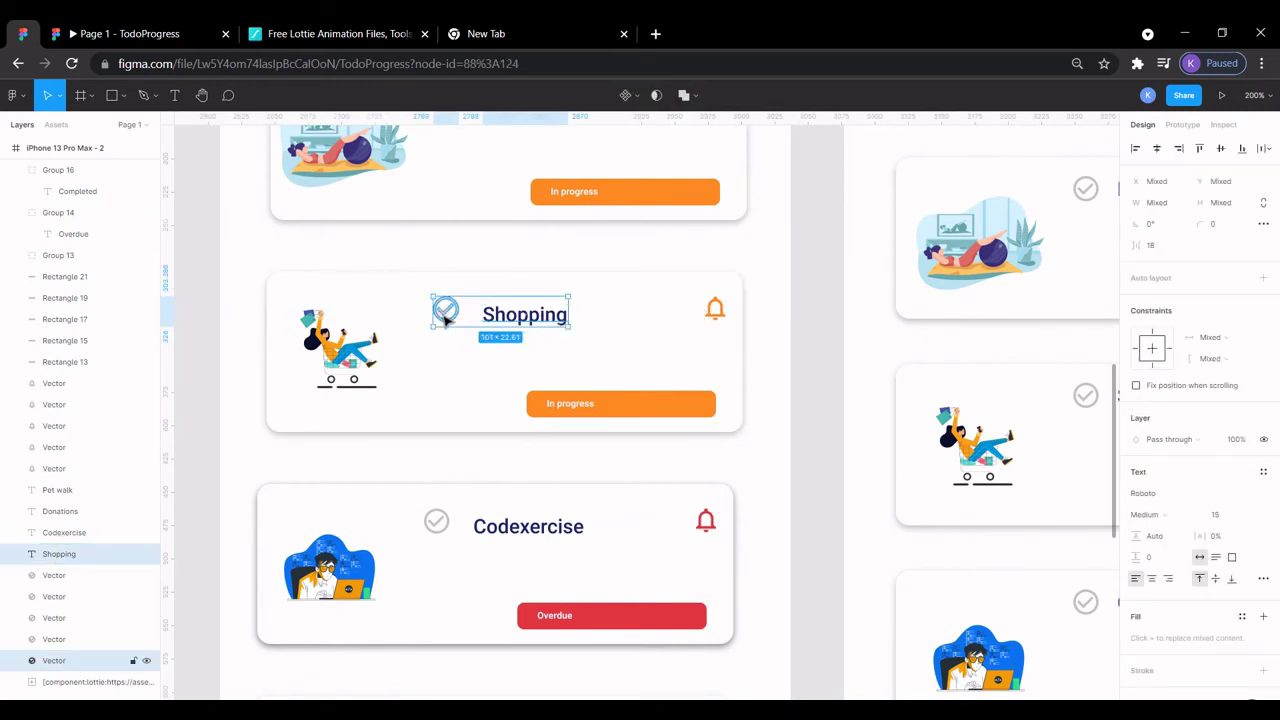
pyautogui.keyDown('shift'); pyautogui.click(712, 311); pyautogui.keyUp('shift')
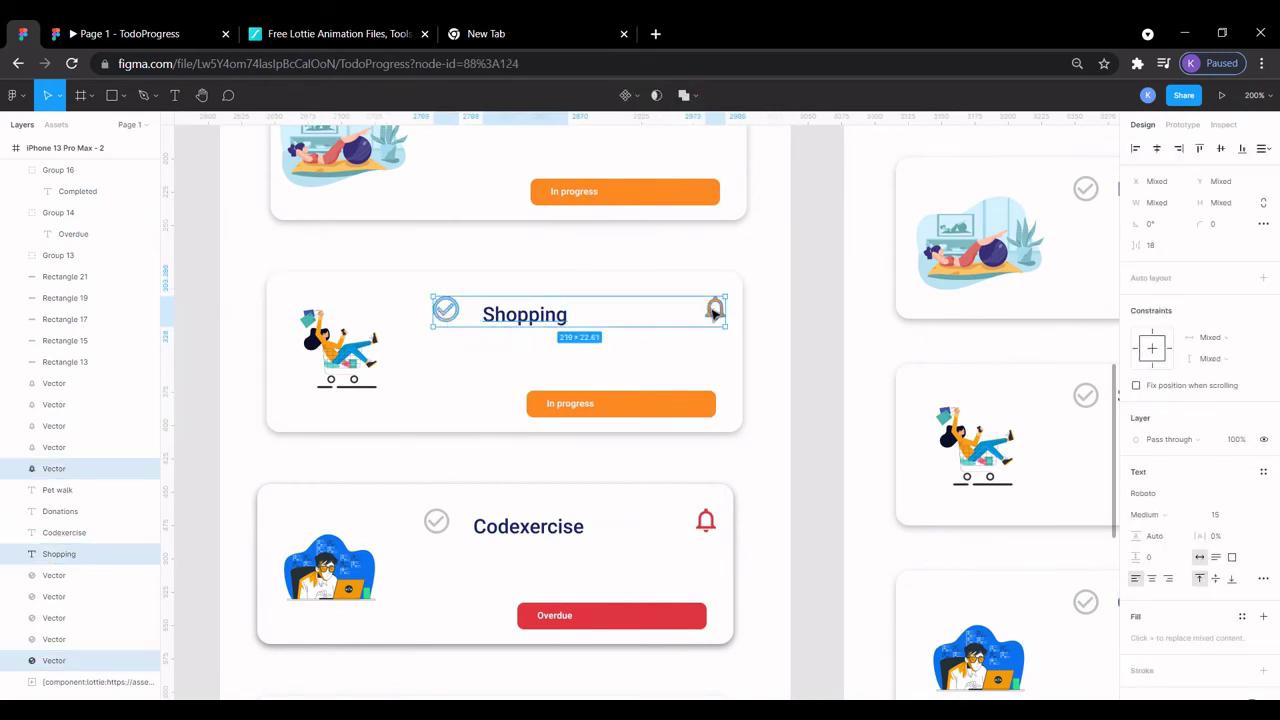
pyautogui.click(1220, 150)
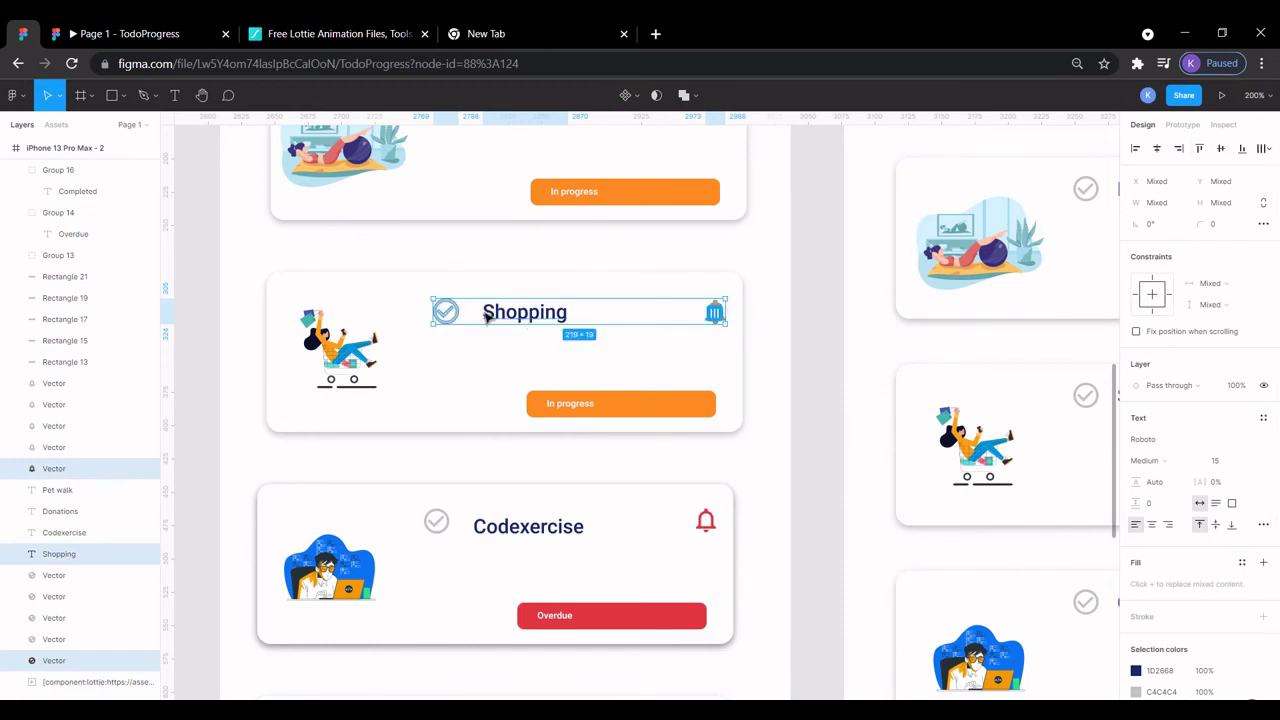
# - Vertically centre the Exercise card's bell, title and check icon
pyautogui.scroll(3, 812, 295)
pyautogui.click(718, 345)
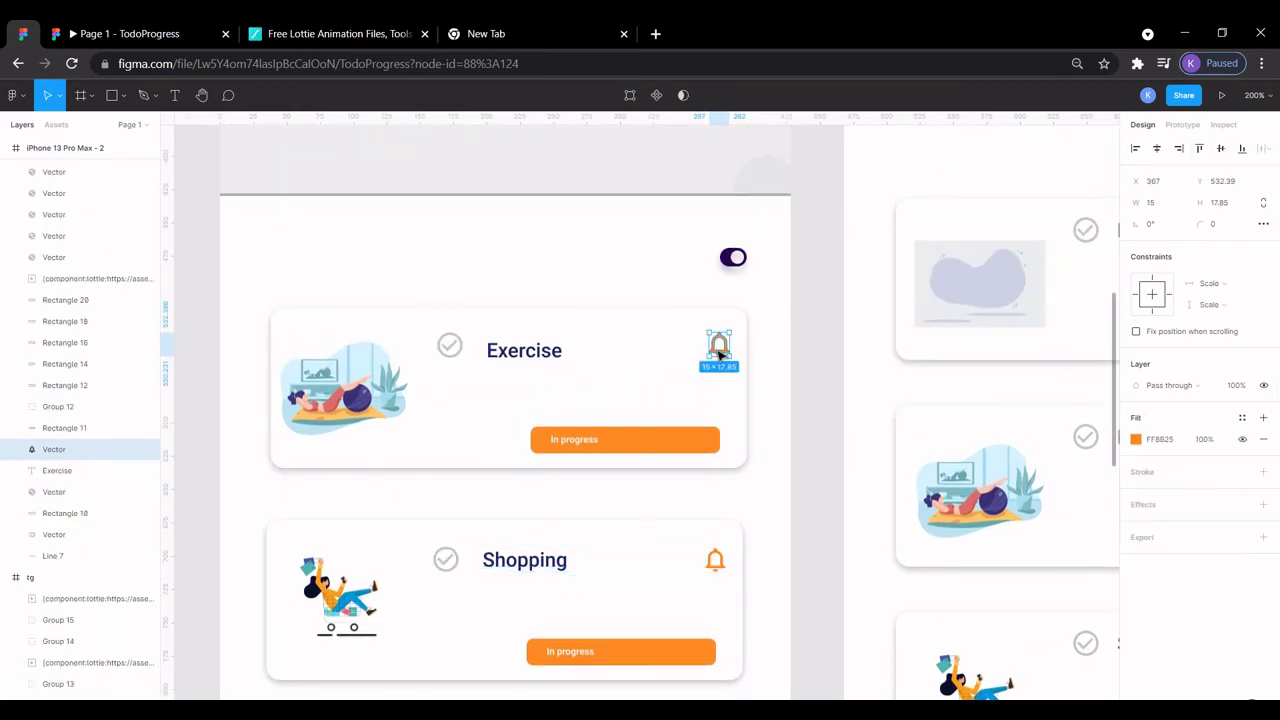
pyautogui.keyDown('shift'); pyautogui.click(537, 356); pyautogui.keyUp('shift')
pyautogui.keyDown('shift'); pyautogui.click(449, 345); pyautogui.keyUp('shift')
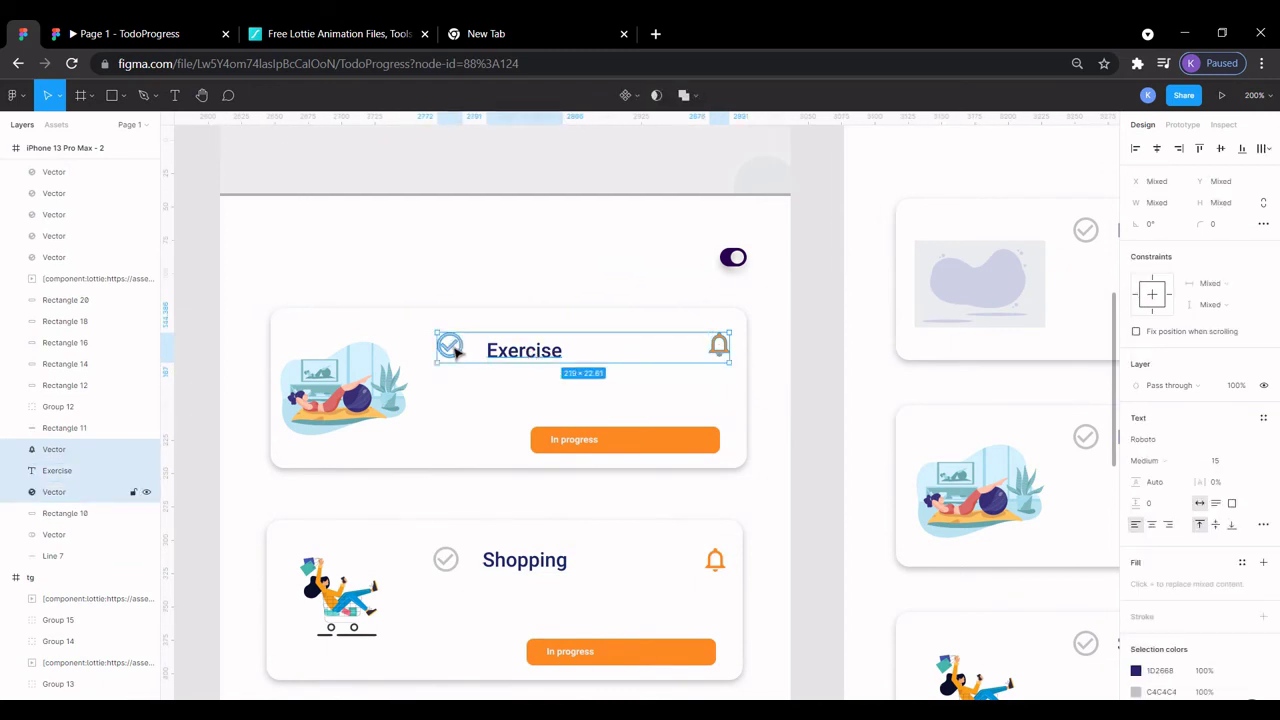
pyautogui.click(1220, 150)
pyautogui.scroll(-6, 860, 490)
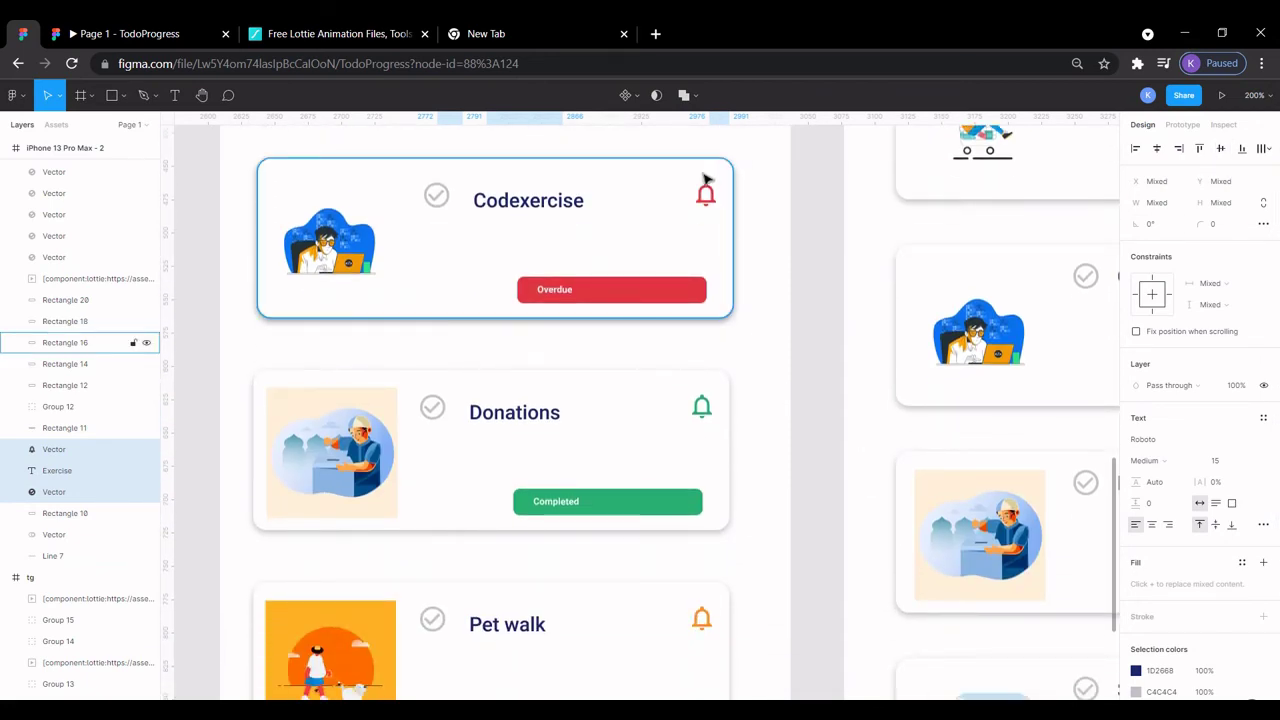
# - Turn the Pet walk status pill and bell green (29B173)
pyautogui.press('f')
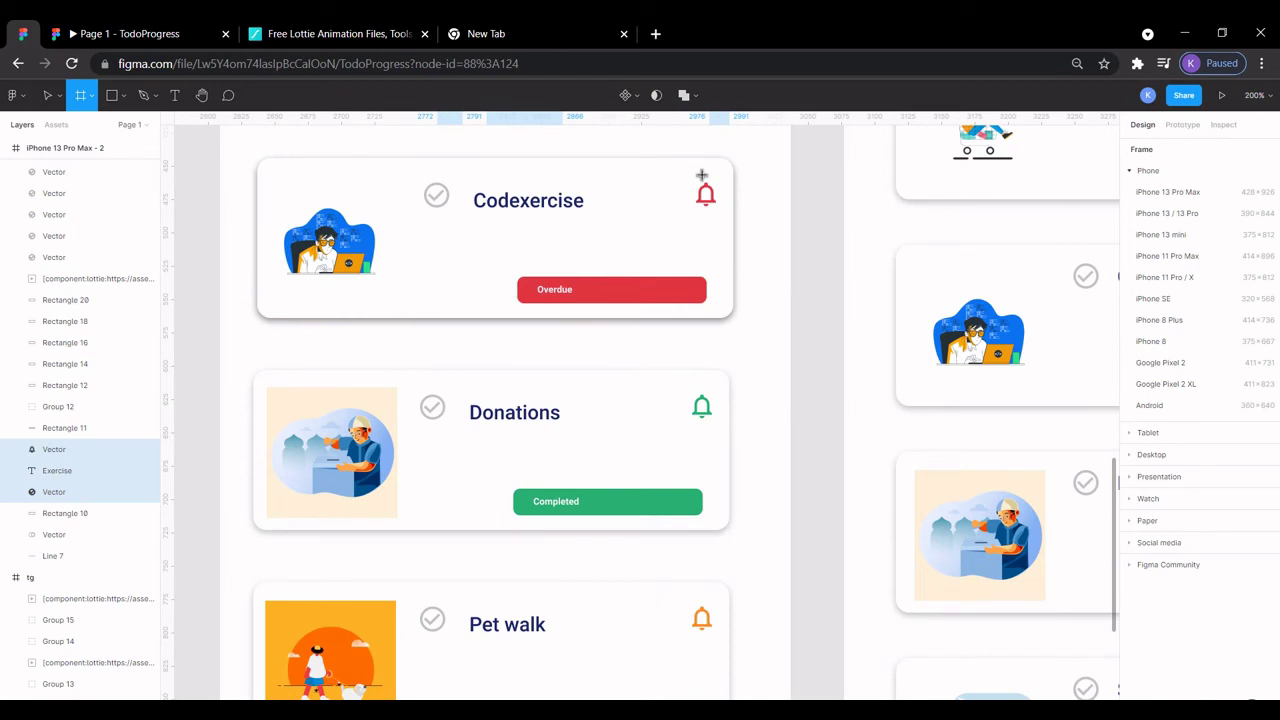
pyautogui.press('v')
pyautogui.click(703, 182)
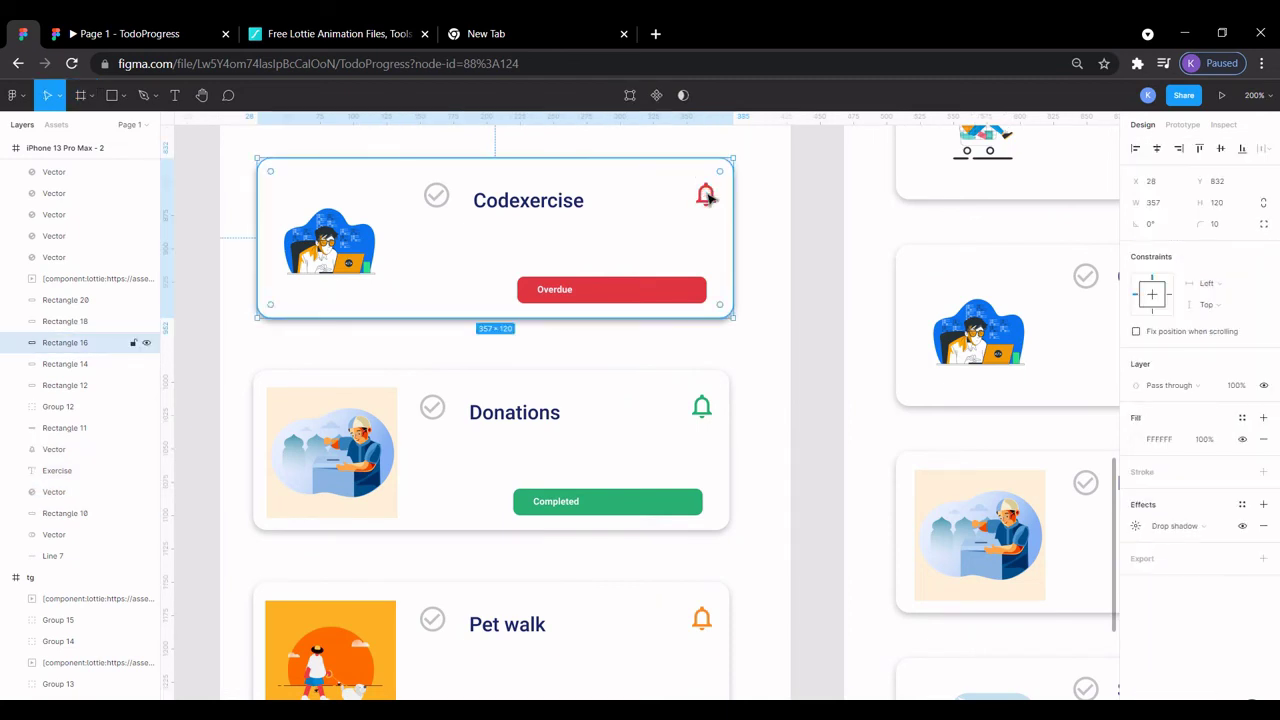
pyautogui.scroll(-3, 705, 300)
pyautogui.click(809, 418)
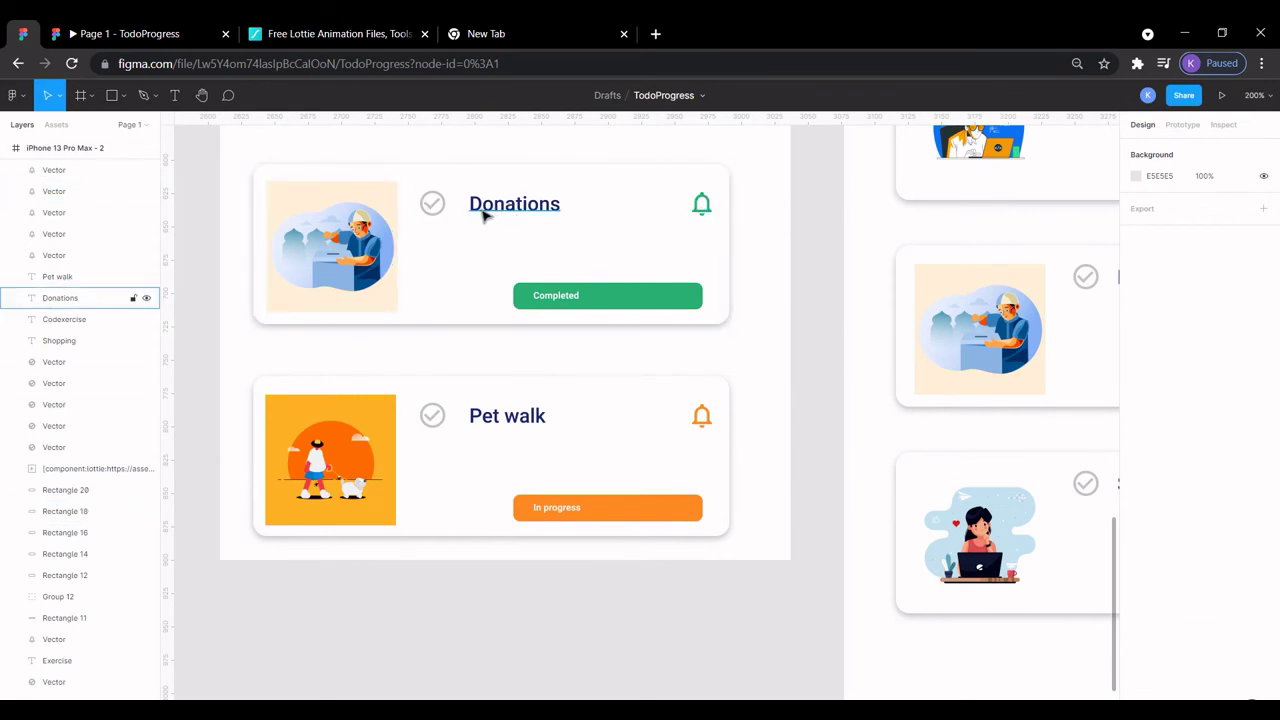
pyautogui.doubleClick(567, 511)
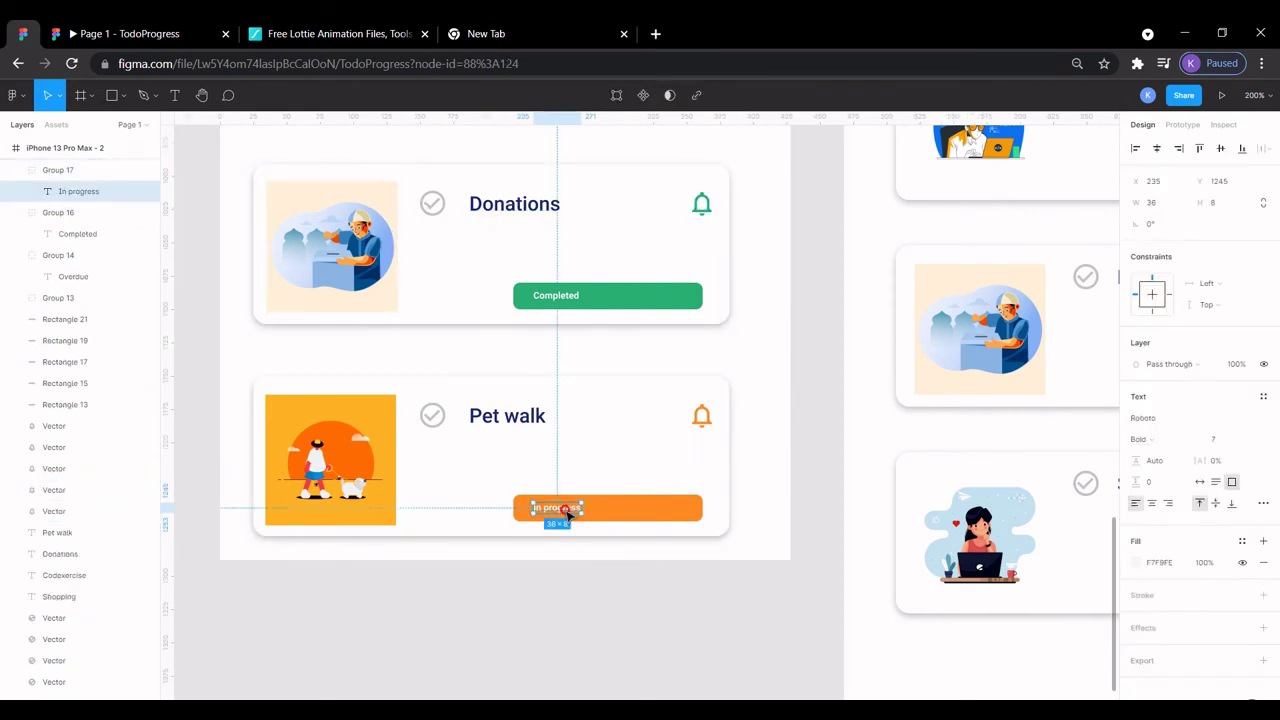
pyautogui.click(688, 510)
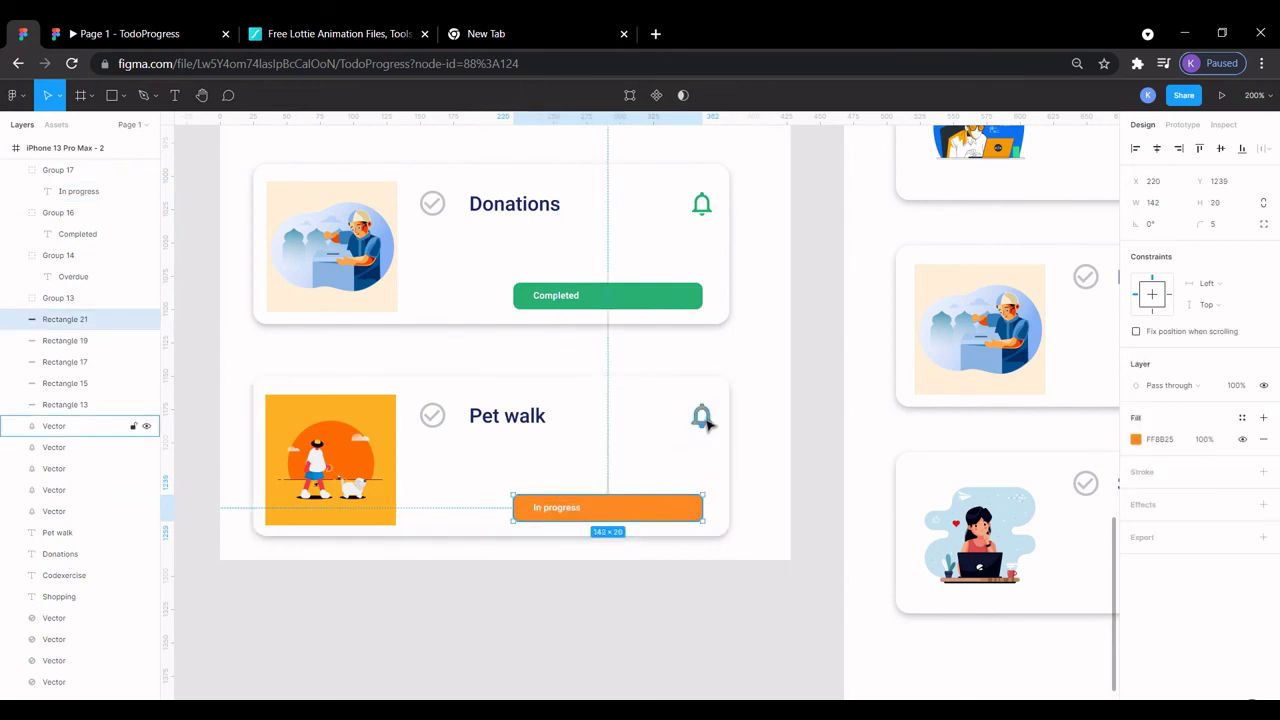
pyautogui.keyDown('shift'); pyautogui.click(705, 419); pyautogui.keyUp('shift')
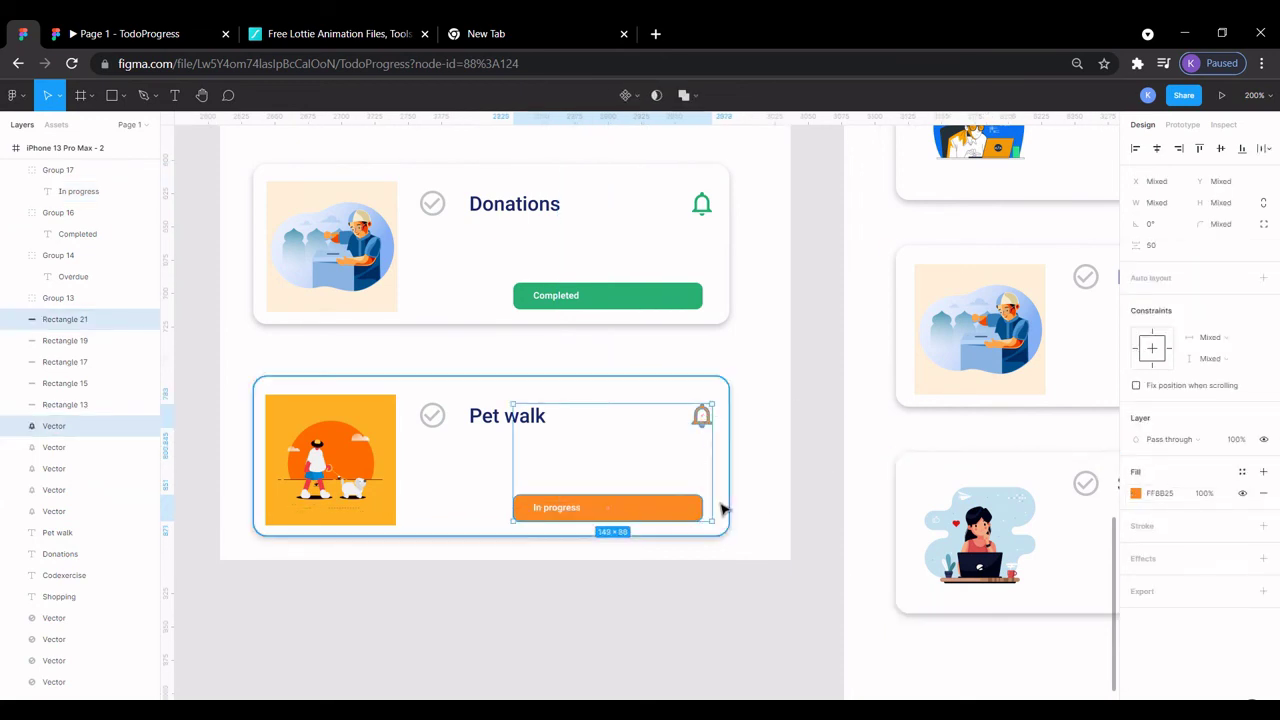
pyautogui.click(1136, 494)
pyautogui.click(1104, 675)
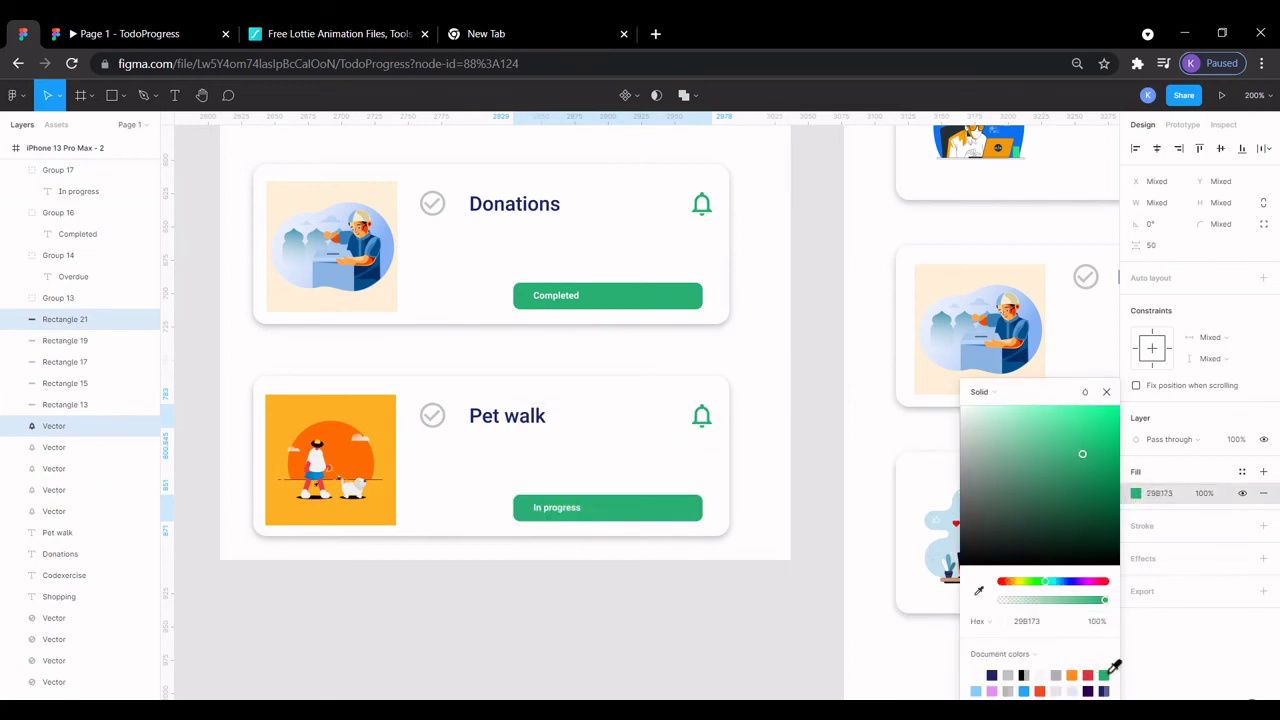
# - Change the Pet walk pill label from In progress to Completed
pyautogui.click(811, 583)
pyautogui.doubleClick(562, 508)
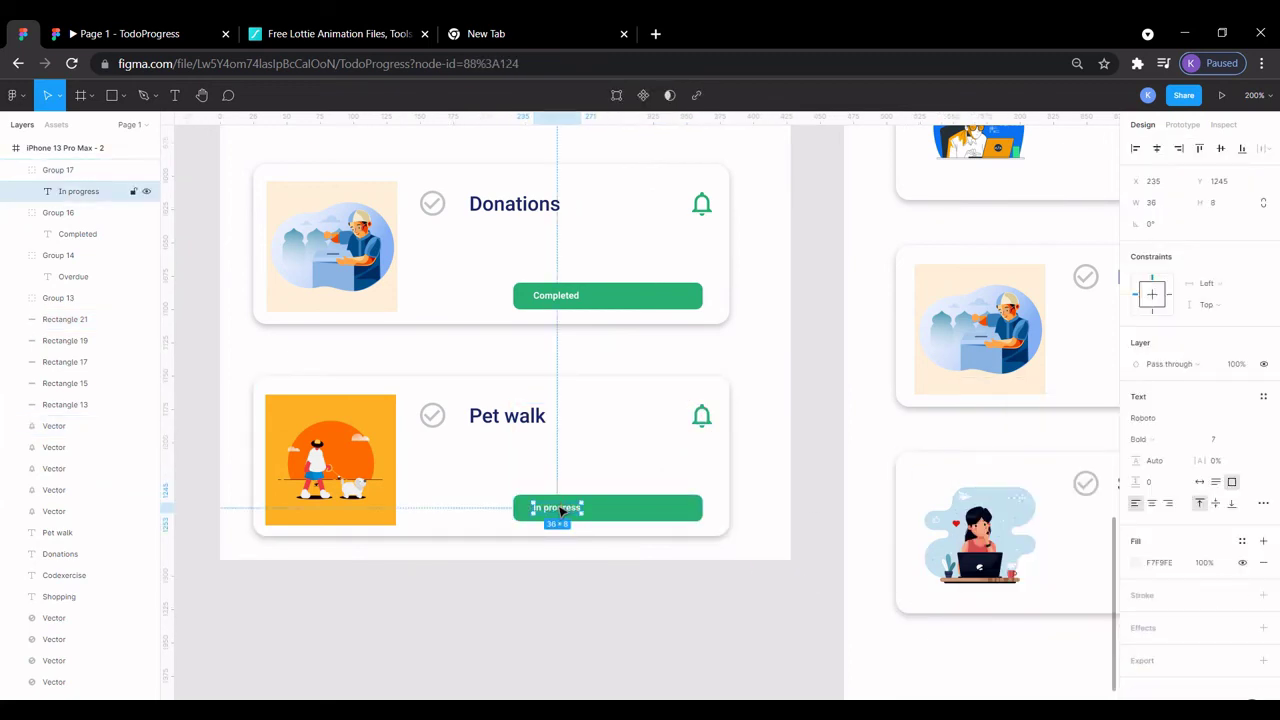
pyautogui.doubleClick(560, 509)
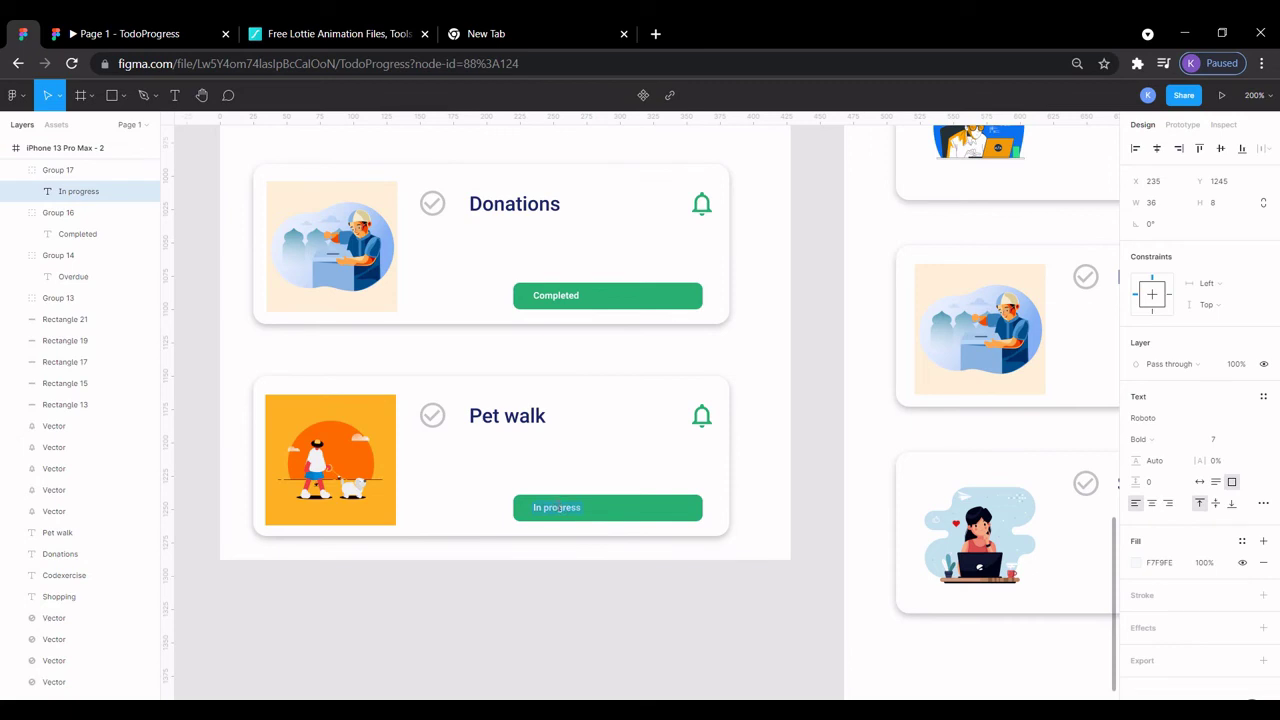
pyautogui.write('Completed')
pyautogui.press('Escape')
pyautogui.click(669, 596)
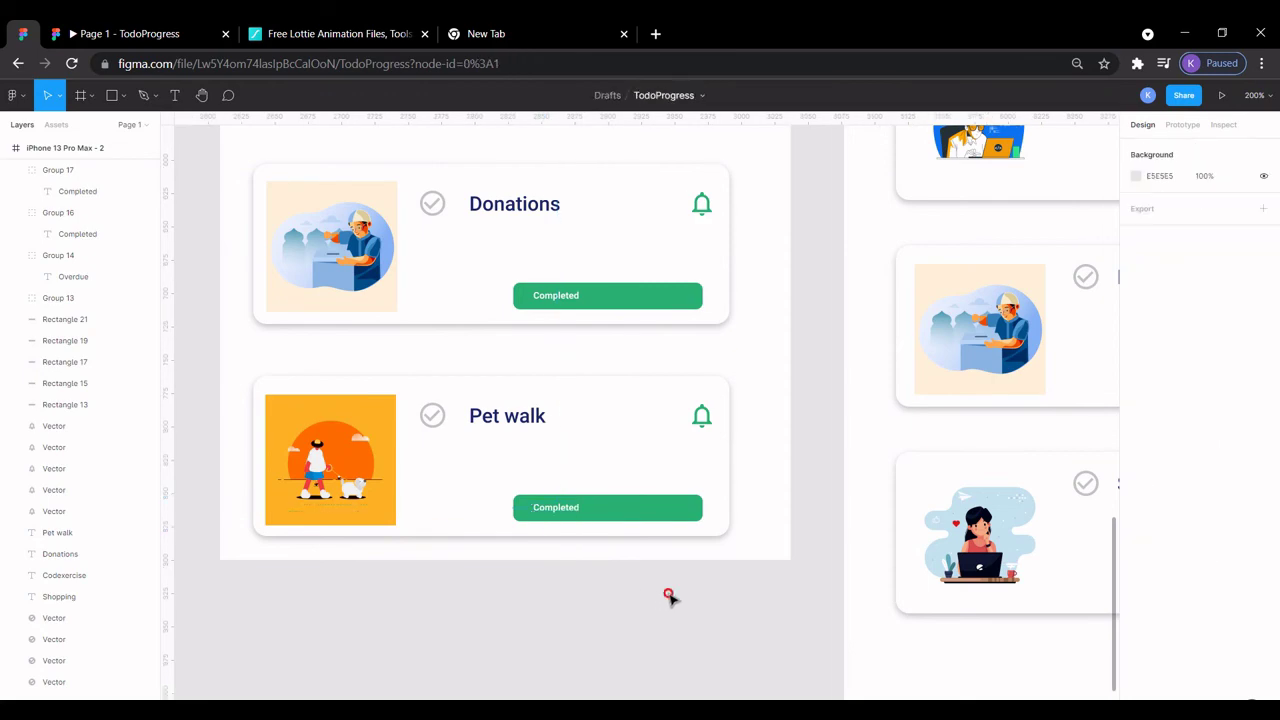
pyautogui.scroll(7, 669, 598)
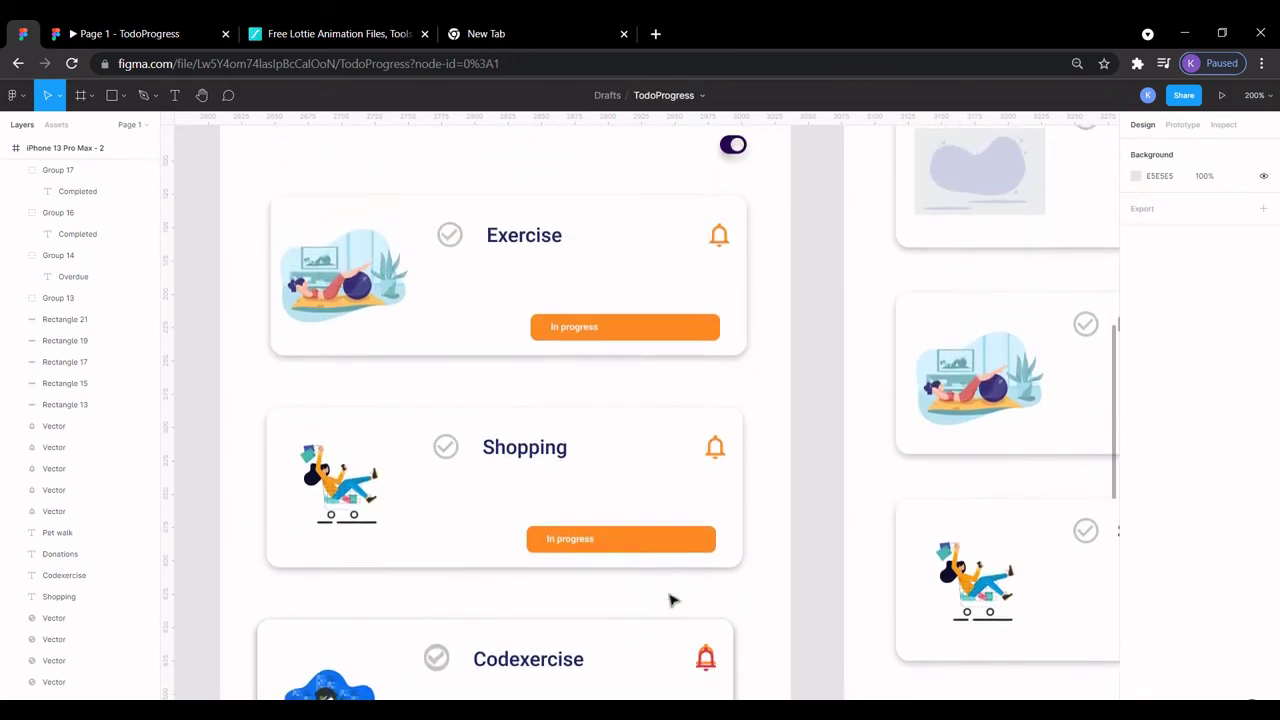
pyautogui.scroll(-4, 669, 598)
pyautogui.scroll(8, 671, 598)
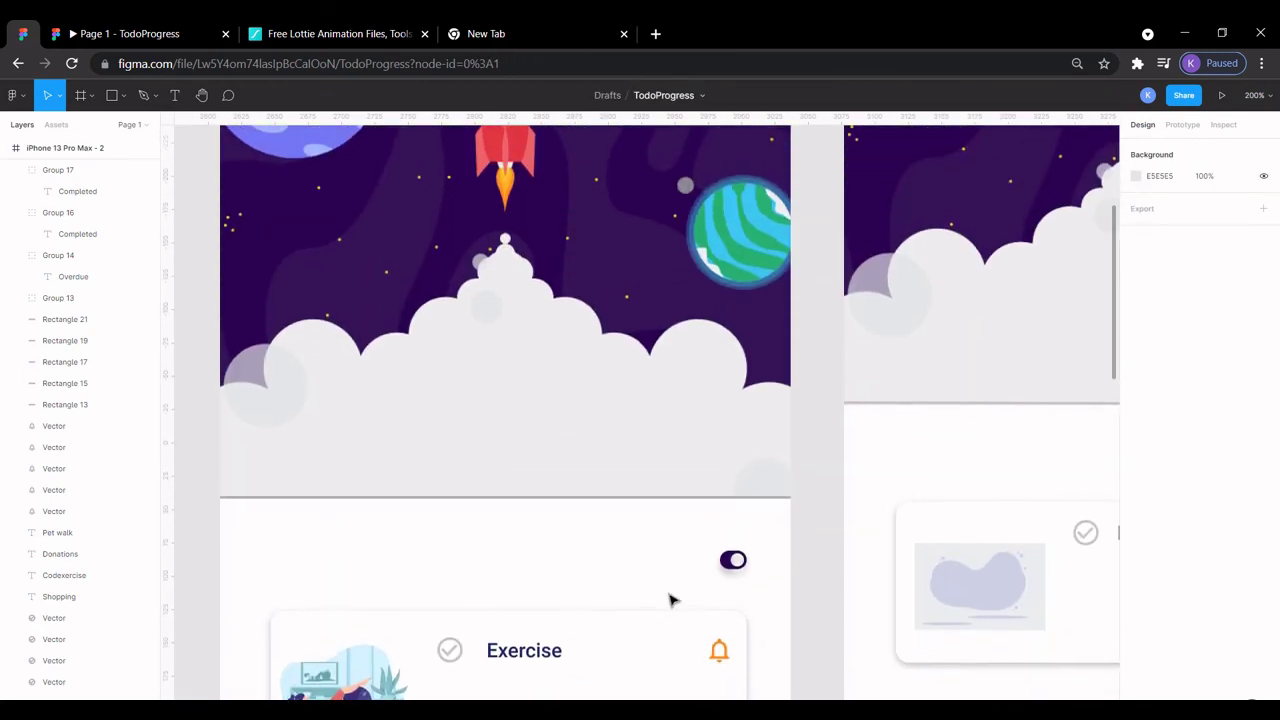
pyautogui.click(734, 562)
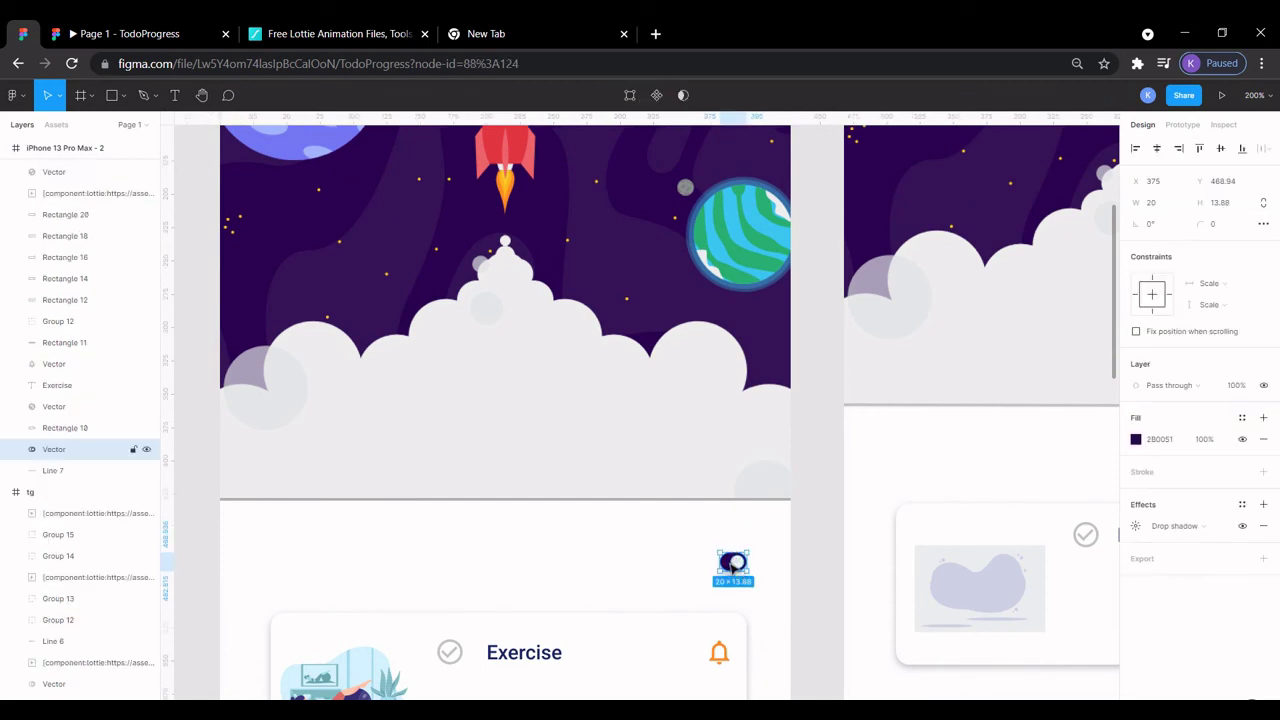
pyautogui.click(1135, 526)
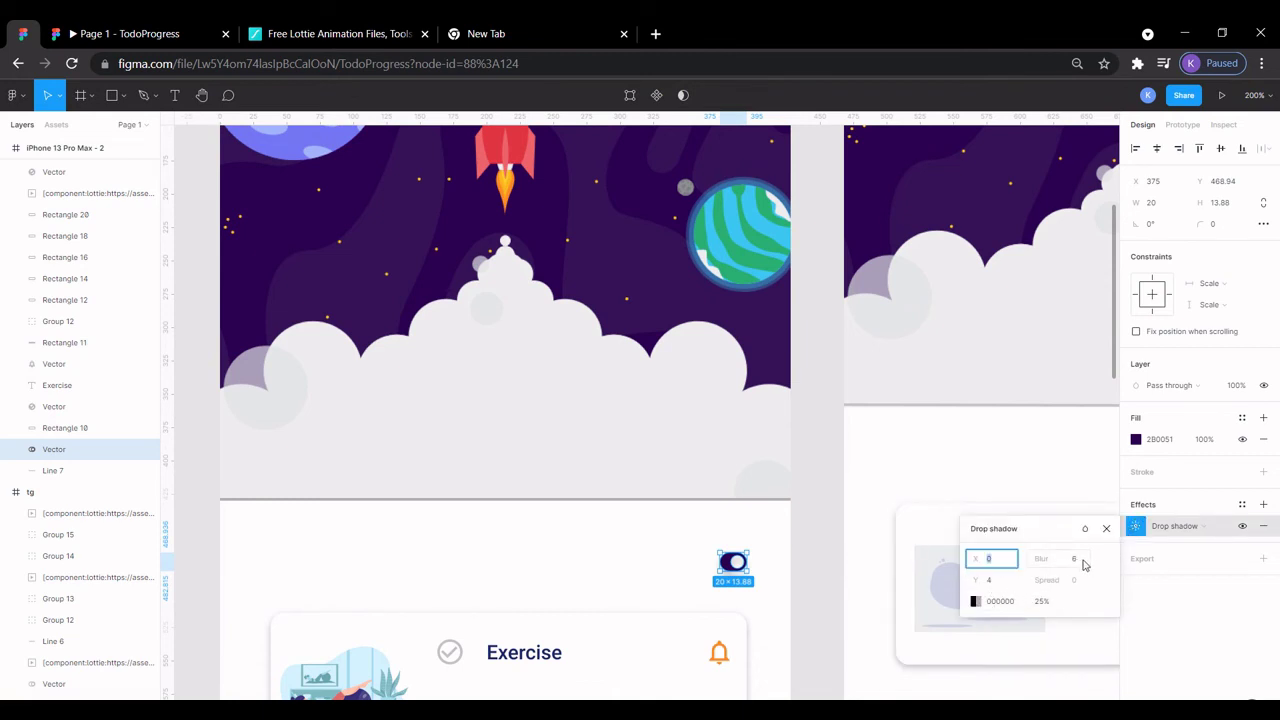
pyautogui.click(823, 571)
pyautogui.click(733, 563)
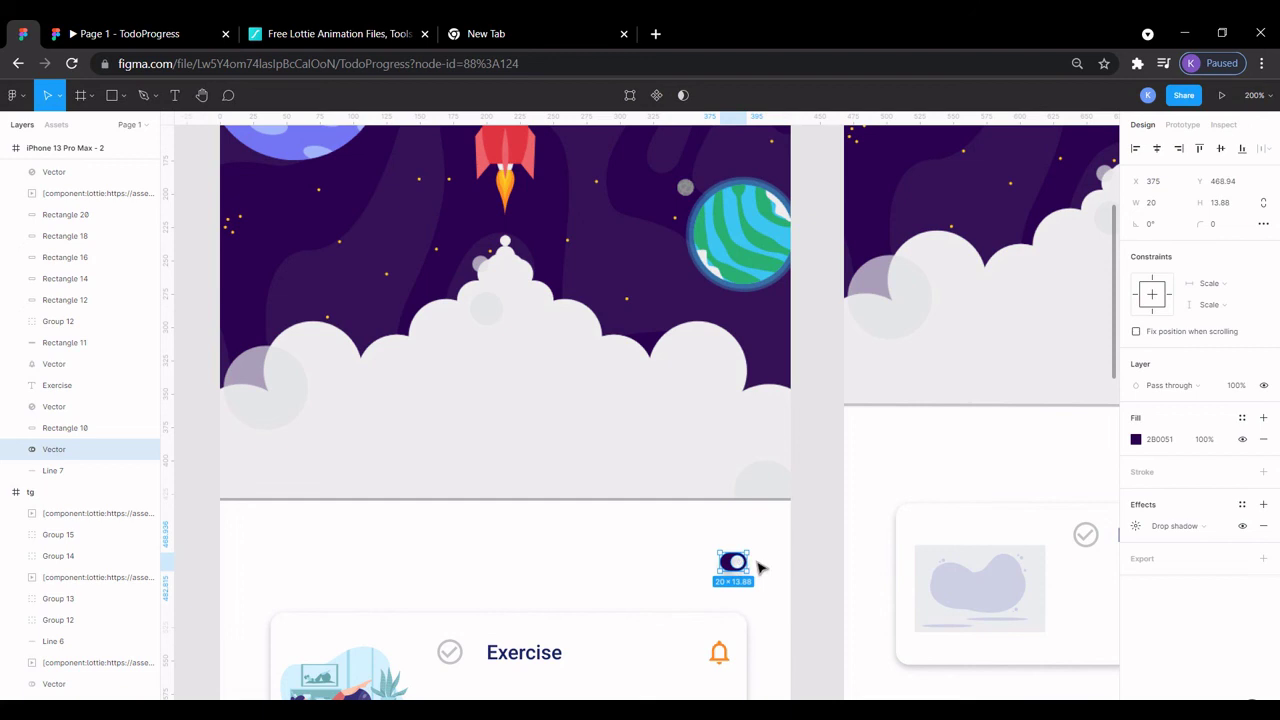
pyautogui.scroll(5, 475, 232)
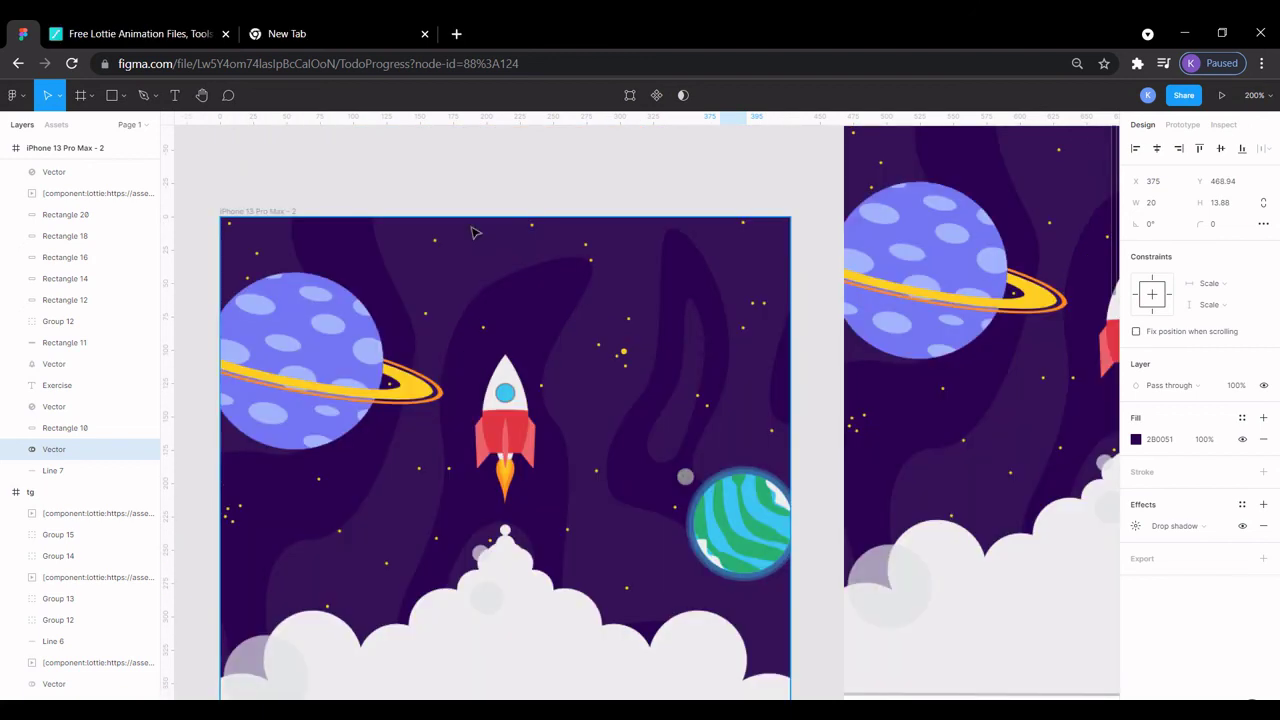
pyautogui.click(272, 210)
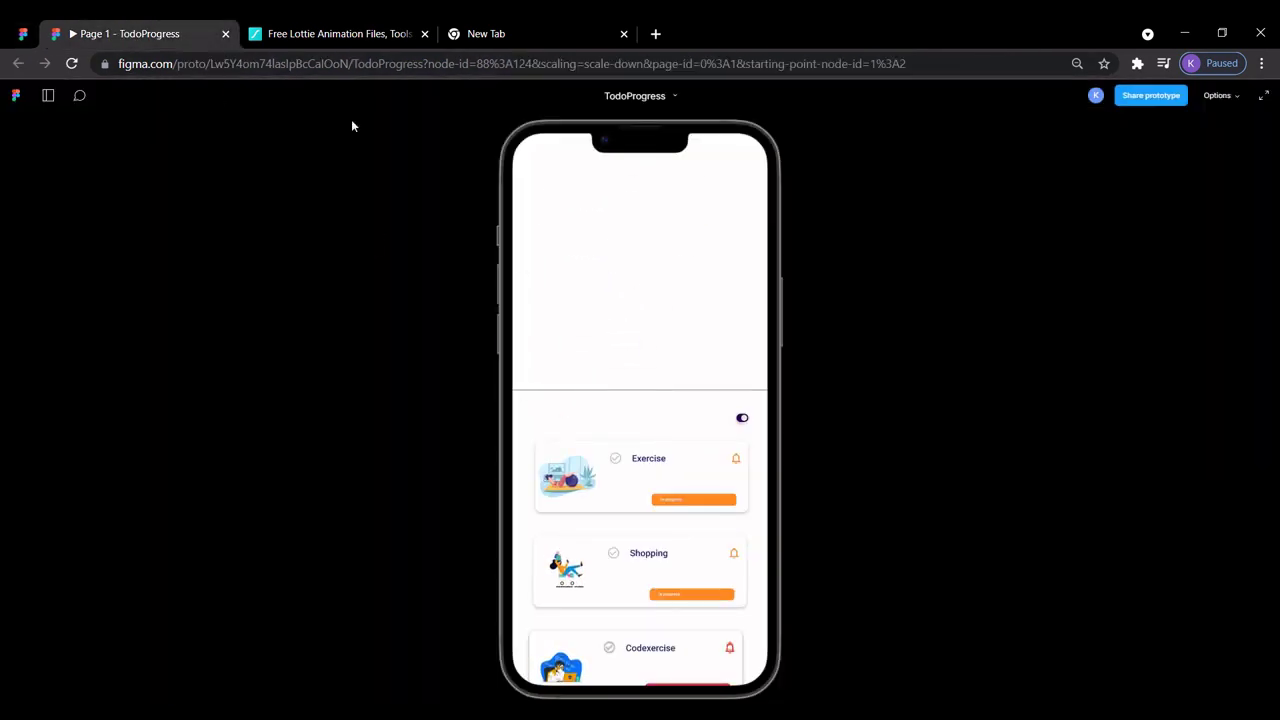
pyautogui.click(20, 33)
# - Select the tg phone frame and start its prototype presentation
pyautogui.scroll(5, 474, 268)
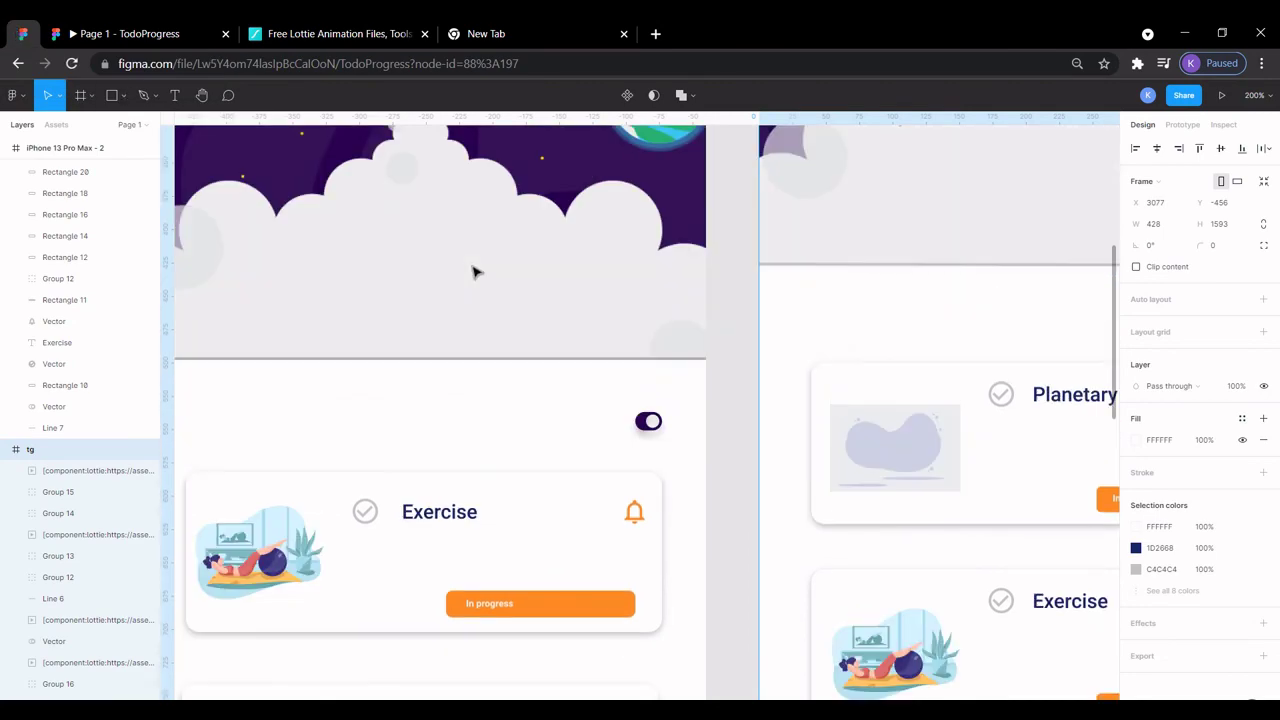
pyautogui.scroll(2, 524, 331)
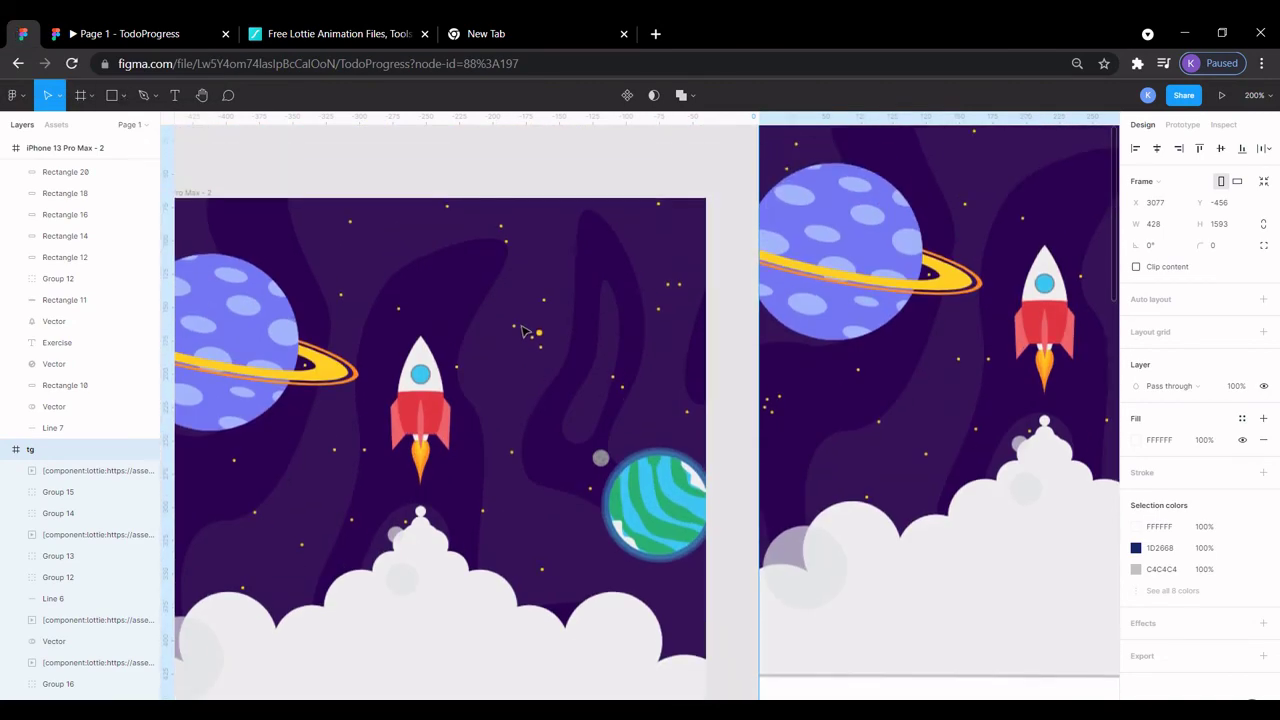
pyautogui.hscroll(5, 524, 331)
pyautogui.scroll(3, 524, 331)
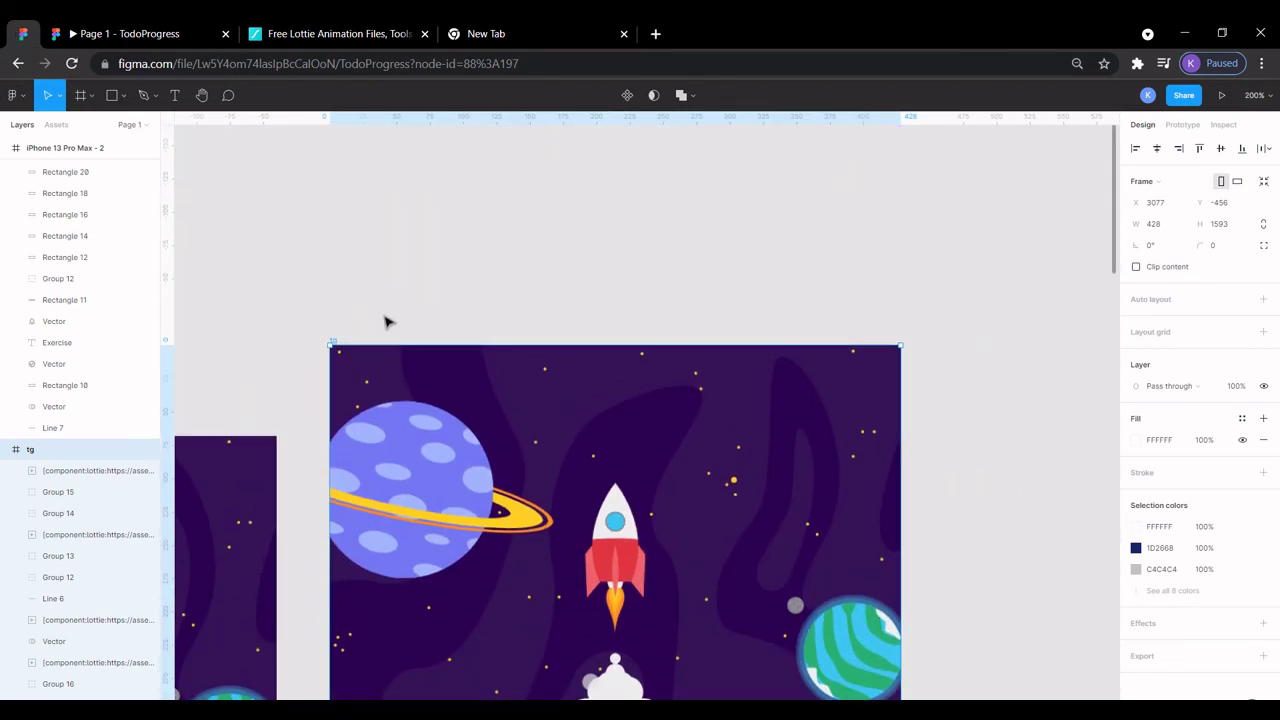
pyautogui.click(368, 331)
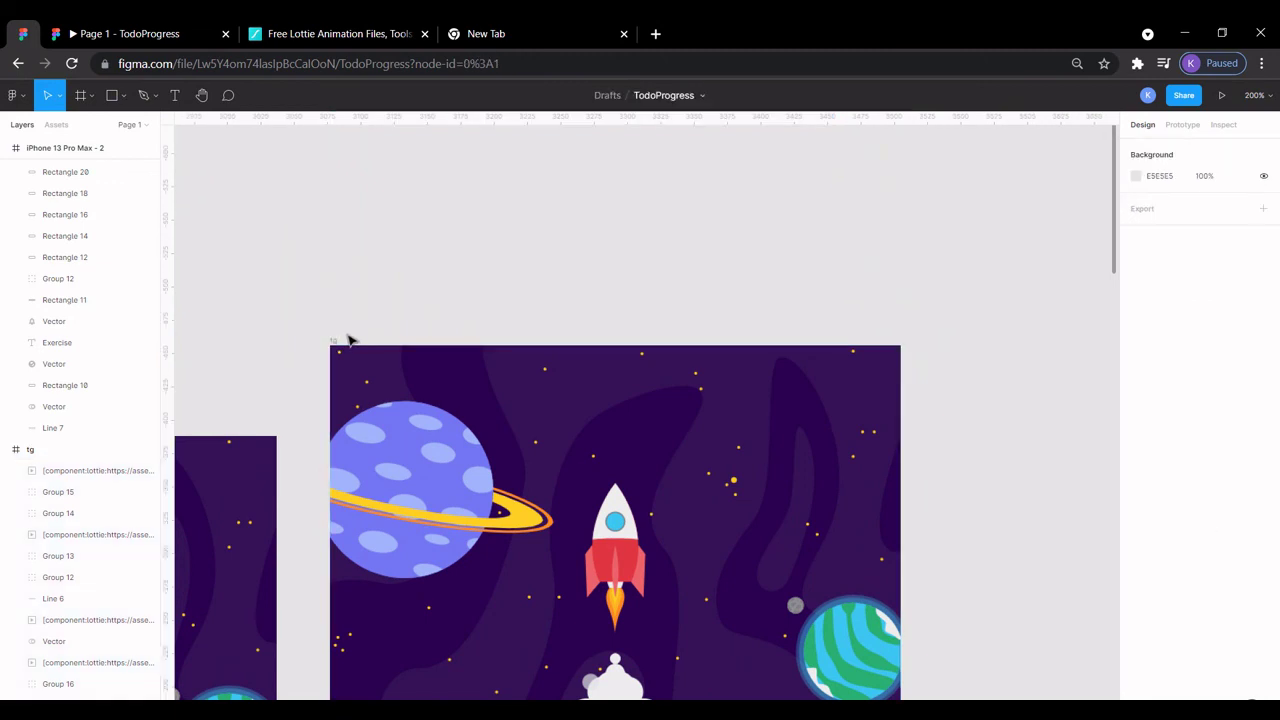
pyautogui.click(337, 341)
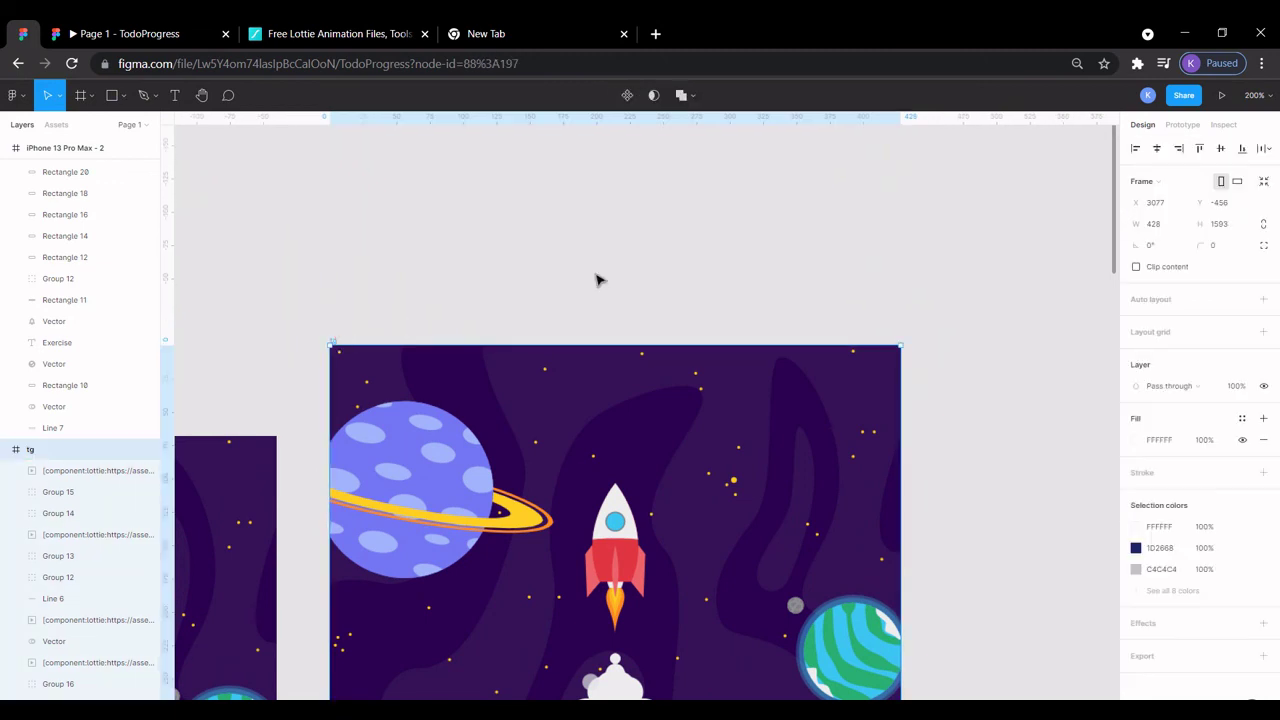
pyautogui.click(1221, 95)
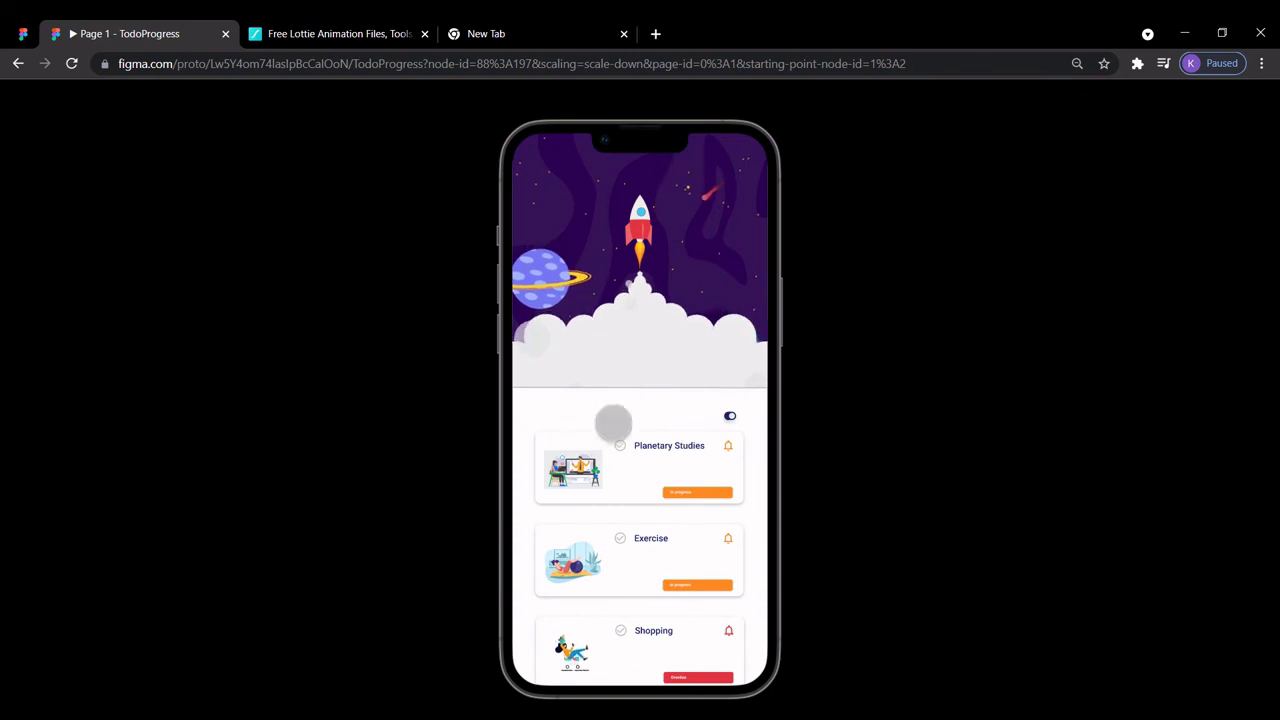
# - Swipe the prototype task list up and down to test scrolling
pyautogui.moveTo(634, 449); pyautogui.dragTo(634, 180)
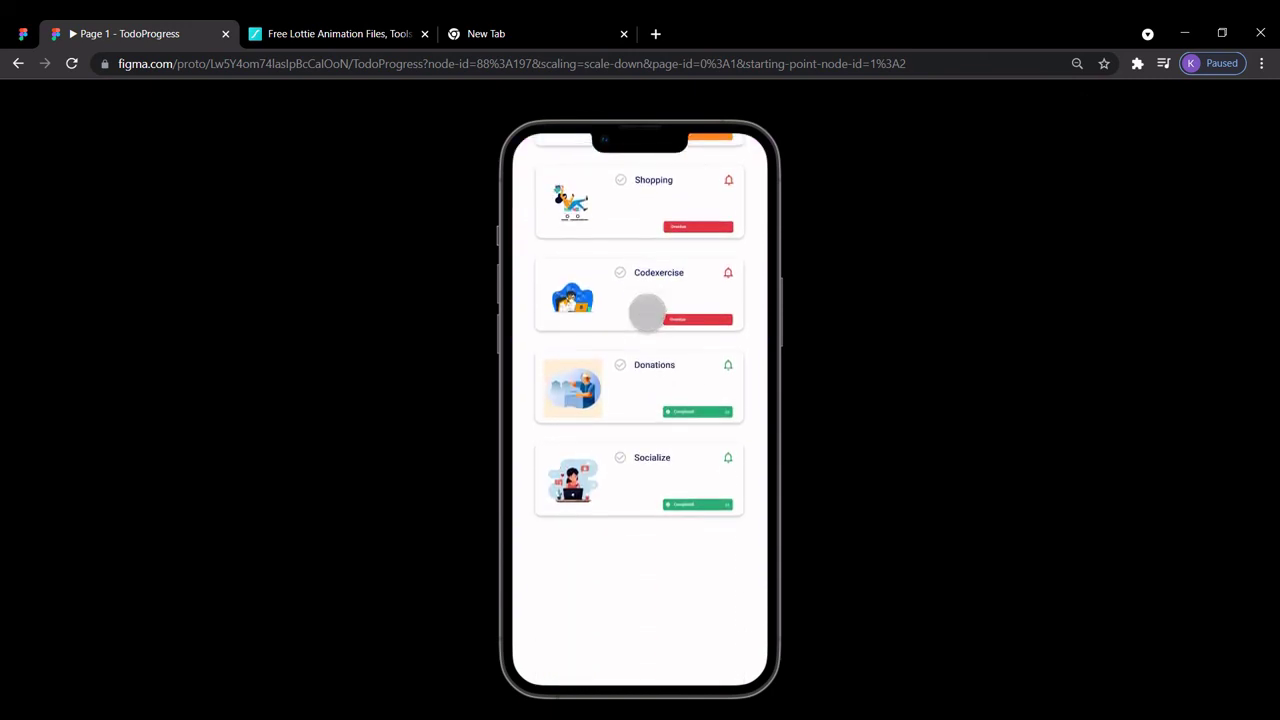
pyautogui.moveTo(646, 314)
pyautogui.mouseDown()
pyautogui.moveTo(634, 537)
pyautogui.moveTo(628, 308)
pyautogui.mouseUp()
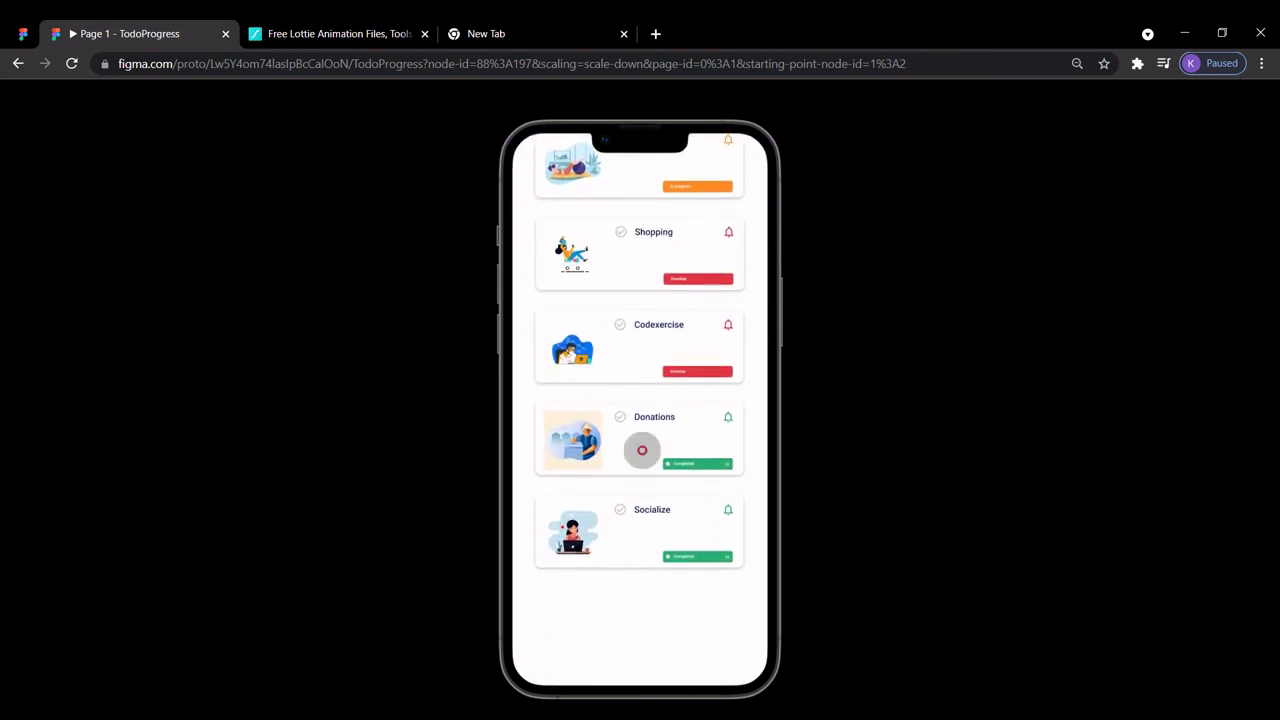
pyautogui.moveTo(640, 449); pyautogui.dragTo(627, 590)
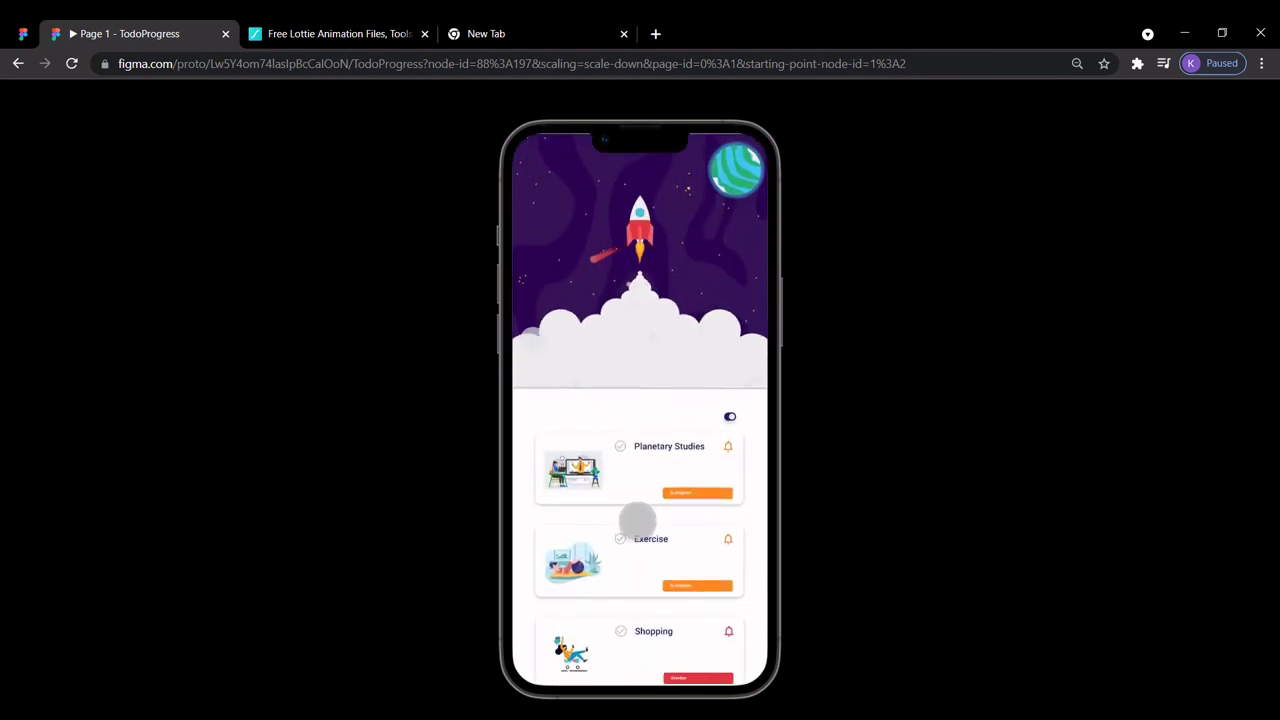